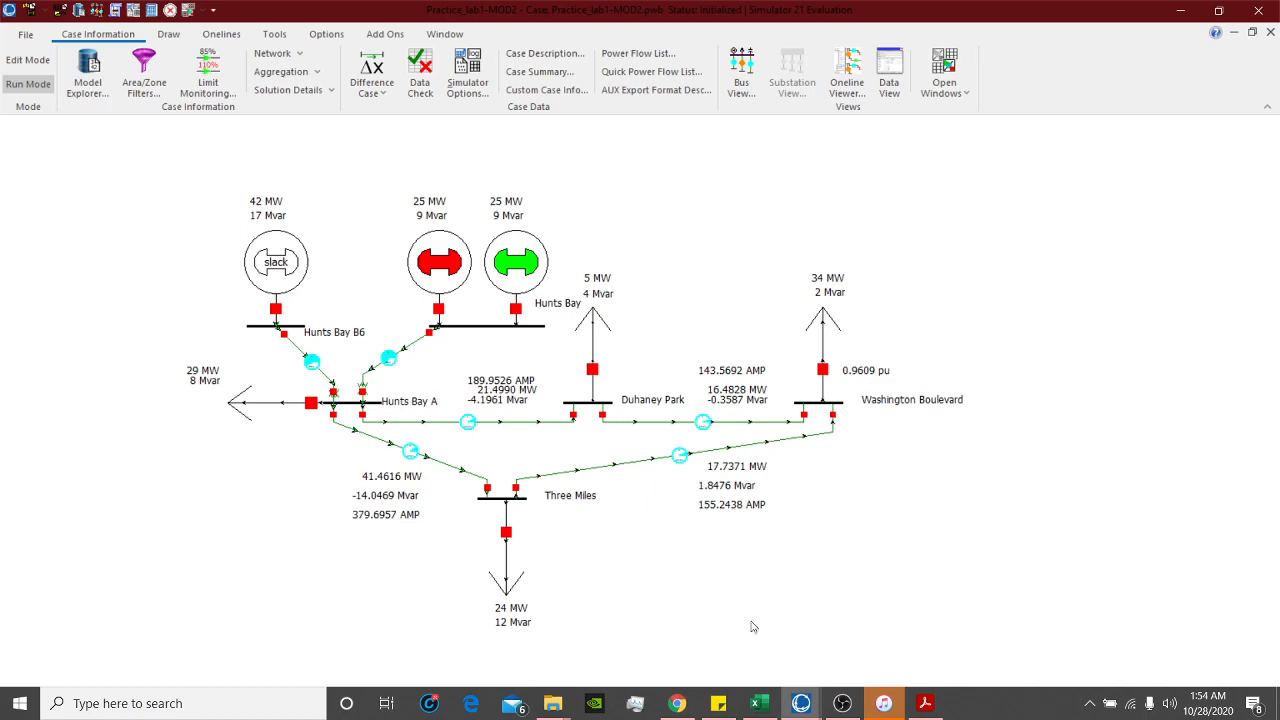
pyautogui.click(845, 705)
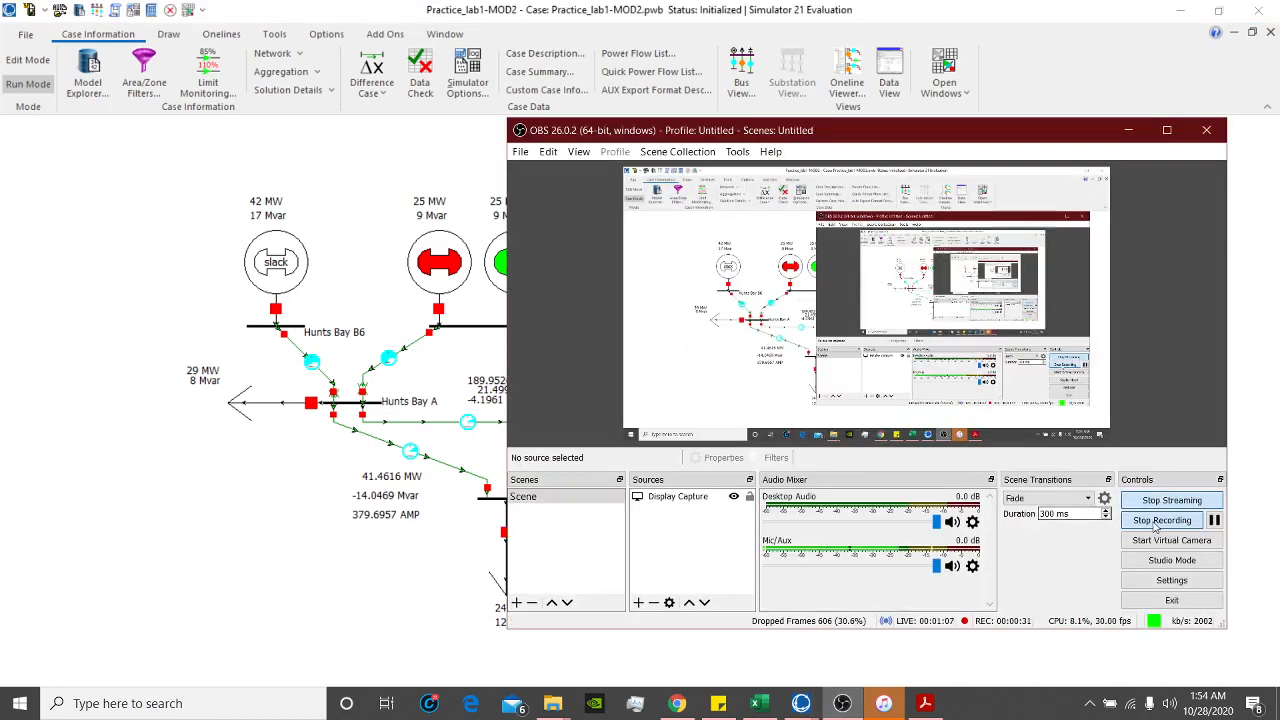
pyautogui.click(1130, 131)
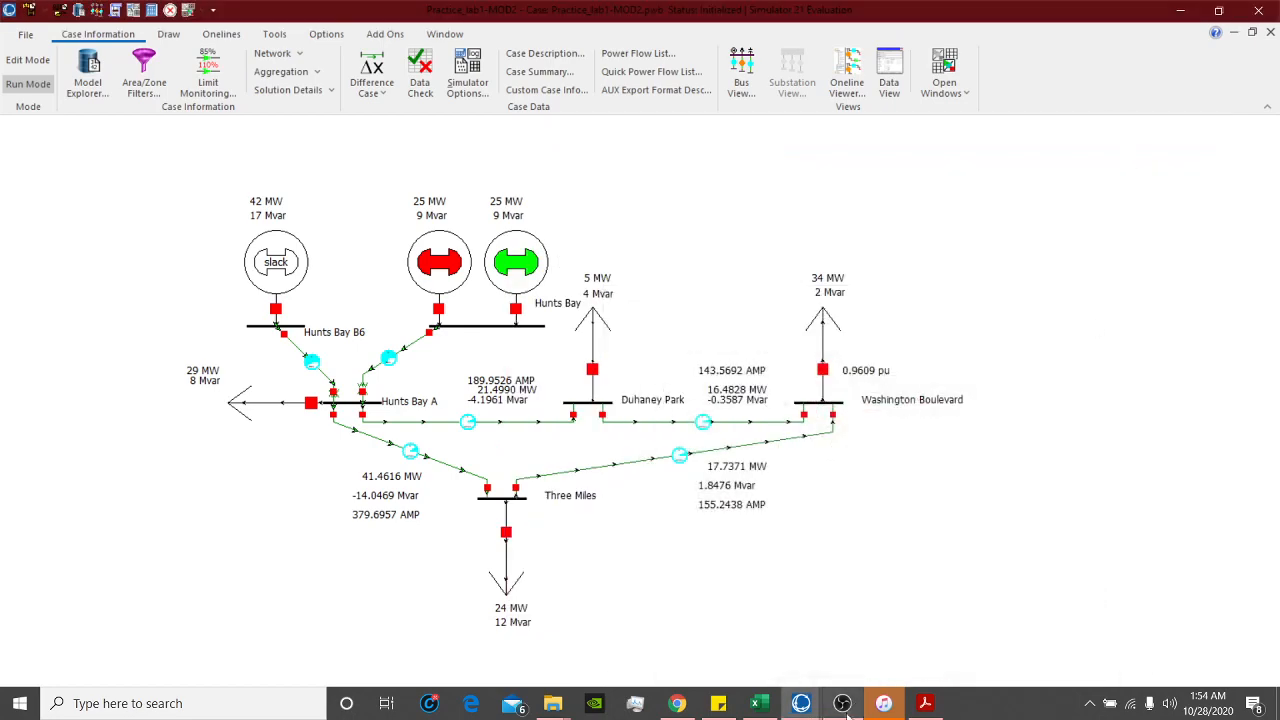
# Step: Switch to Adobe Acrobat Reader and review Figure #1 and the Table #1 generator information in the Power Flow Analysis lab sheet
pyautogui.click(925, 704)
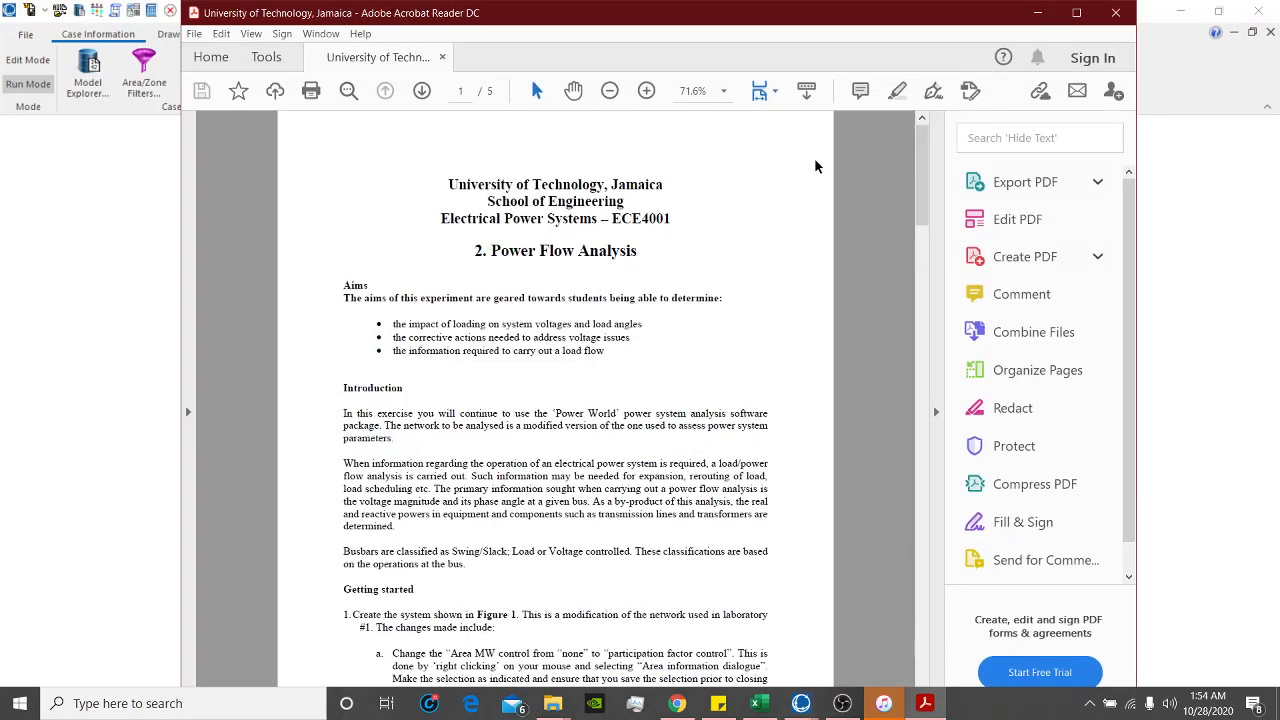
pyautogui.moveTo(922, 172); pyautogui.dragTo(939, 527)
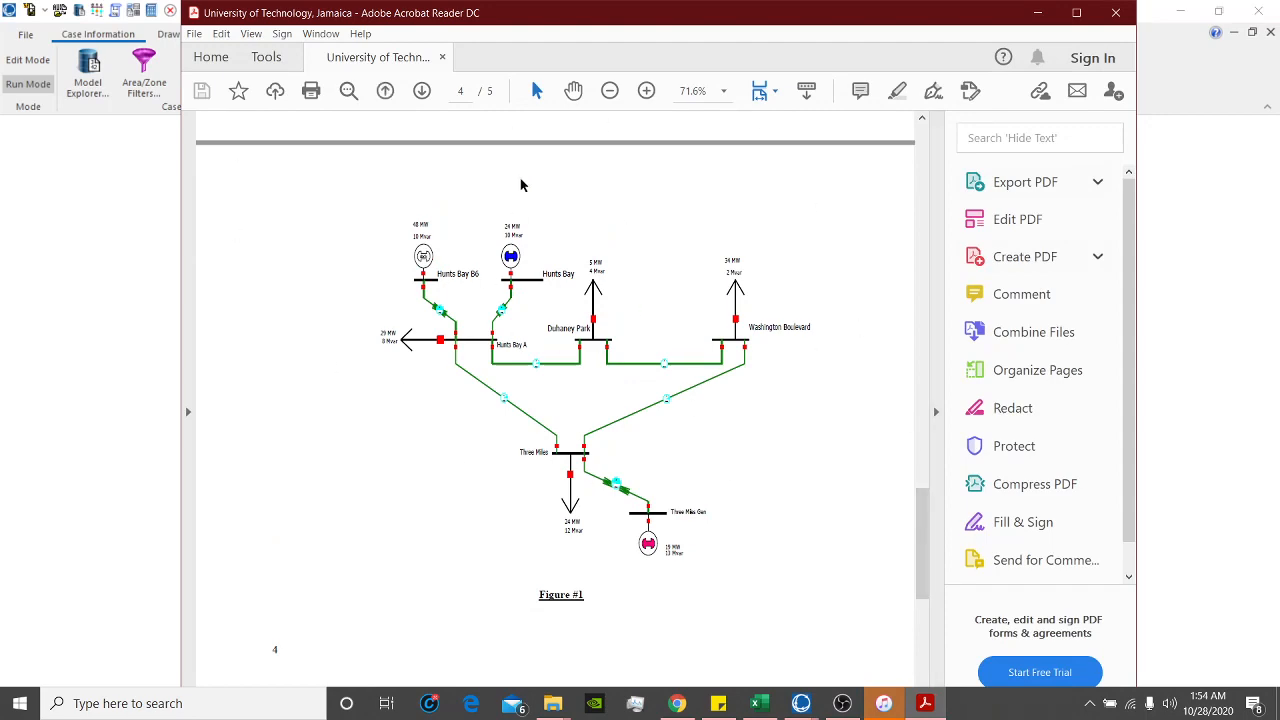
pyautogui.moveTo(925, 560); pyautogui.dragTo(966, 406)
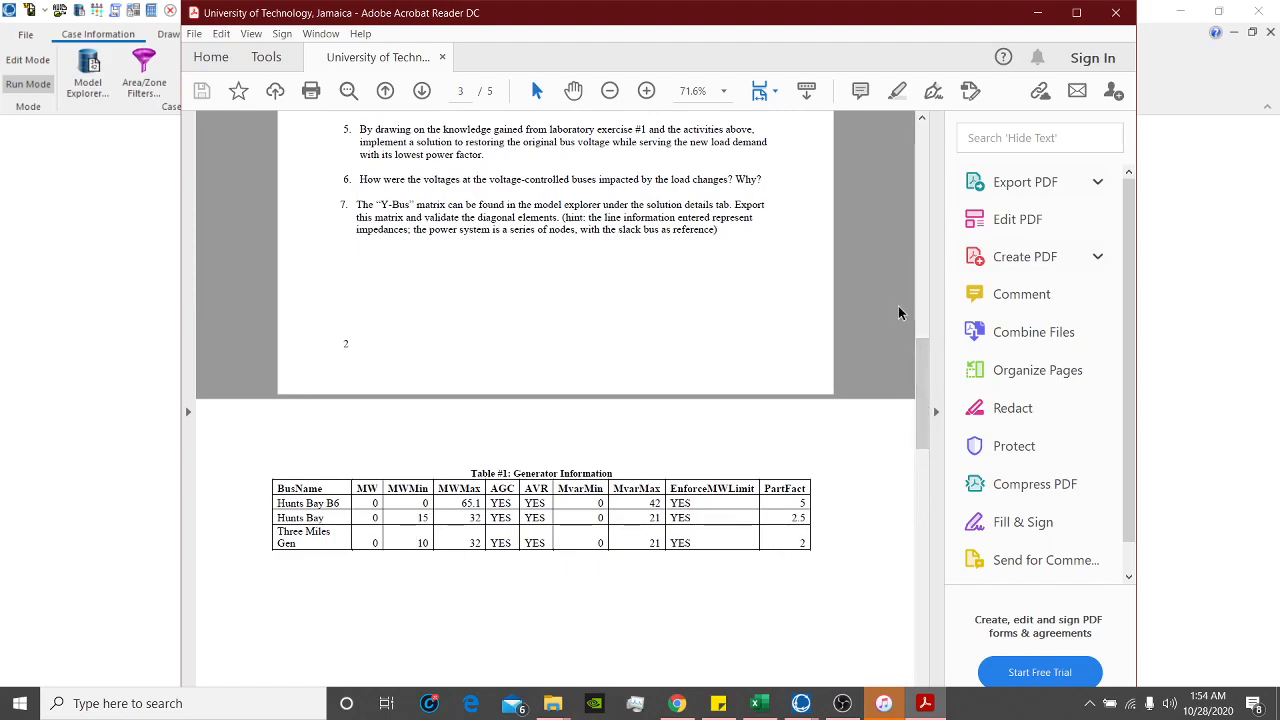
pyautogui.moveTo(923, 362); pyautogui.dragTo(930, 130)
pyautogui.click(1037, 12)
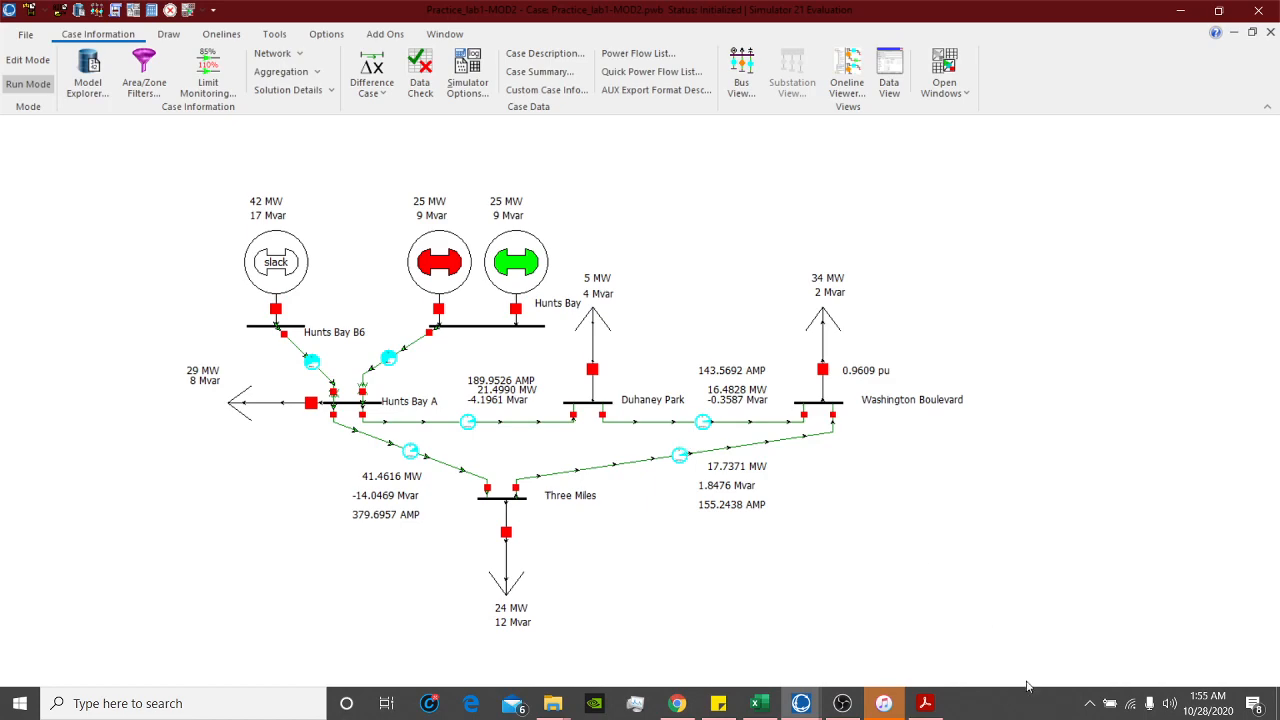
pyautogui.click(842, 703)
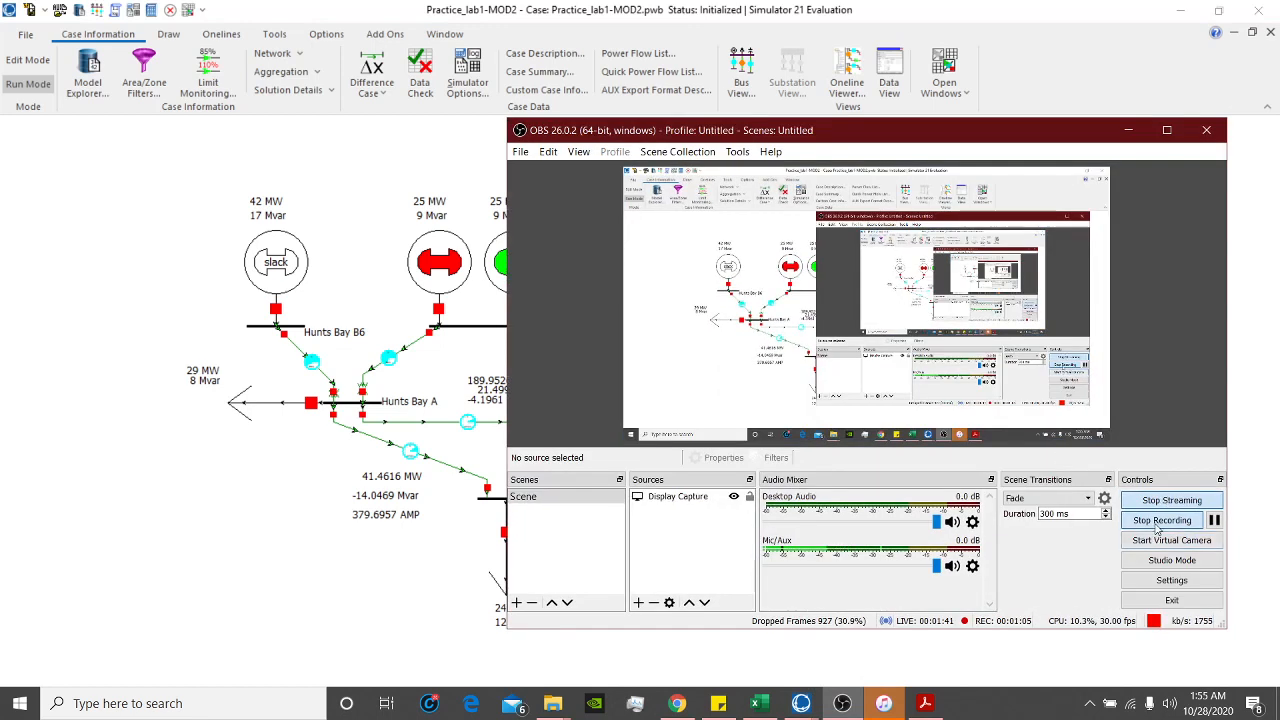
pyautogui.click(358, 588)
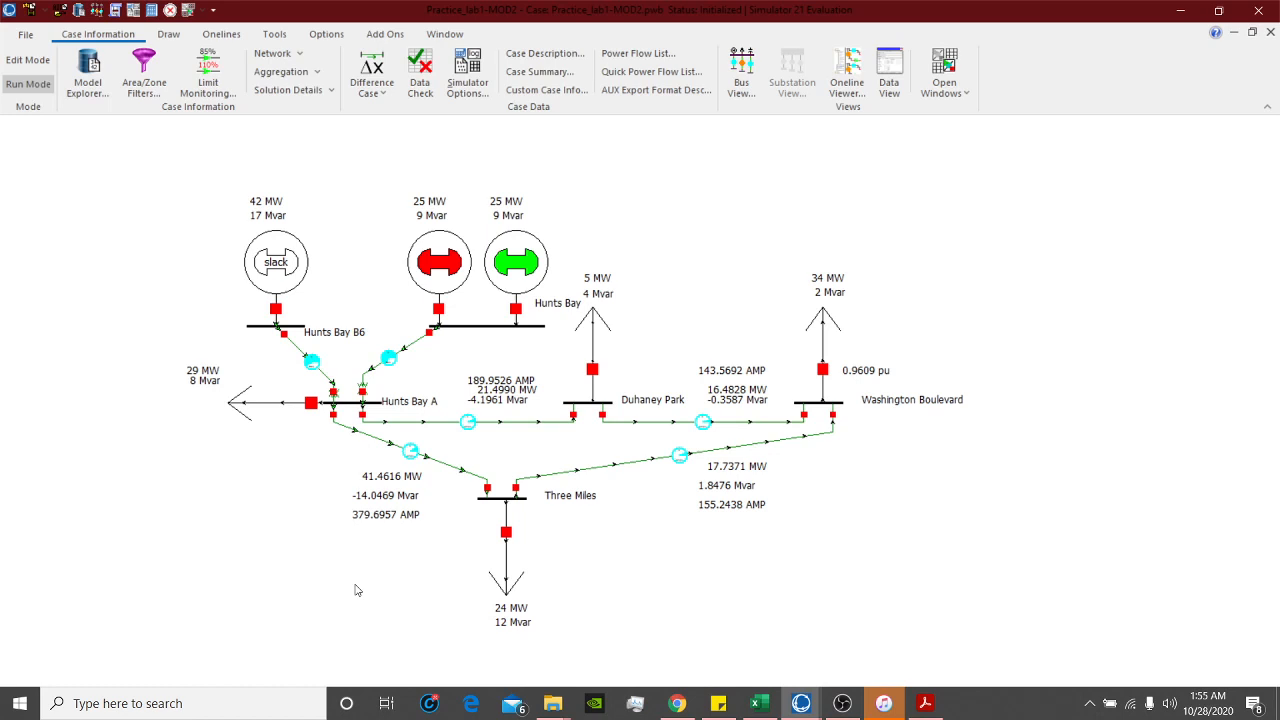
# Step: Inspect the bus information of the Hunts Bay bus, then close it without changes
pyautogui.scroll(1, 445, 515)
pyautogui.scroll(-1, 535, 336)
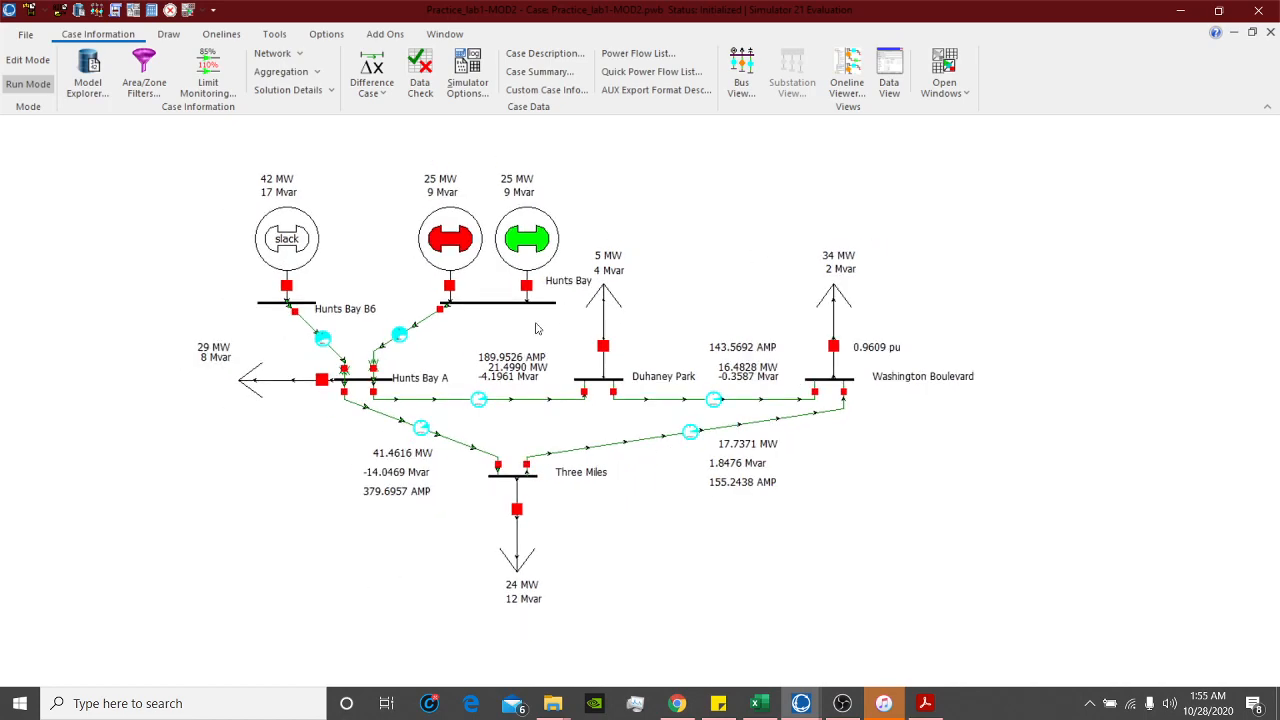
pyautogui.scroll(-1, 535, 328)
pyautogui.doubleClick(512, 305)
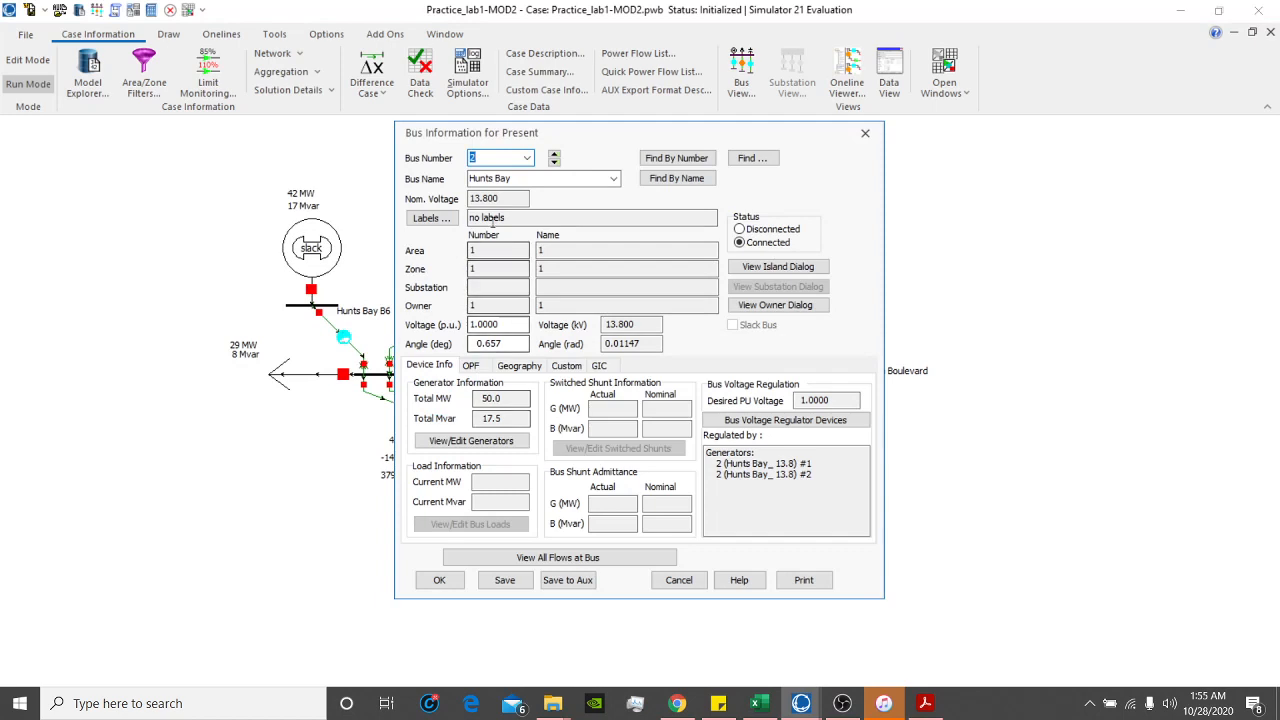
pyautogui.click(865, 132)
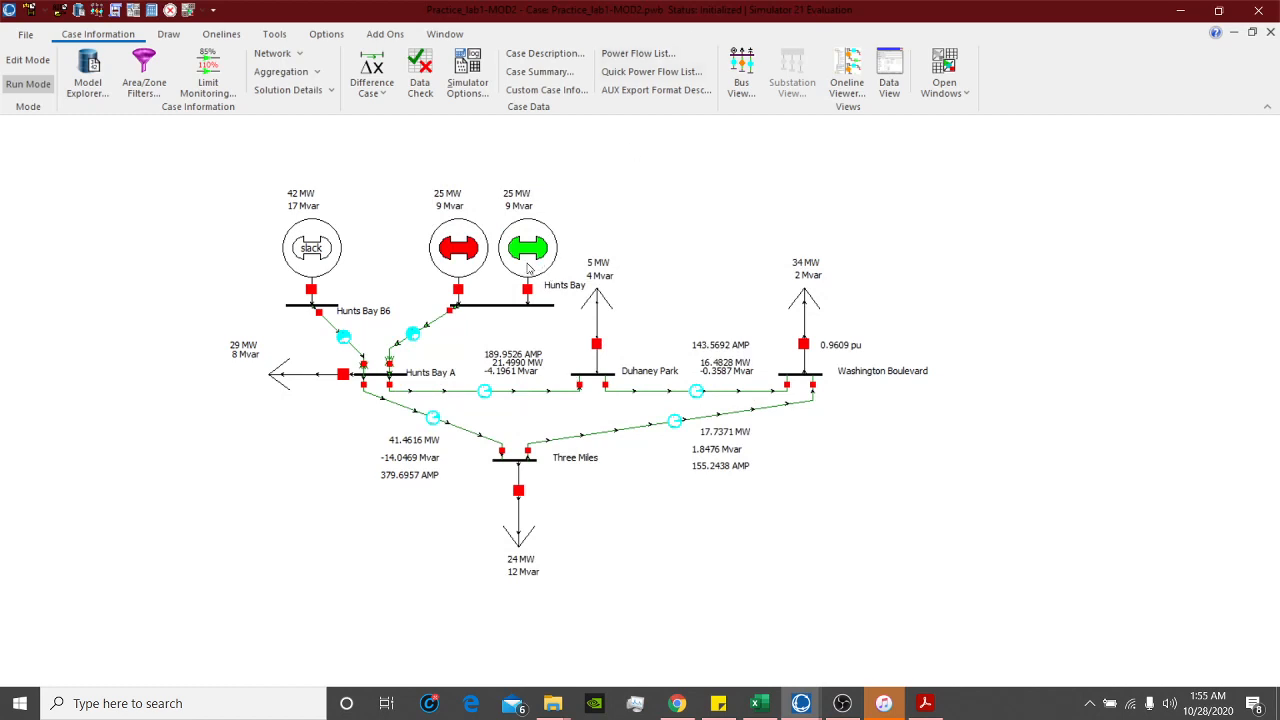
# Step: Switch to edit mode and detach the green generator from the Hunts Bay bus, placing it in the empty area below Washington Boulevard
pyautogui.click(28, 59)
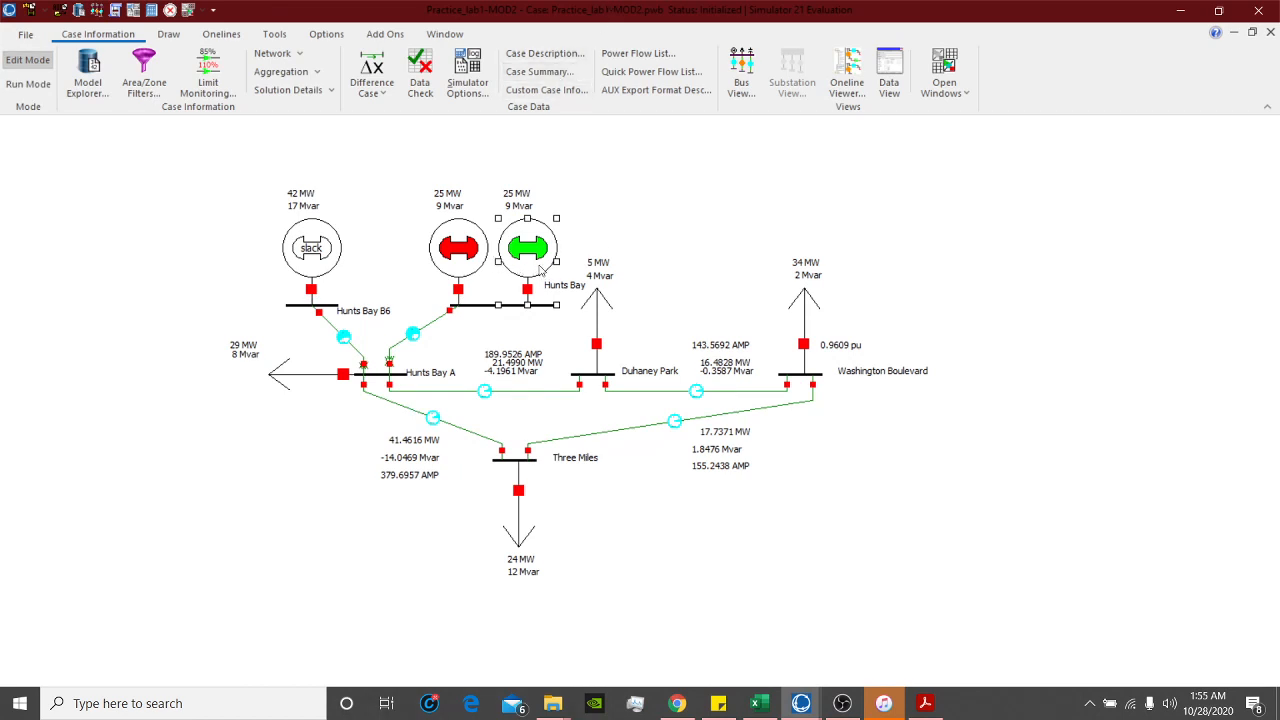
pyautogui.moveTo(542, 268); pyautogui.dragTo(859, 572)
pyautogui.click(740, 591)
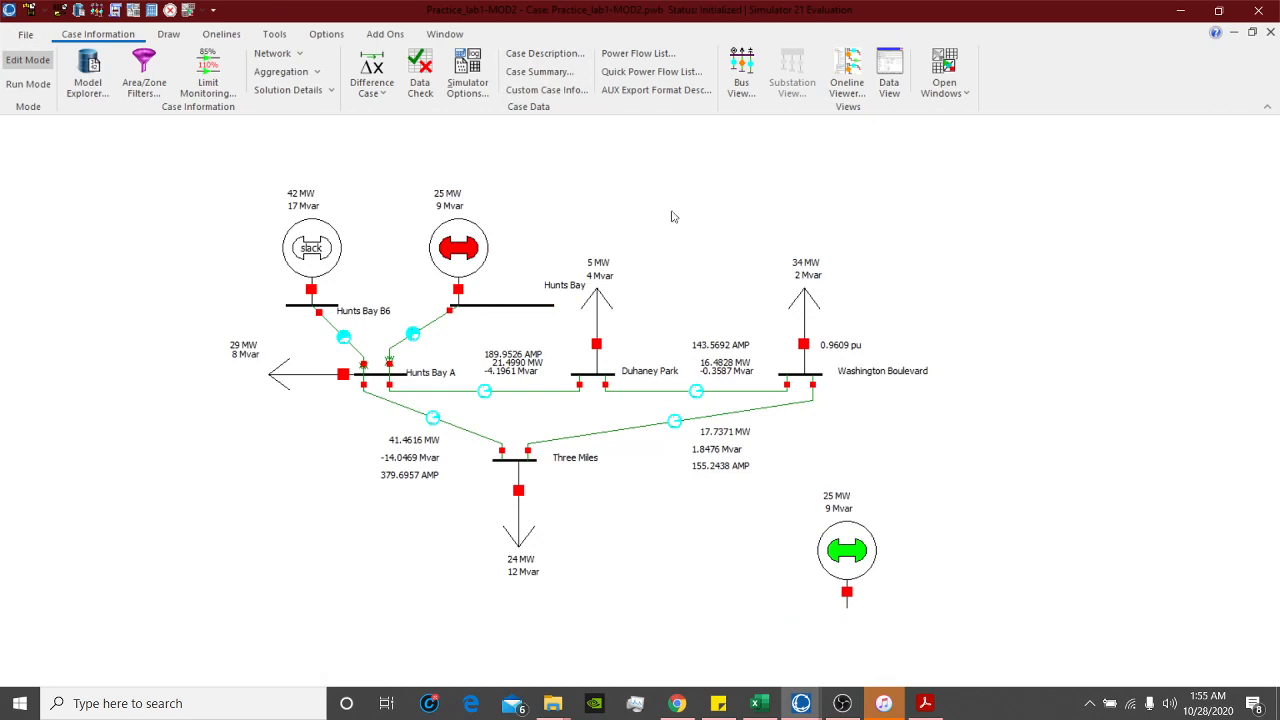
pyautogui.click(280, 71)
pyautogui.click(282, 58)
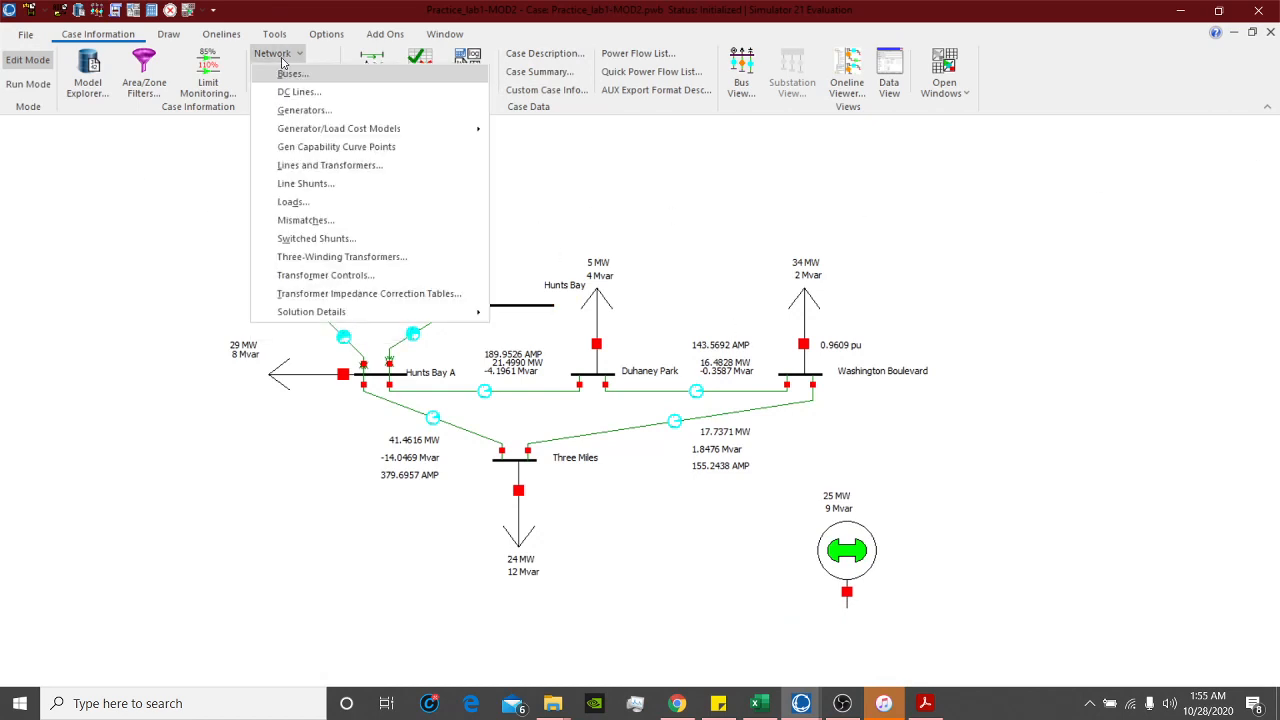
pyautogui.click(282, 60)
pyautogui.click(278, 56)
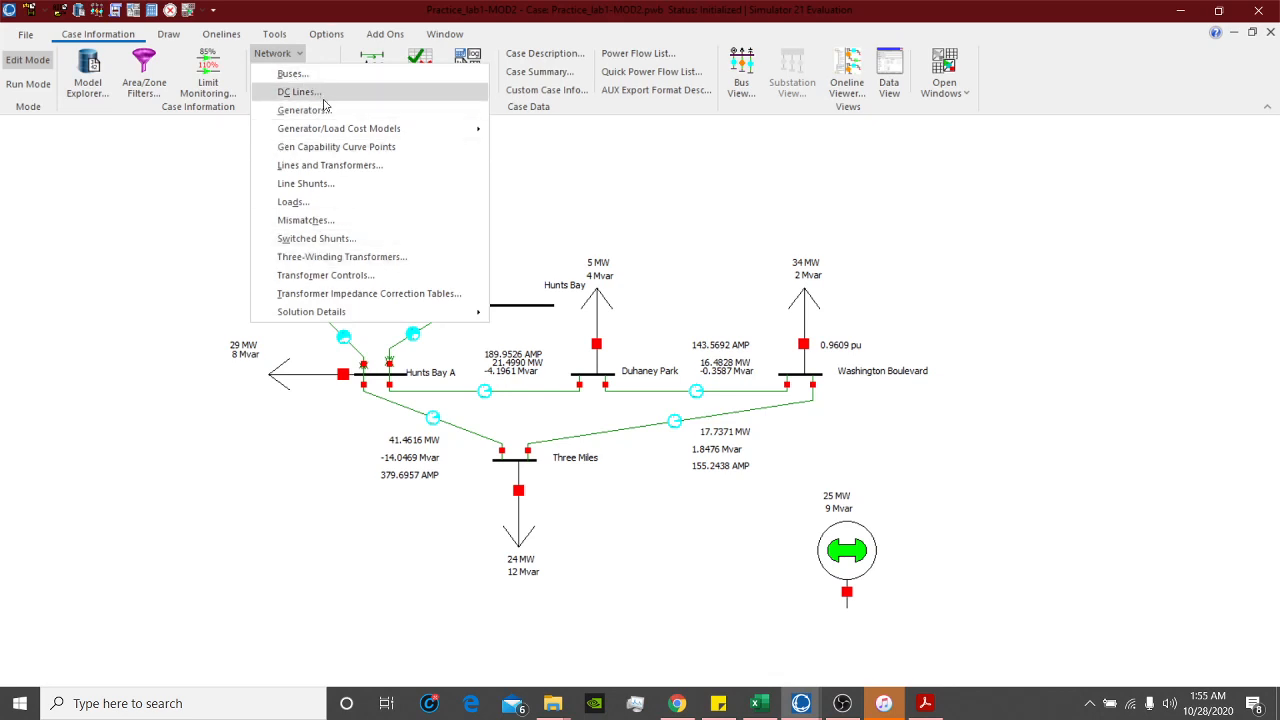
pyautogui.click(316, 80)
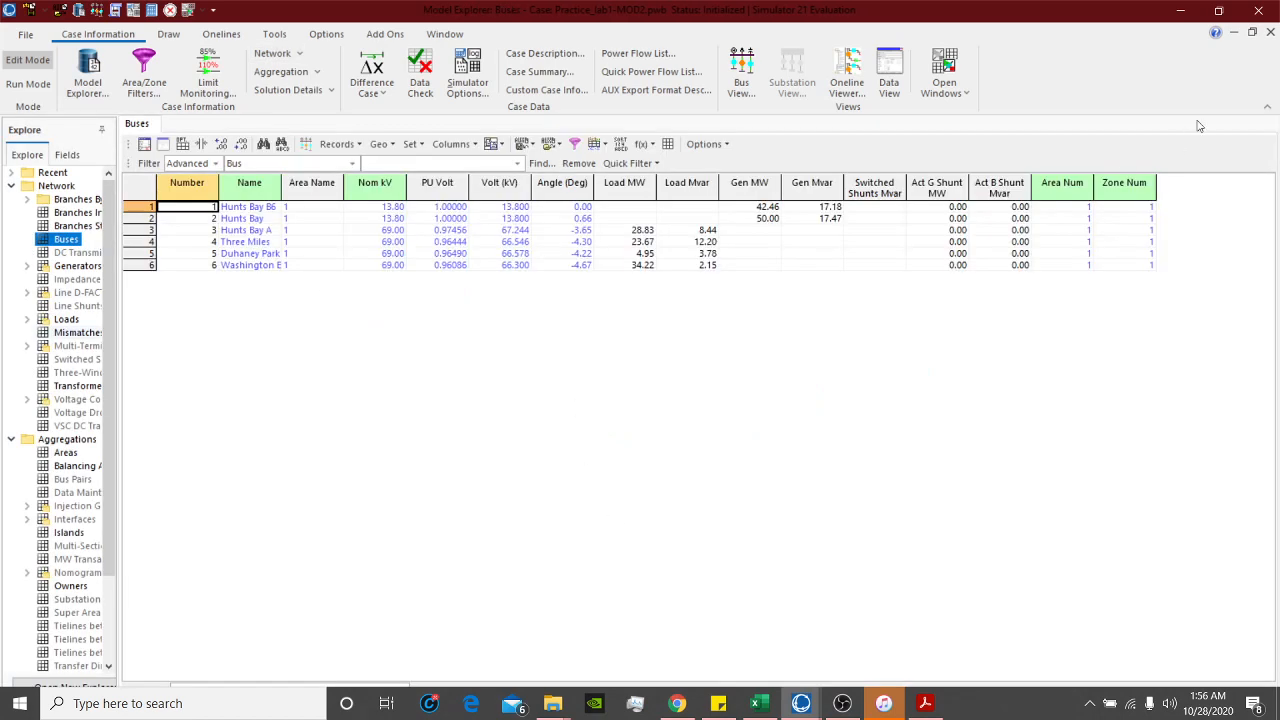
pyautogui.click(1268, 33)
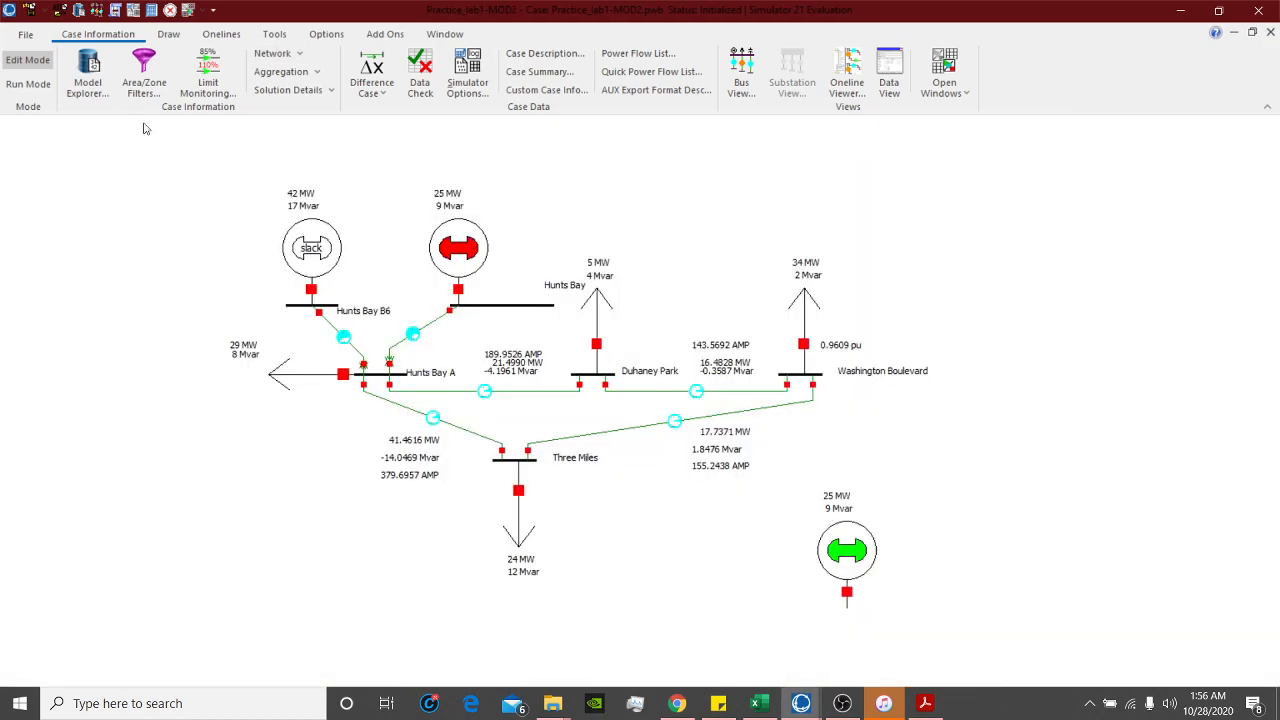
# Step: Place a new bus 7 beside the Three Miles load, naming it Three Miles Gen with a nominal voltage of 13.8 kV
pyautogui.click(168, 34)
pyautogui.click(252, 80)
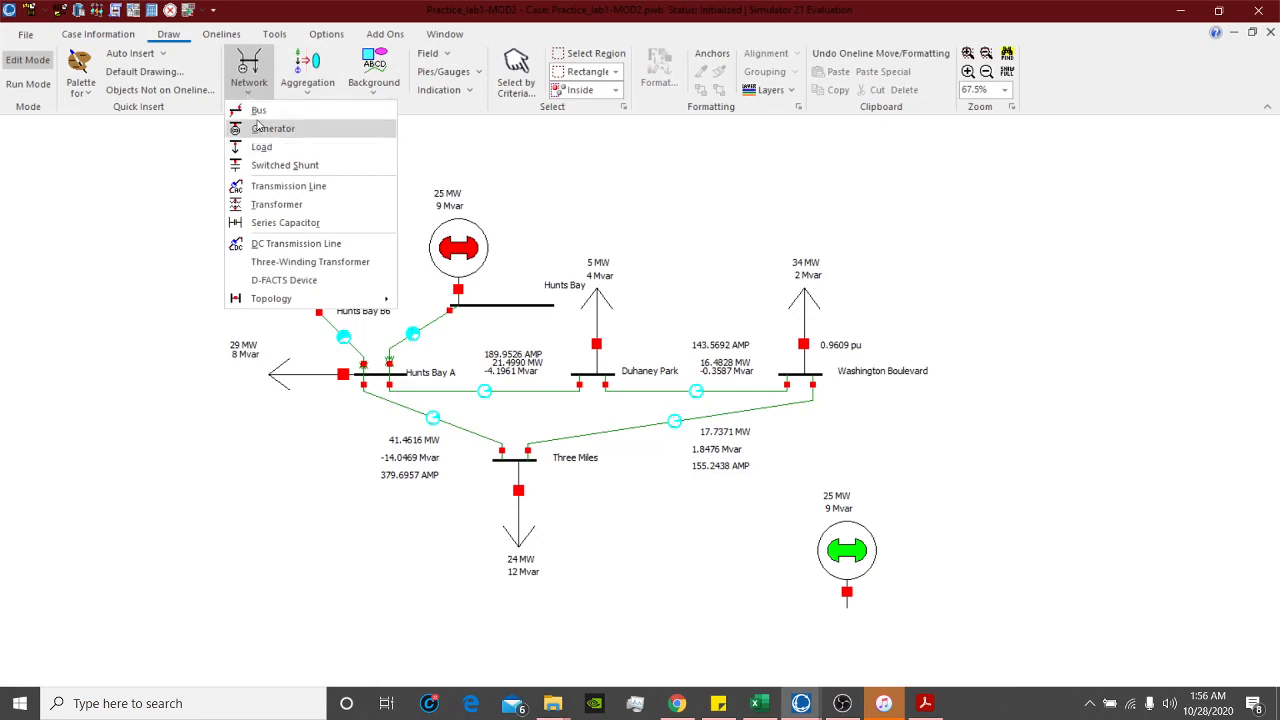
pyautogui.click(257, 126)
pyautogui.click(633, 543)
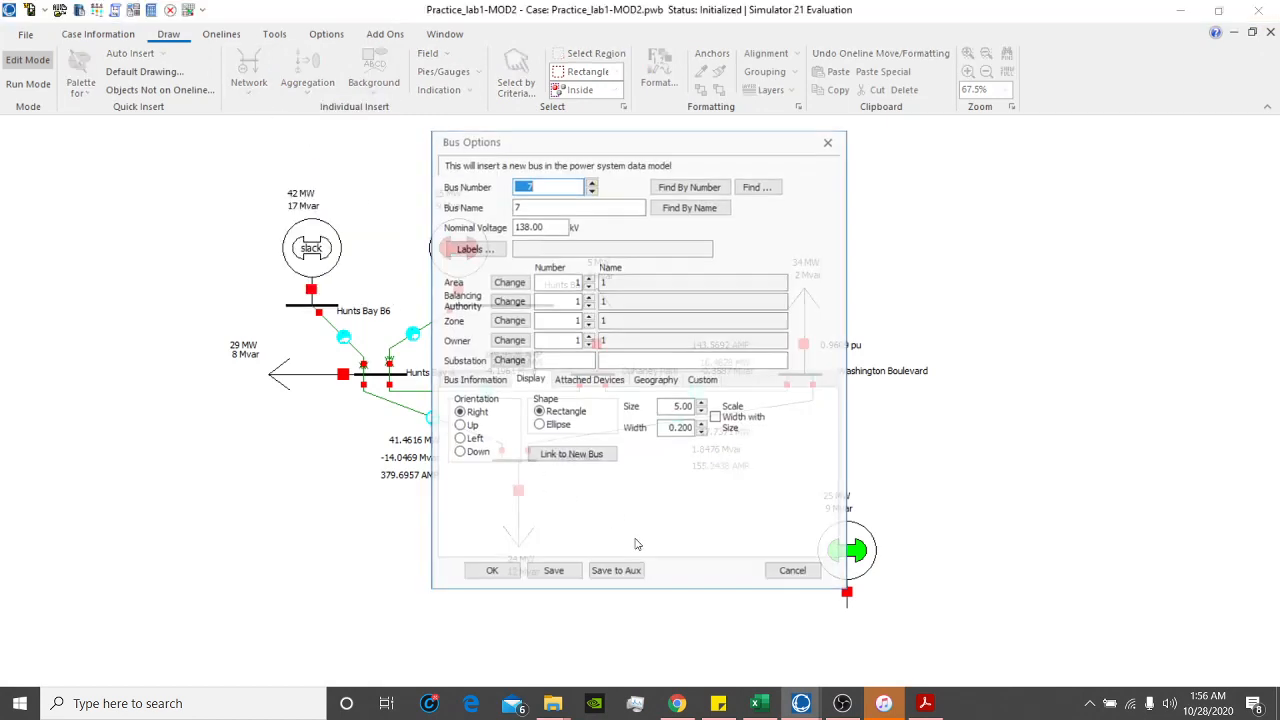
pyautogui.press('Tab')
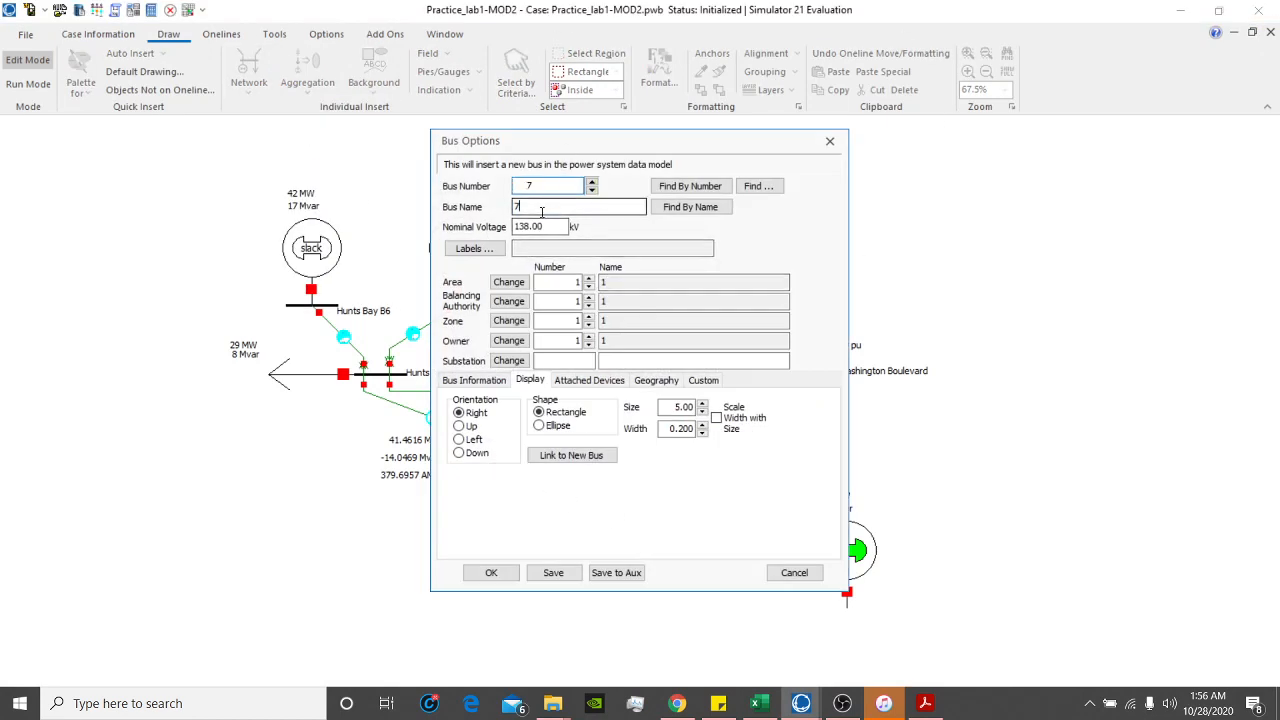
pyautogui.write('Three Miles Gen')
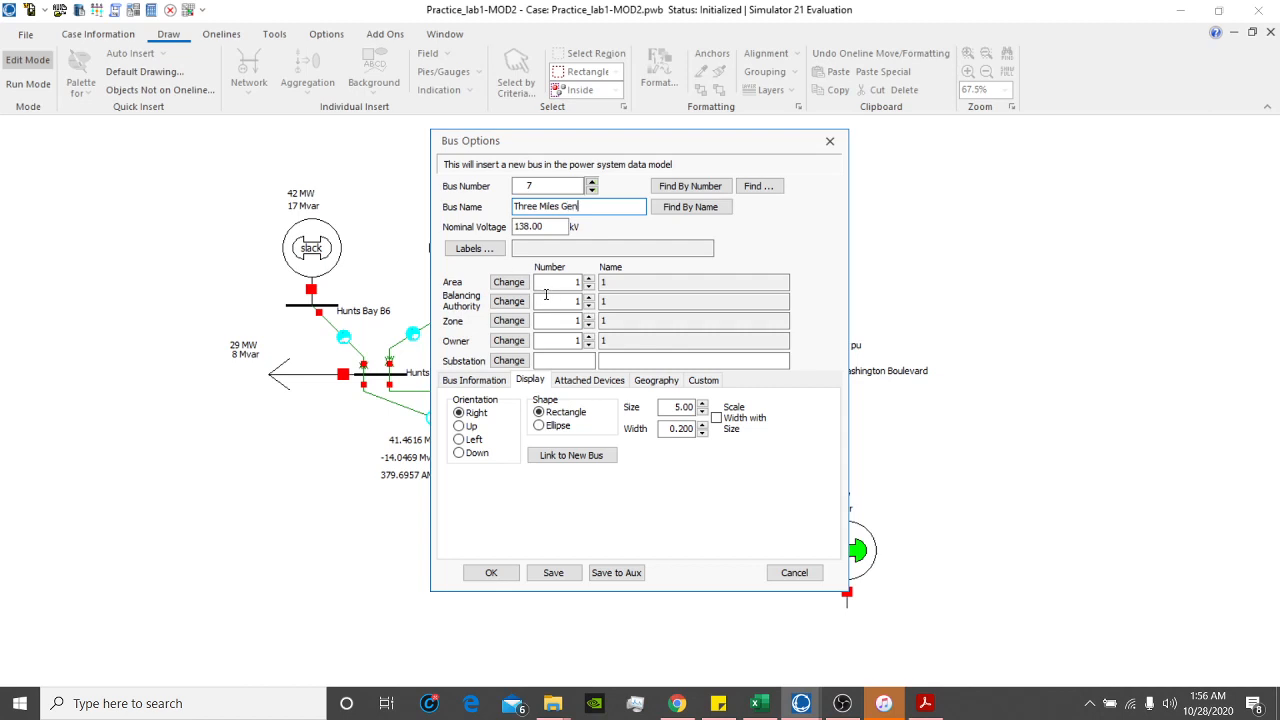
pyautogui.click(561, 226)
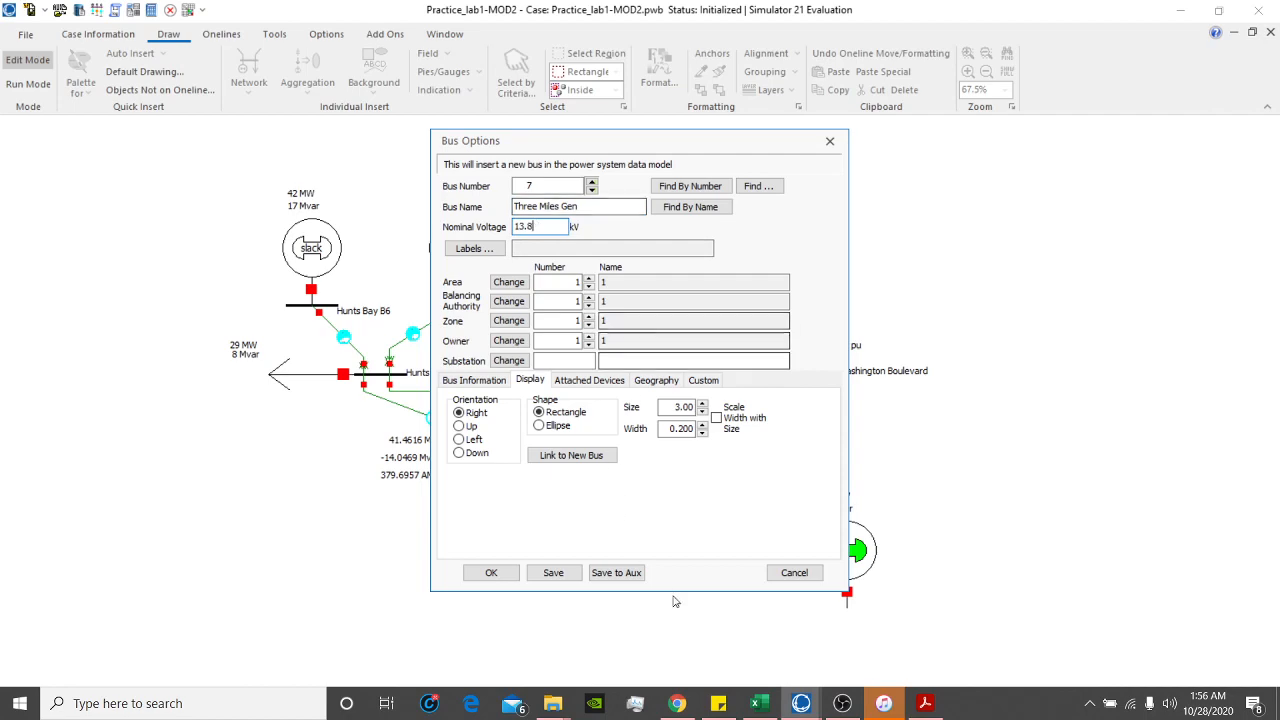
# Step: Check the Three Miles Gen bus settings in the Lab2-Power Flow Analysis case, then return to Practice_lab1-MOD2 and accept the new bus
pyautogui.moveTo(812, 705)
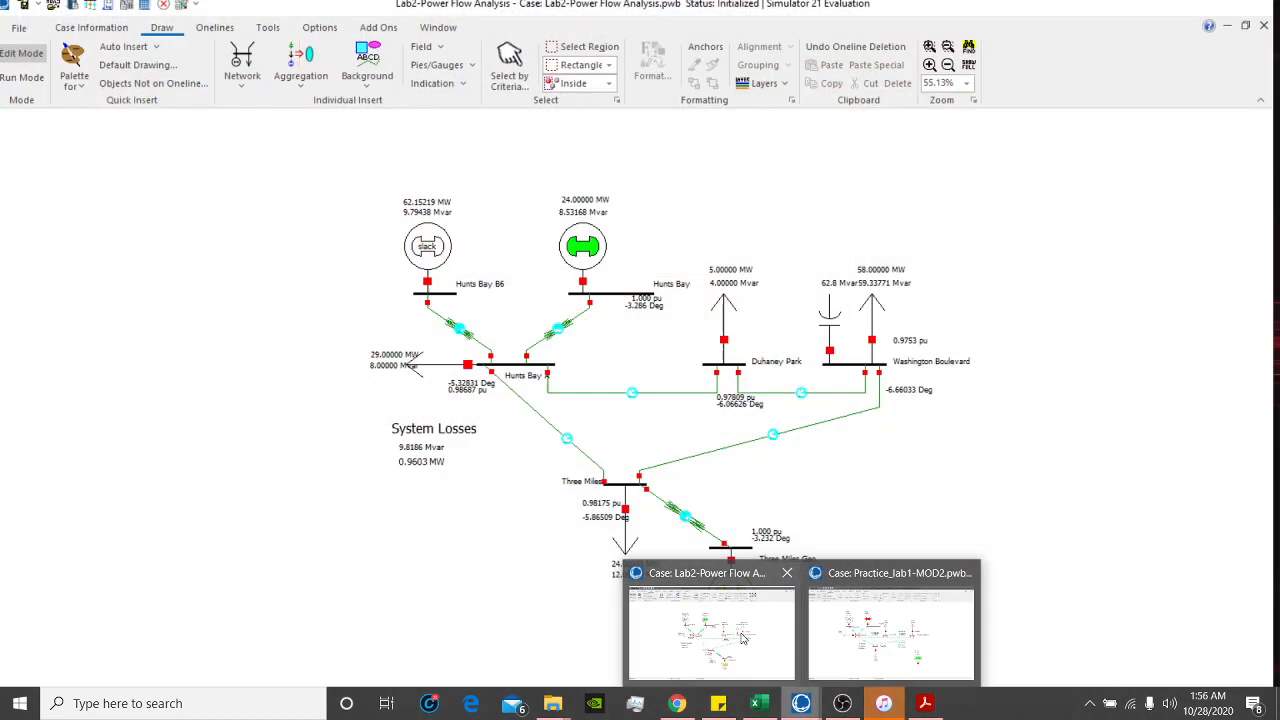
pyautogui.click(742, 638)
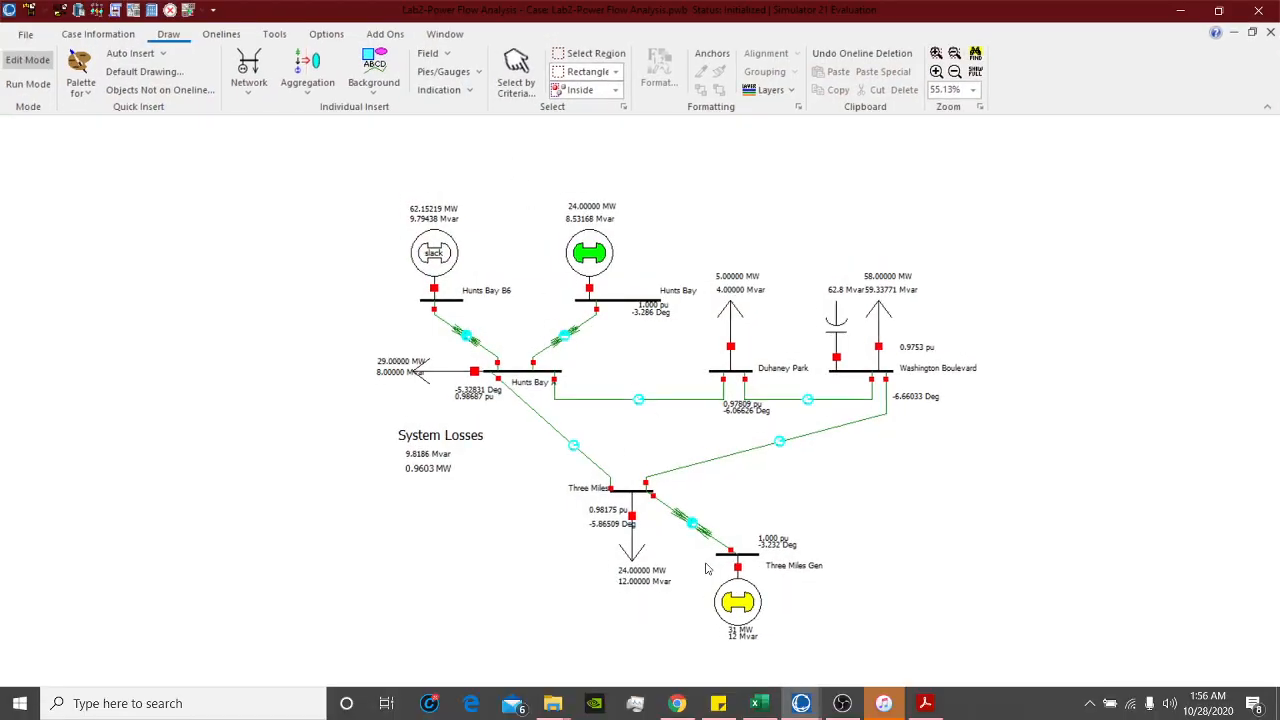
pyautogui.doubleClick(746, 555)
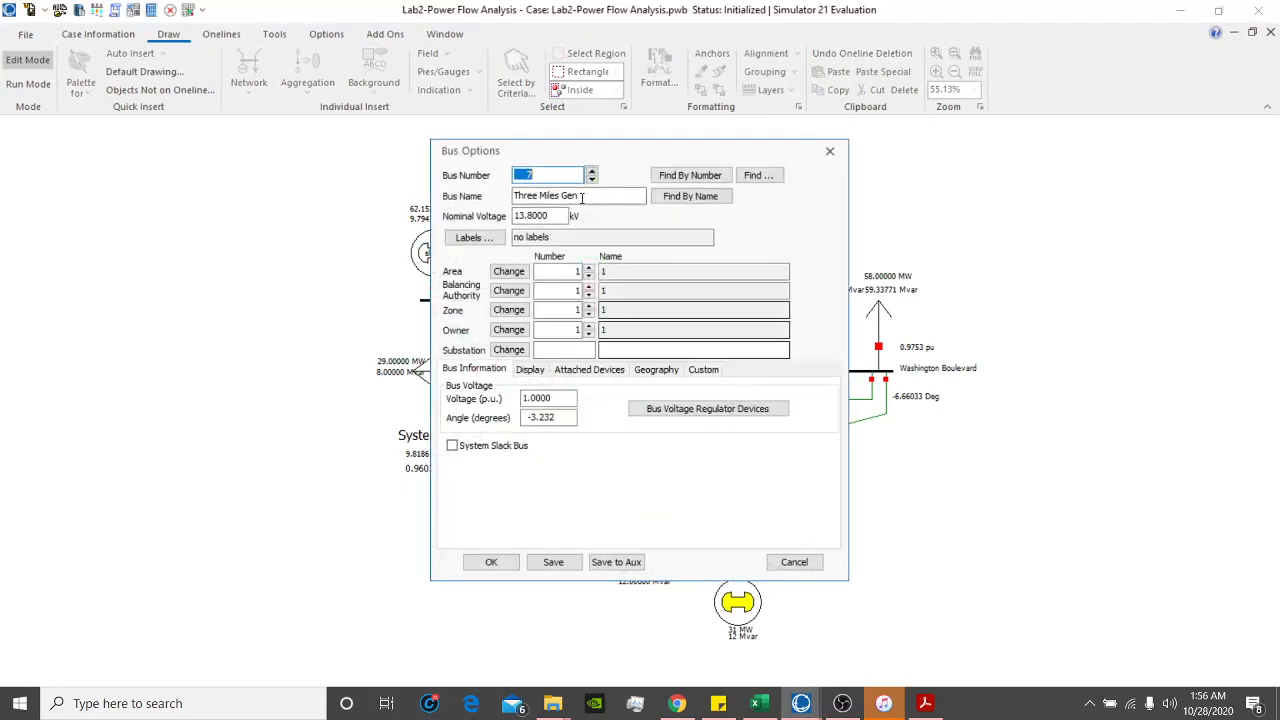
pyautogui.click(829, 155)
pyautogui.click(1180, 10)
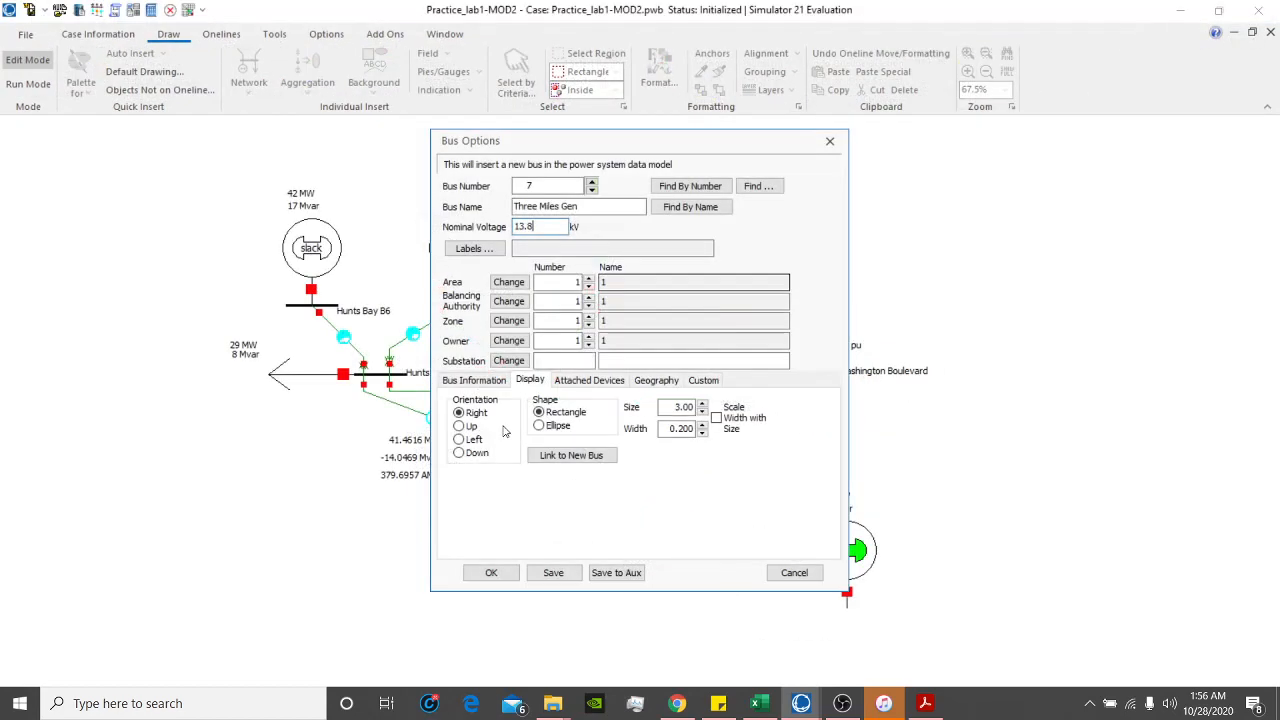
pyautogui.click(491, 572)
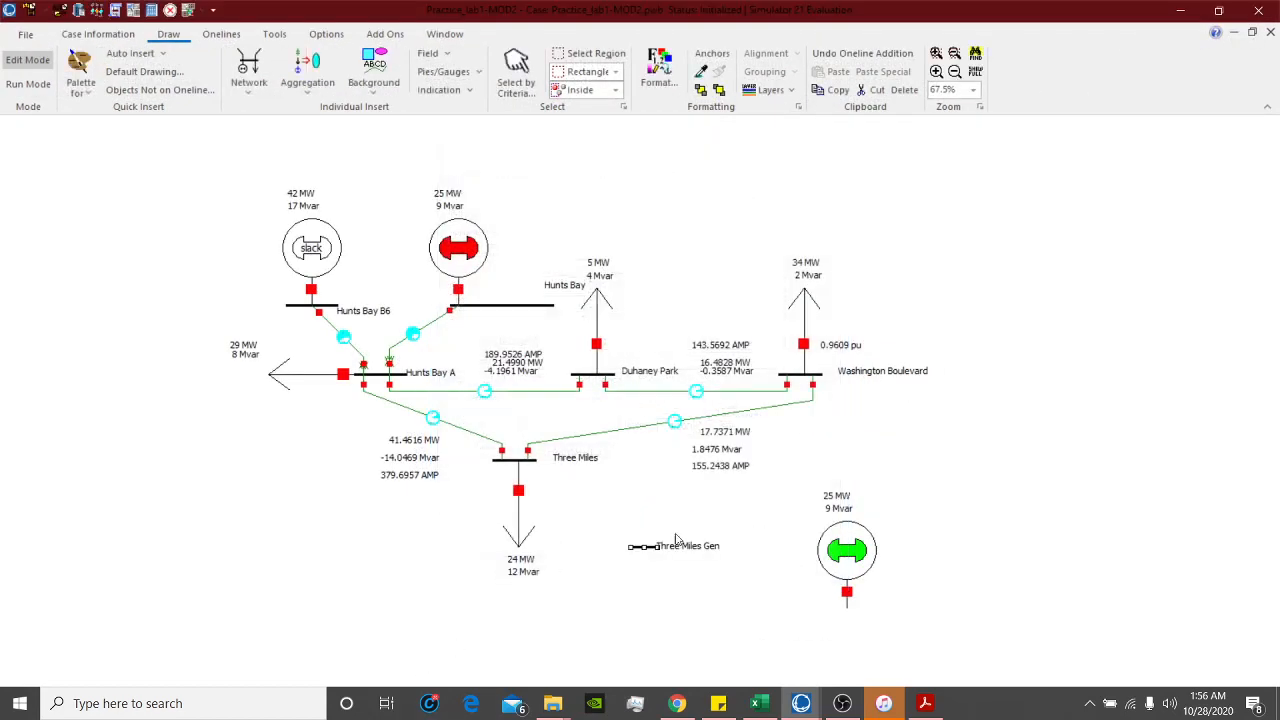
# Step: Attach the green generator to the Three Miles Gen bus, moving generator 2 from bus 2 to bus 7
pyautogui.moveTo(621, 509)
pyautogui.mouseDown()
pyautogui.moveTo(618, 499)
pyautogui.moveTo(633, 512)
pyautogui.mouseUp()
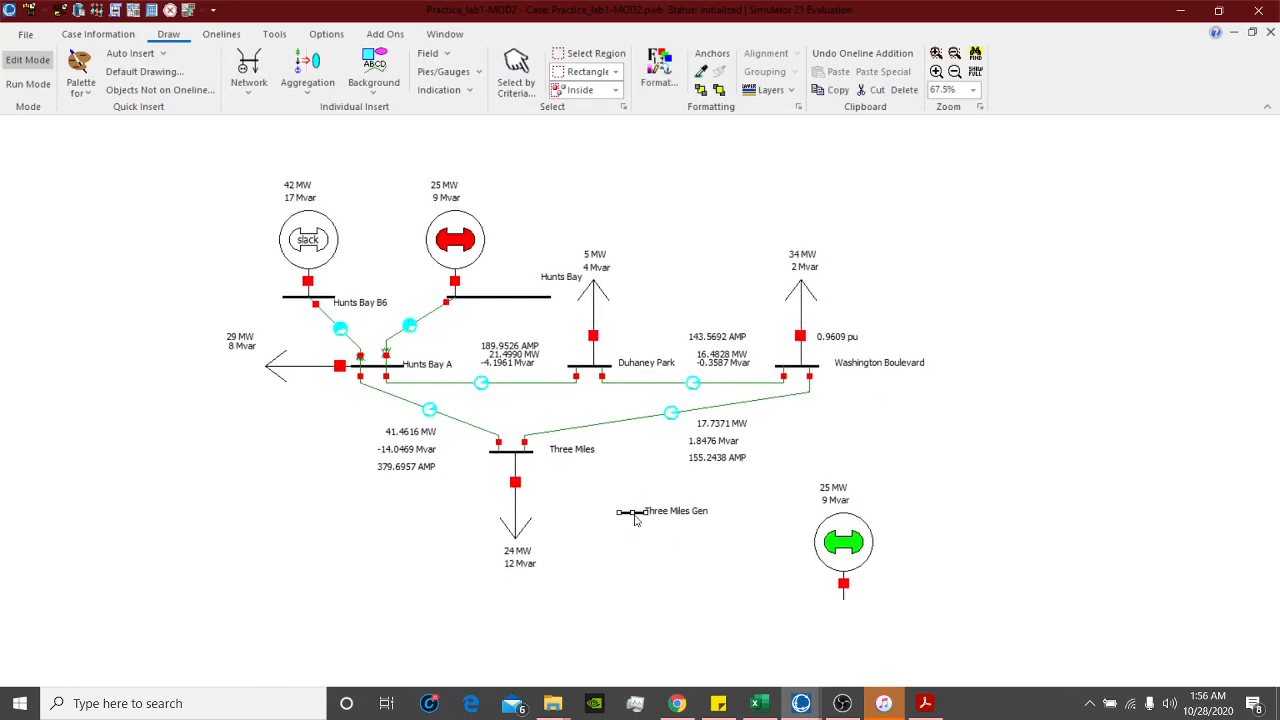
pyautogui.click(690, 557)
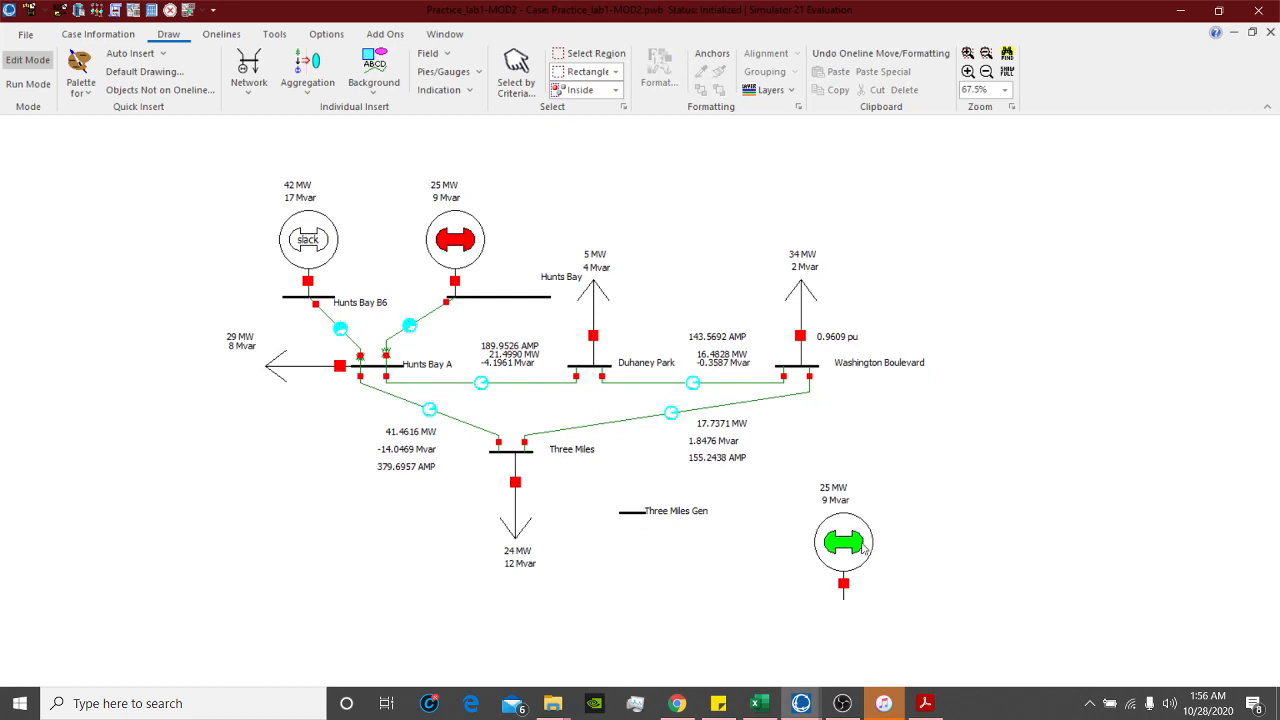
pyautogui.moveTo(863, 547); pyautogui.dragTo(654, 466)
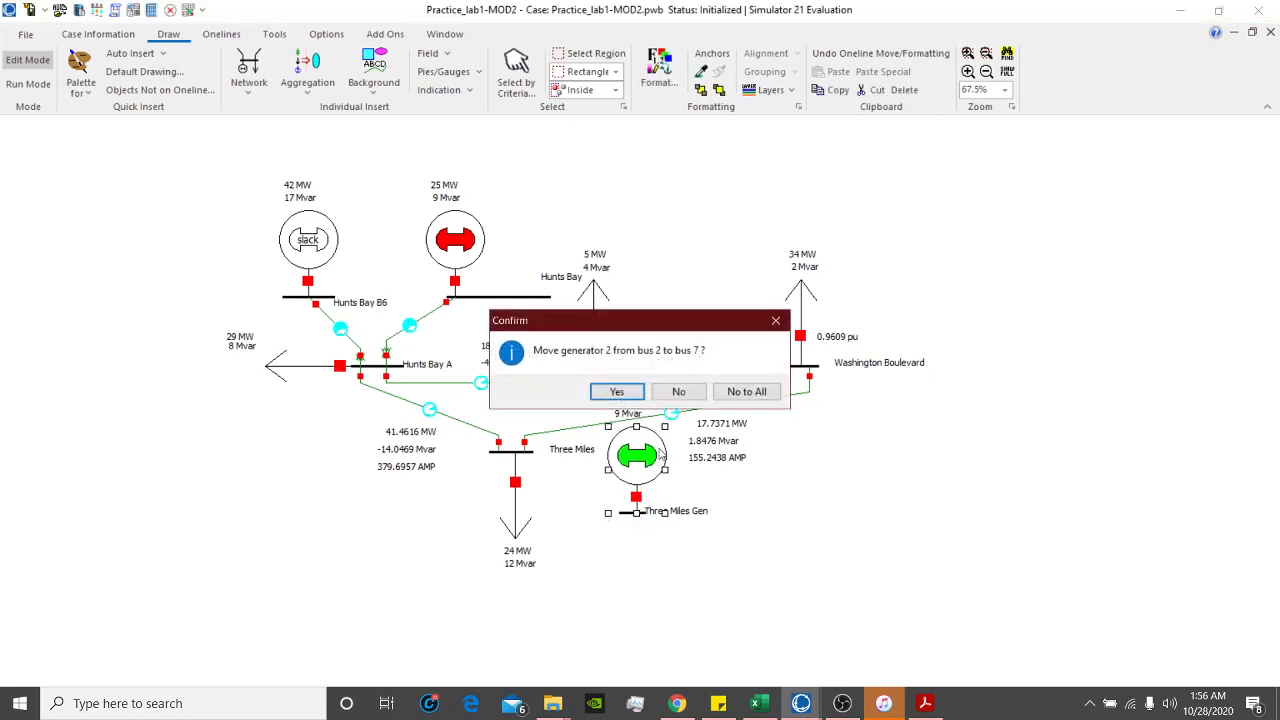
pyautogui.click(618, 392)
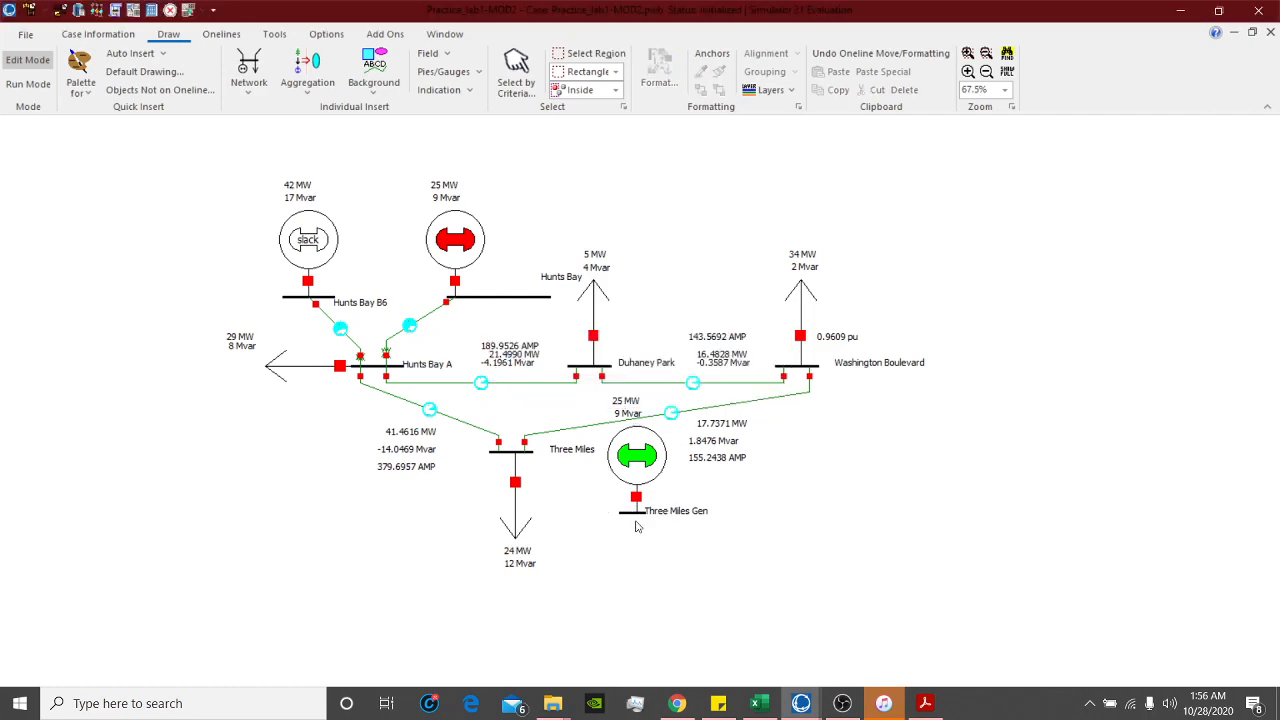
# Step: Set the orientation of the generator at the Three Miles Gen bus to Down
pyautogui.click(643, 487)
pyautogui.doubleClick(643, 487)
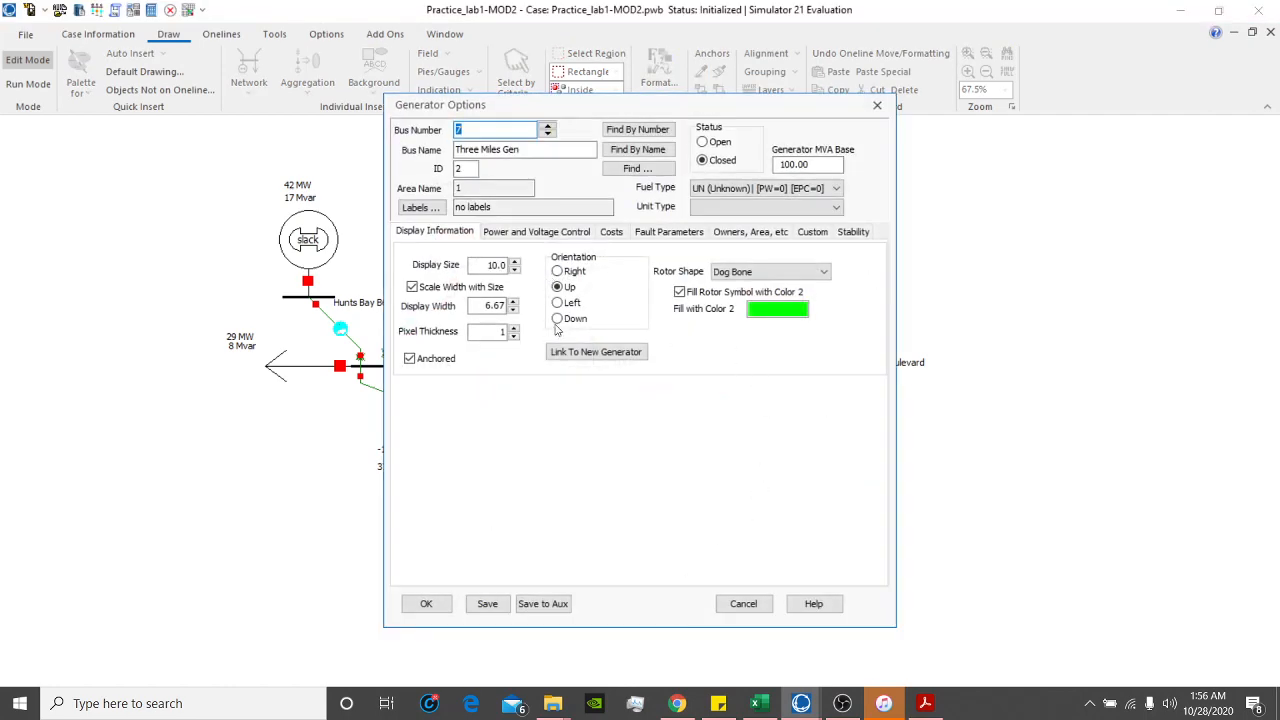
pyautogui.click(557, 318)
pyautogui.click(426, 604)
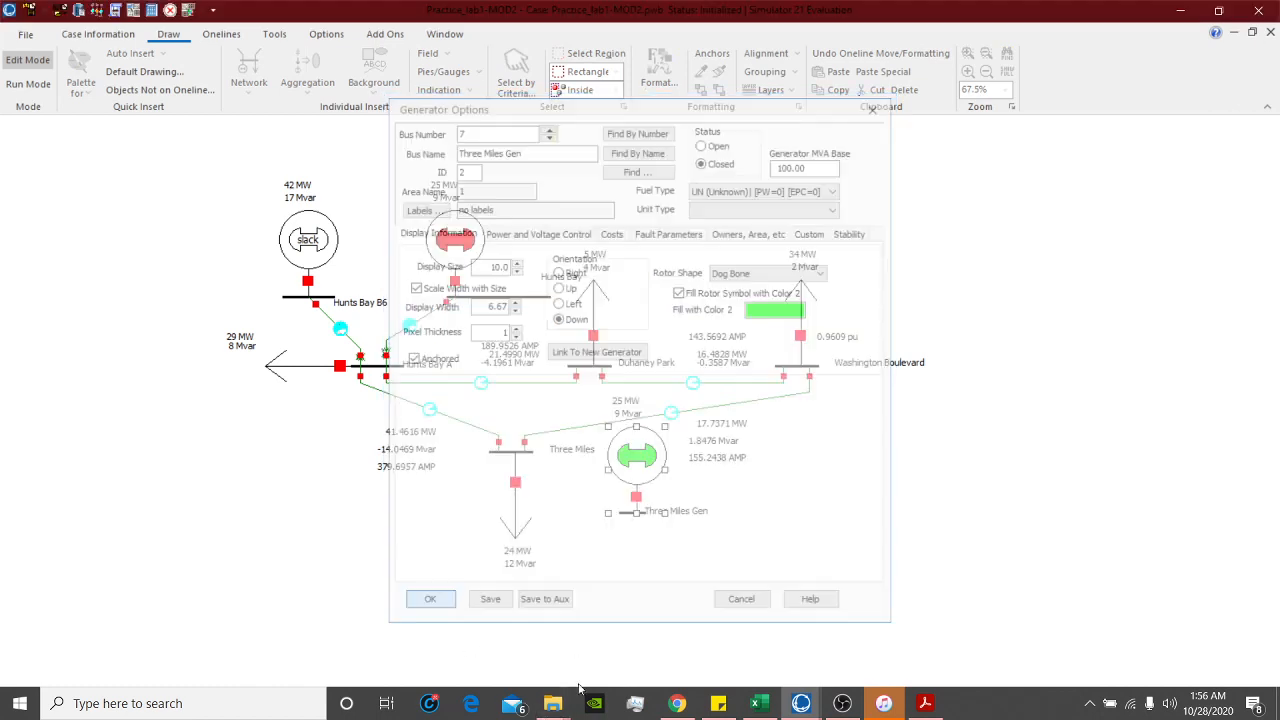
pyautogui.click(722, 641)
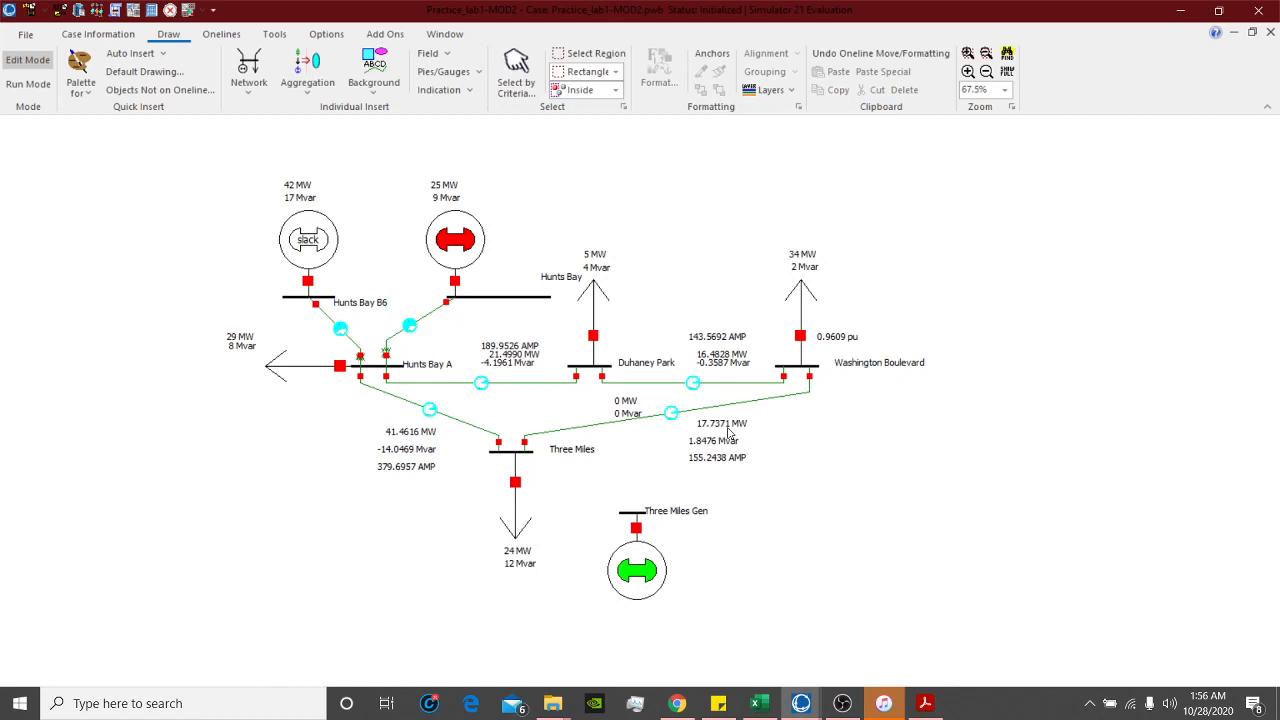
# Step: Check the impedance parameters and MVA limit of the transformer between Hunts Bay and Hunts Bay A
pyautogui.click(425, 323)
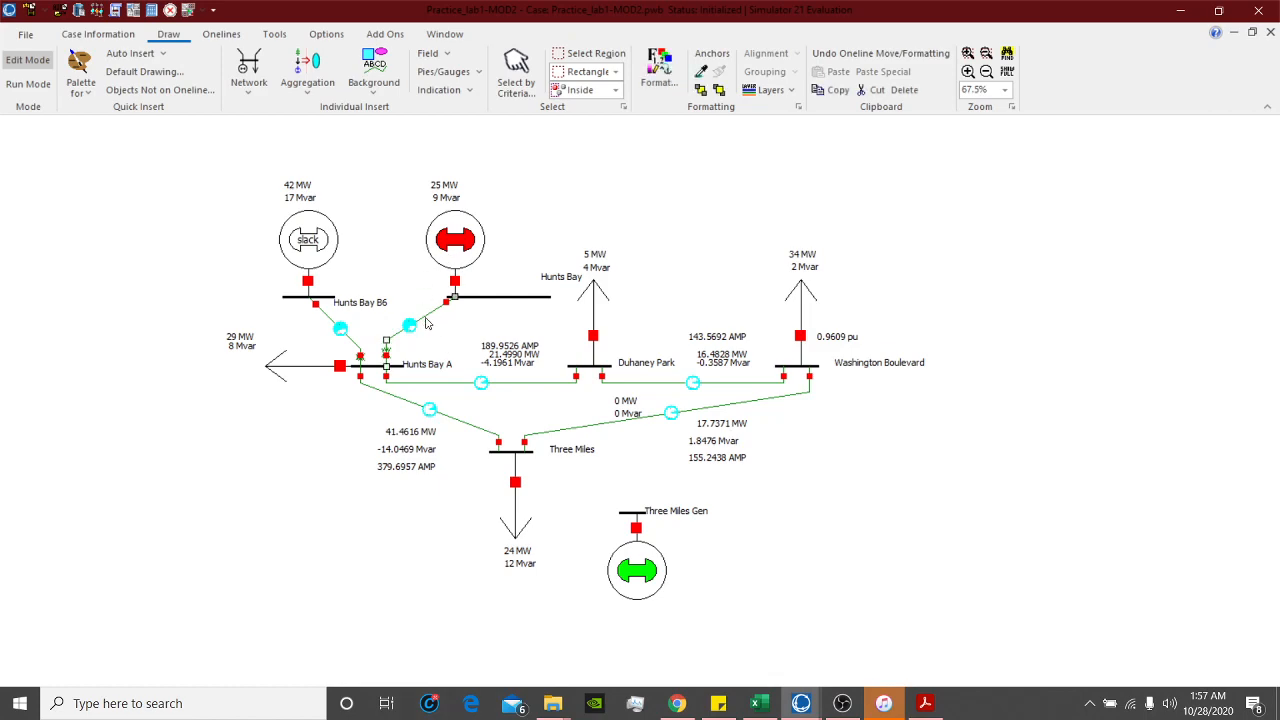
pyautogui.doubleClick(425, 323)
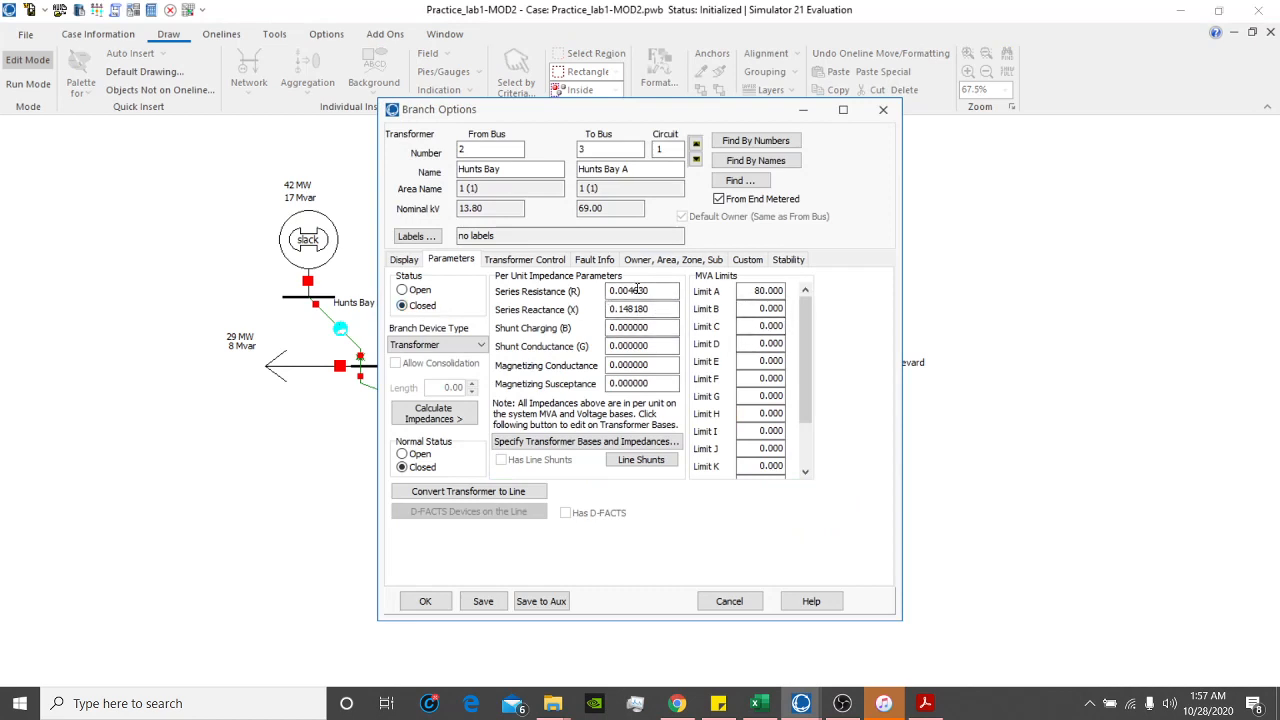
pyautogui.click(883, 109)
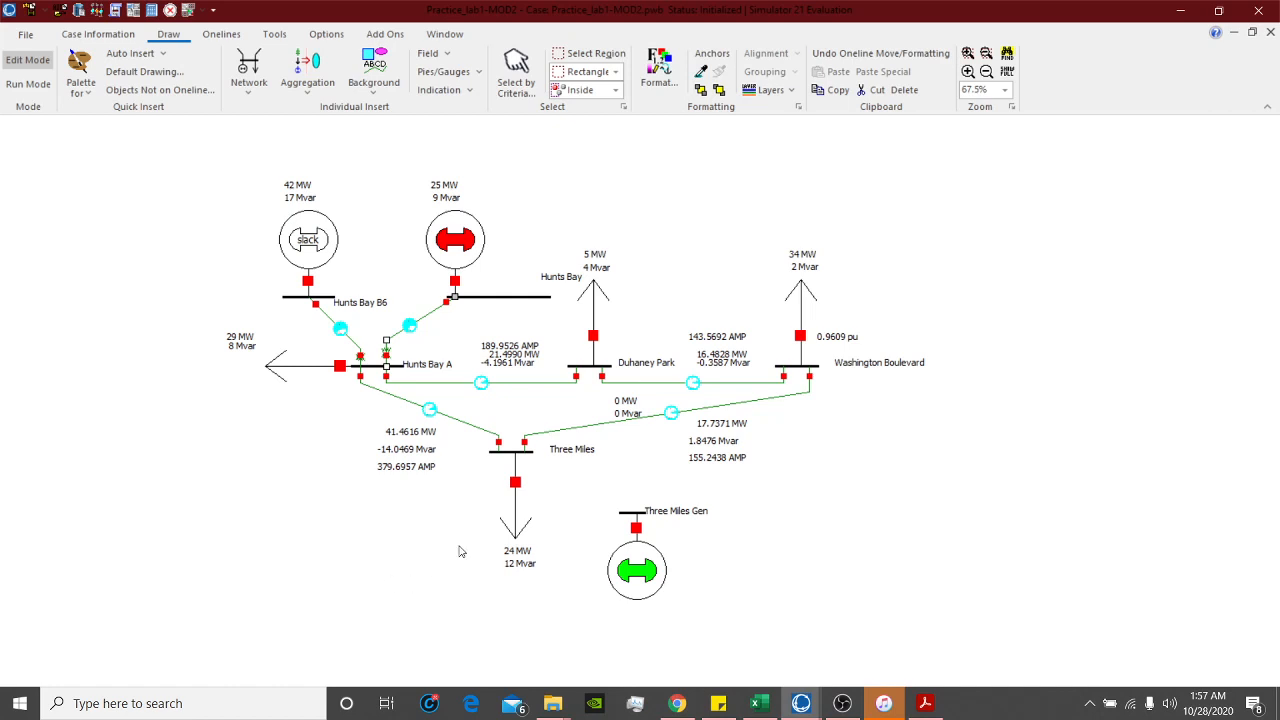
# Step: Draw a transformer from the Three Miles Gen bus to the Three Miles bus
pyautogui.click(250, 80)
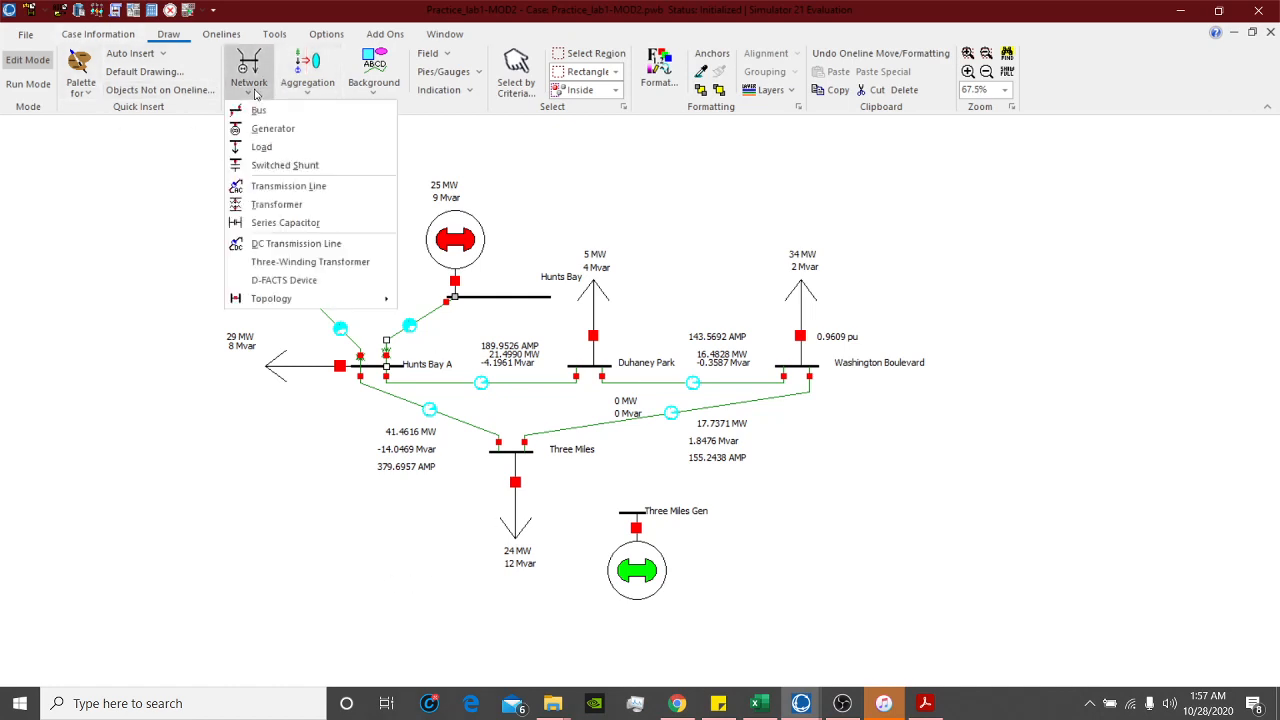
pyautogui.click(298, 207)
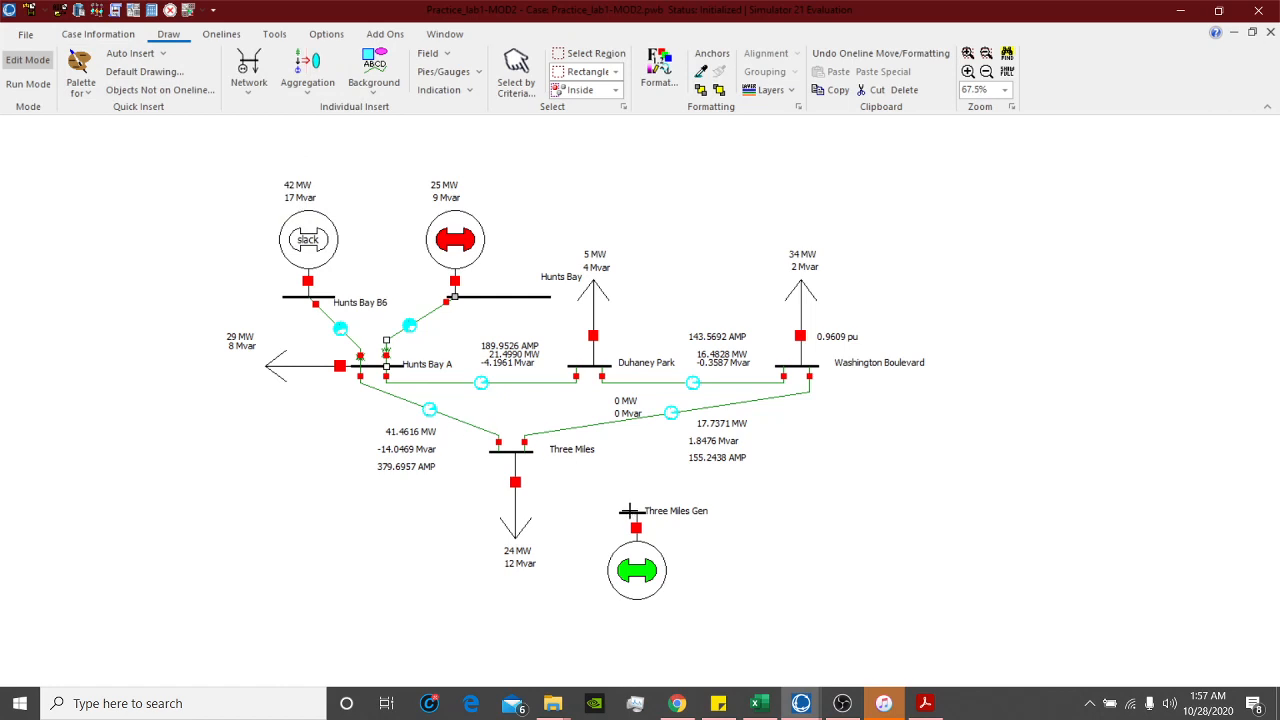
pyautogui.click(631, 511)
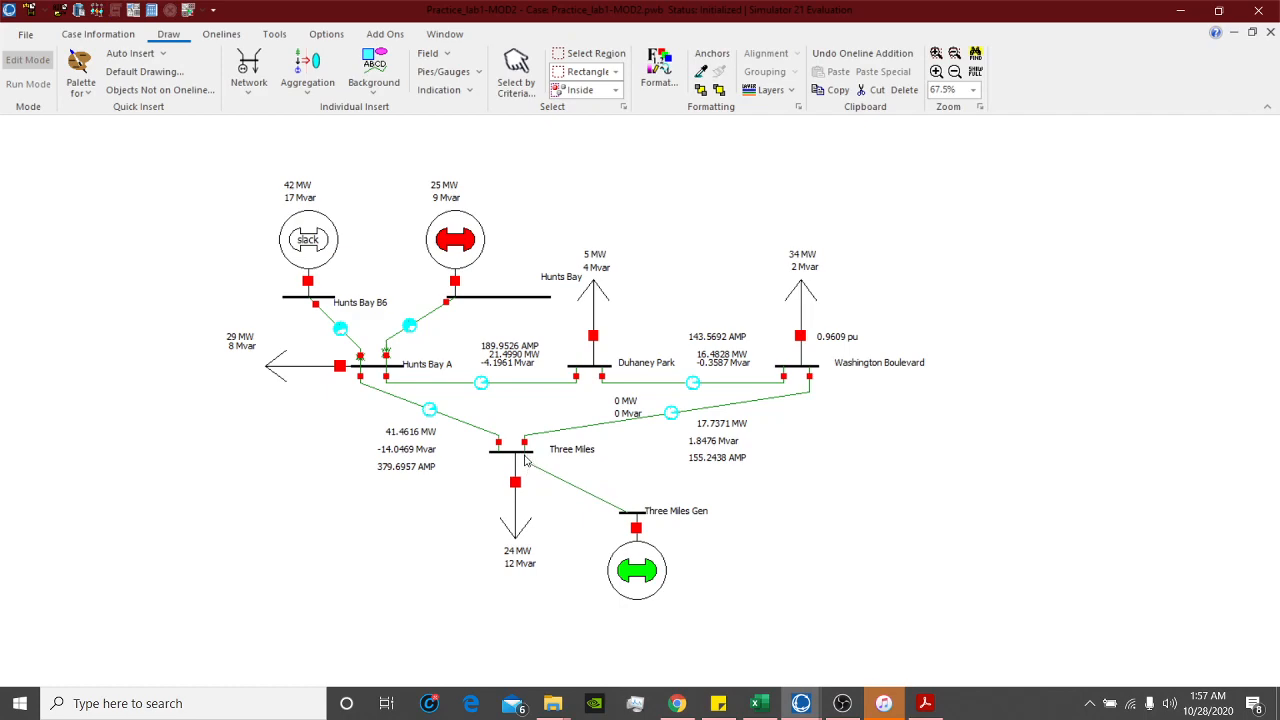
pyautogui.doubleClick(525, 458)
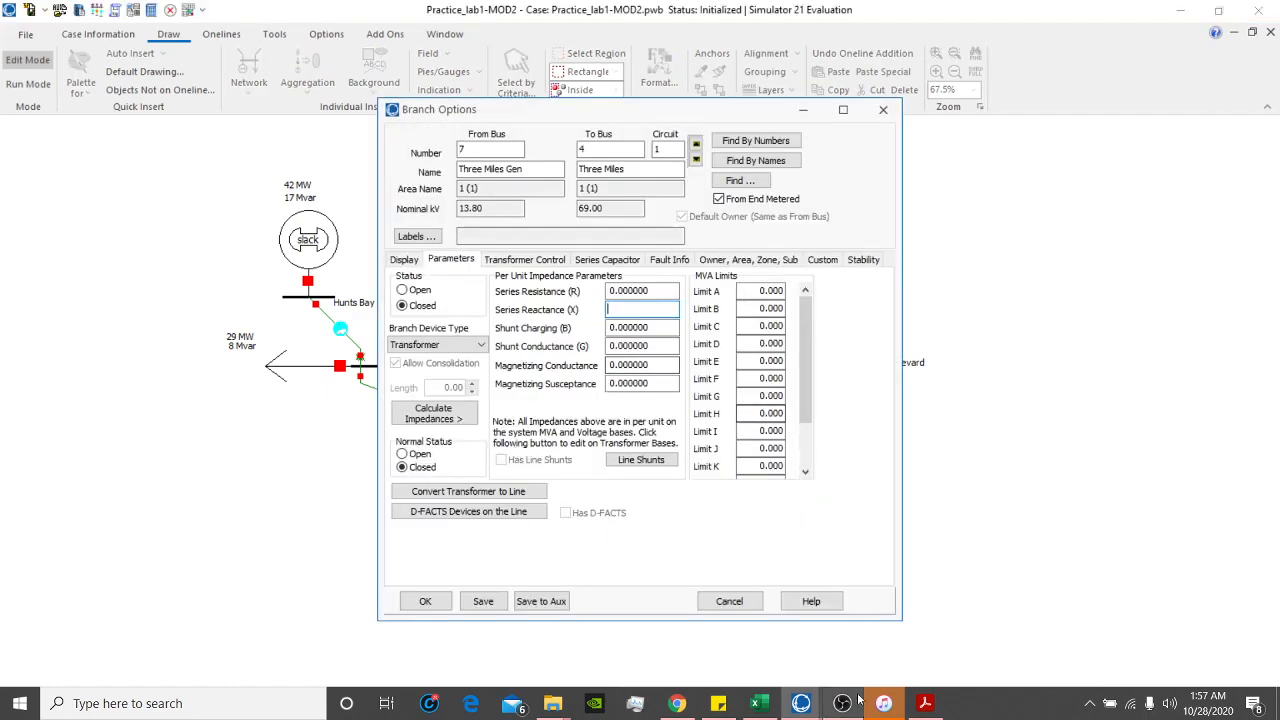
# Step: Look up the transformer data in the appendix of Power_System_Parameters.pdf in Acrobat Reader, then return to the new transformer's branch options
pyautogui.rightClick(925, 703)
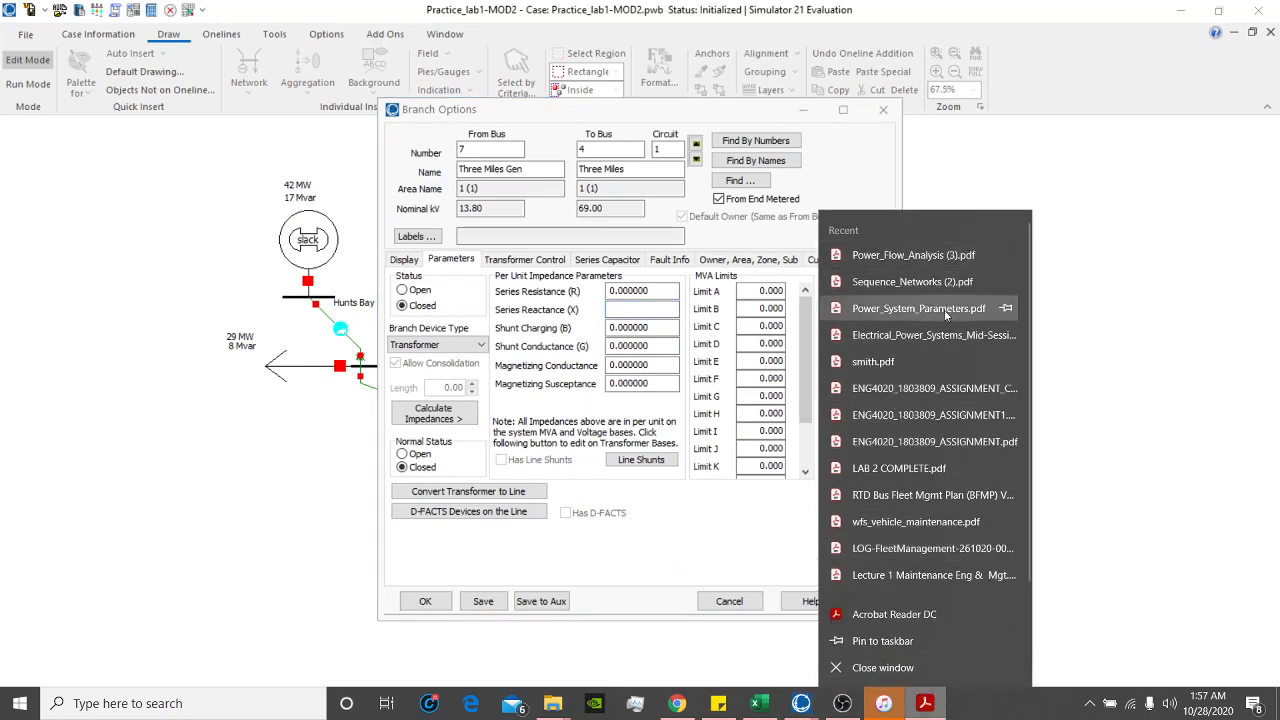
pyautogui.click(918, 309)
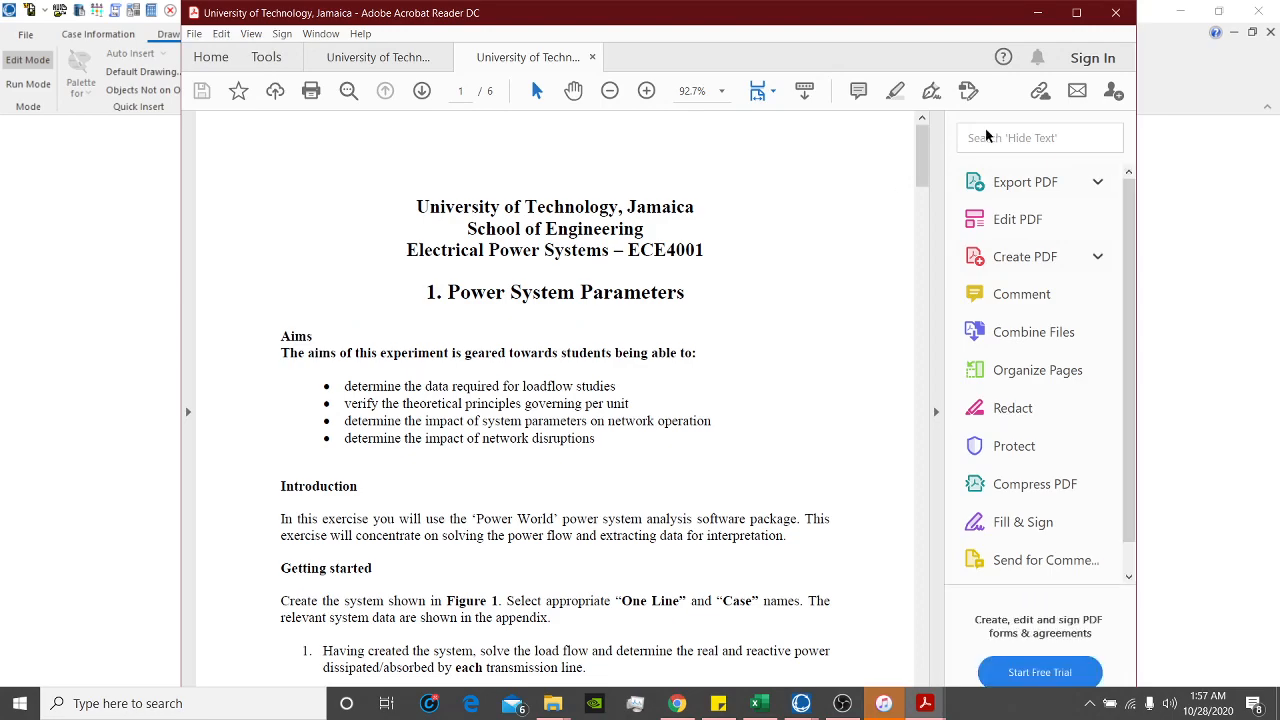
pyautogui.moveTo(921, 173); pyautogui.dragTo(962, 573)
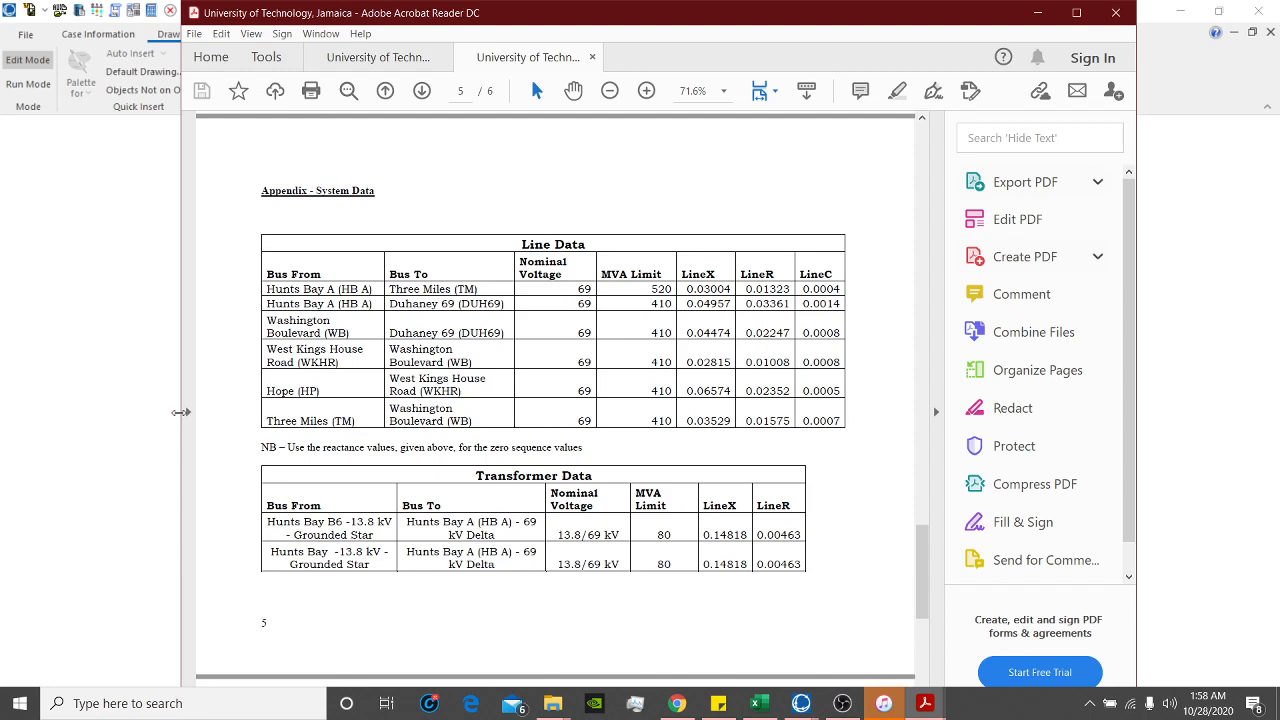
pyautogui.click(38, 423)
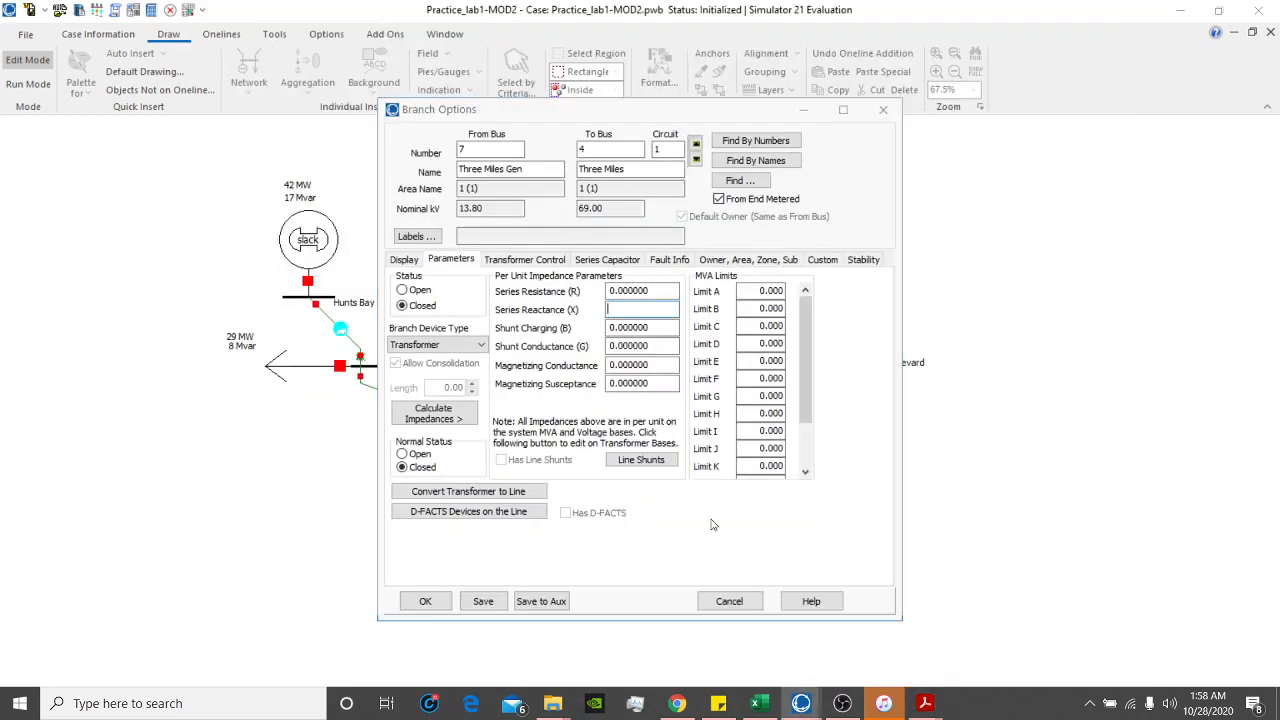
# Step: Set the new transformer's series resistance to 0.00463 and series reactance to 0.14818, and accept the branch options
pyautogui.doubleClick(657, 290)
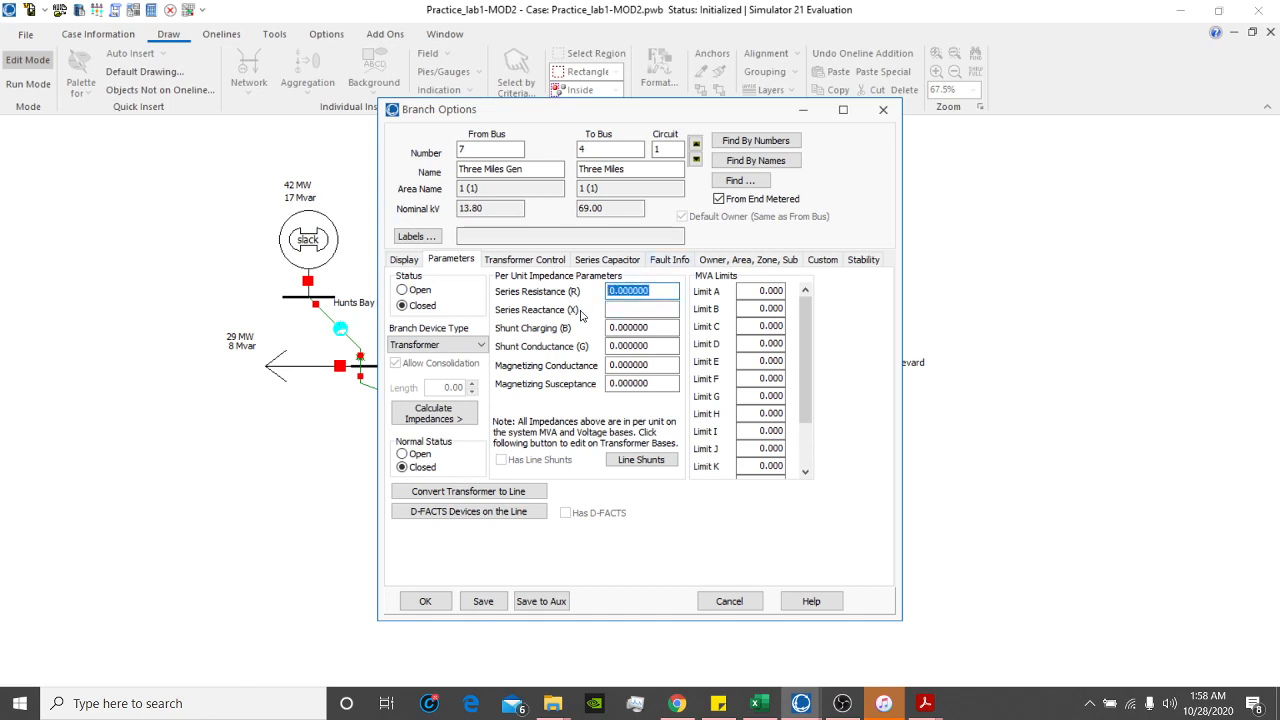
pyautogui.write('0.00463')
pyautogui.click(631, 309)
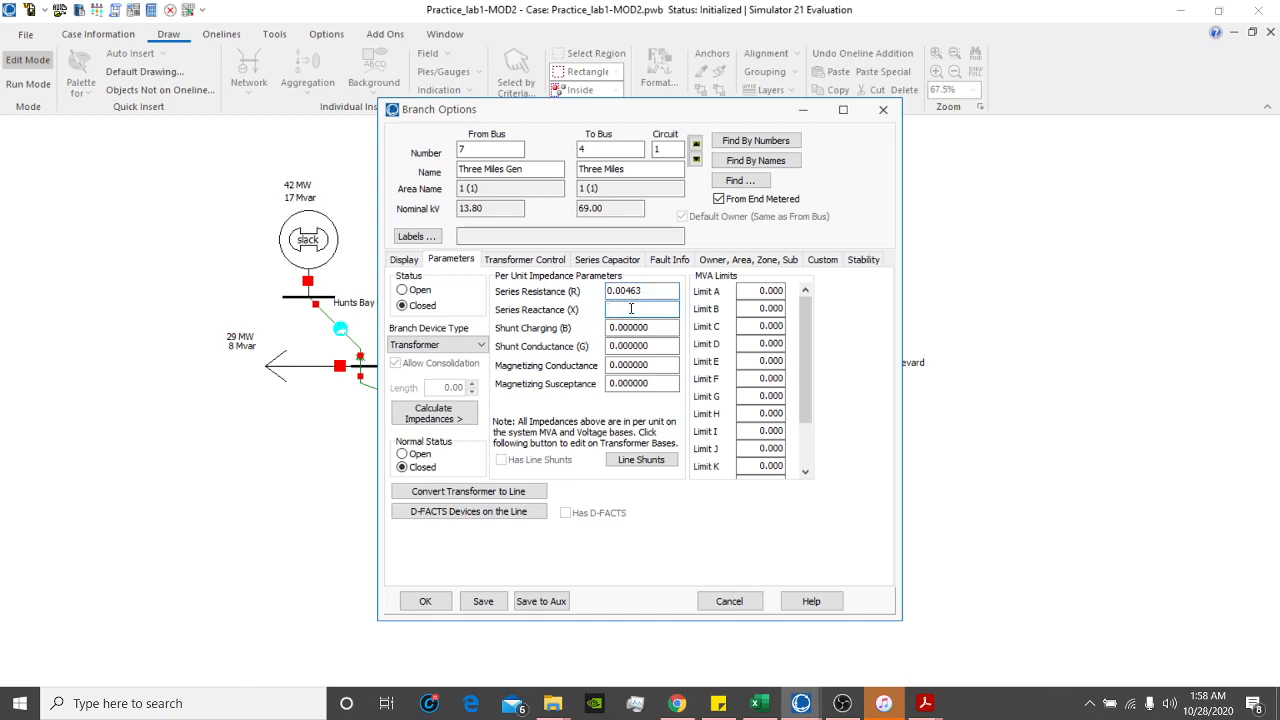
pyautogui.write('0.14818')
pyautogui.click(780, 291)
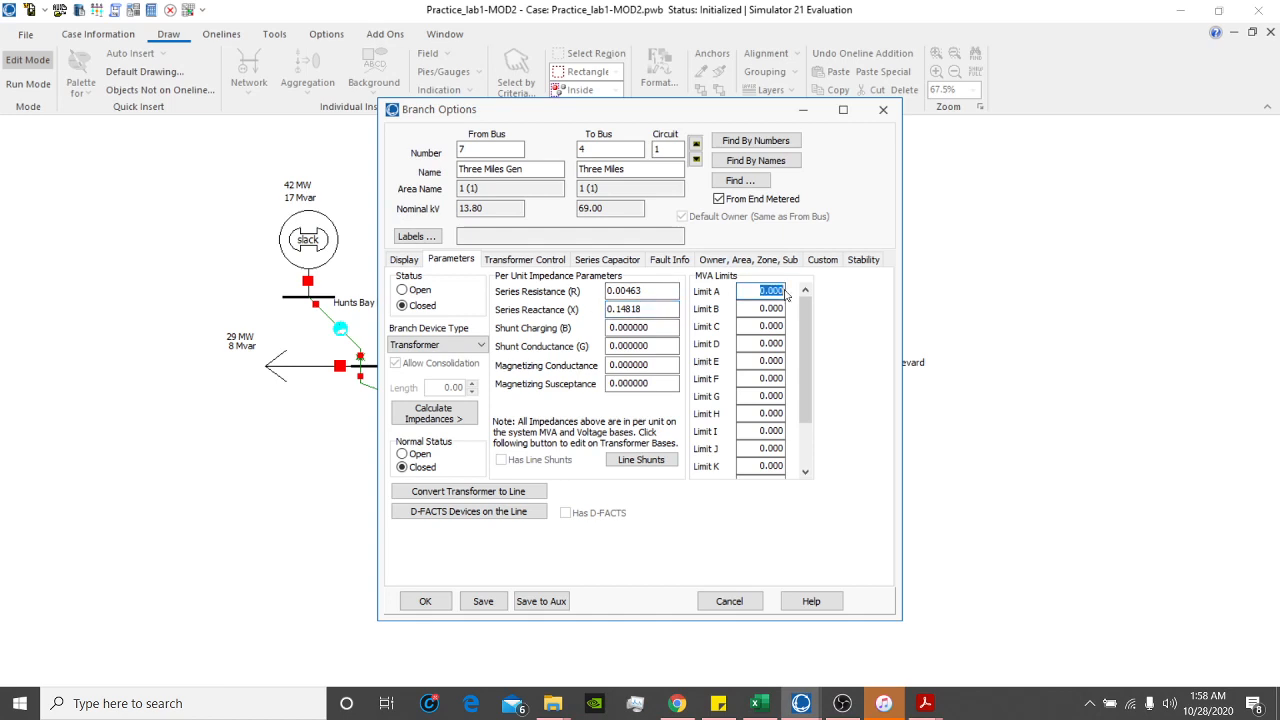
pyautogui.click(425, 601)
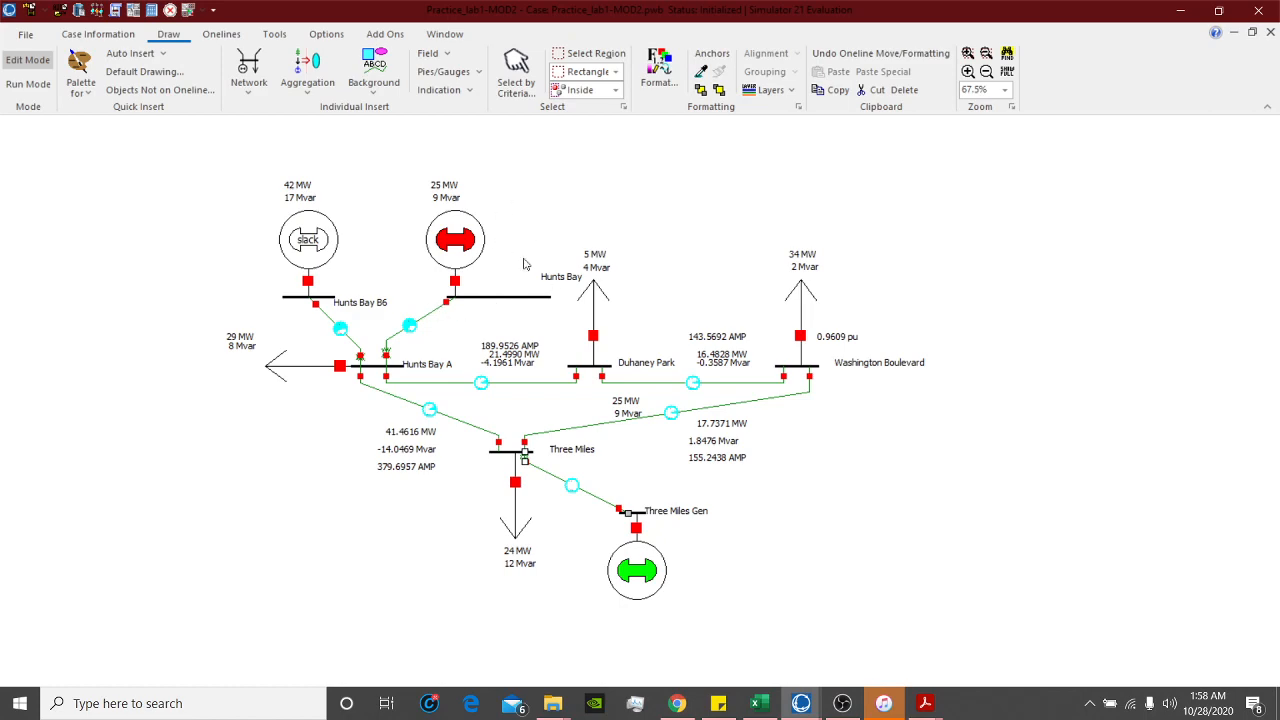
# Step: Set MVA Limit A of the transformer between Hunts Bay and Hunts Bay A to 50
pyautogui.click(434, 318)
pyautogui.doubleClick(434, 318)
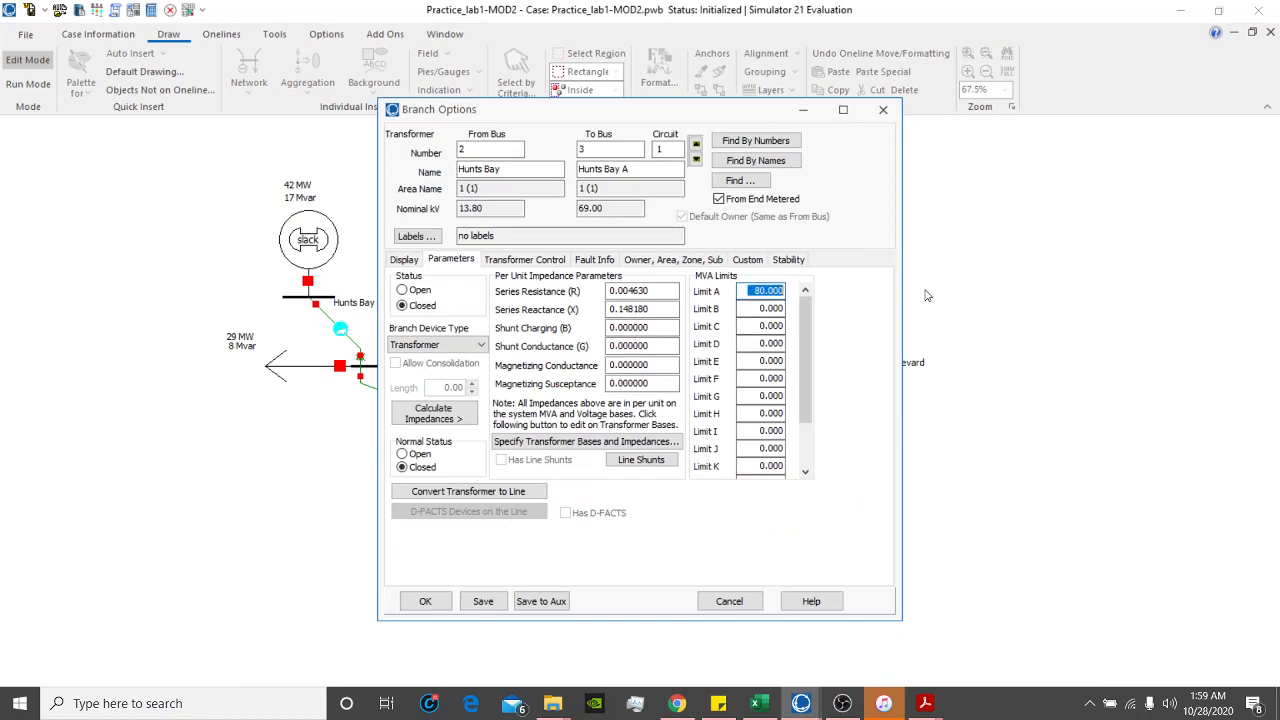
pyautogui.write('50')
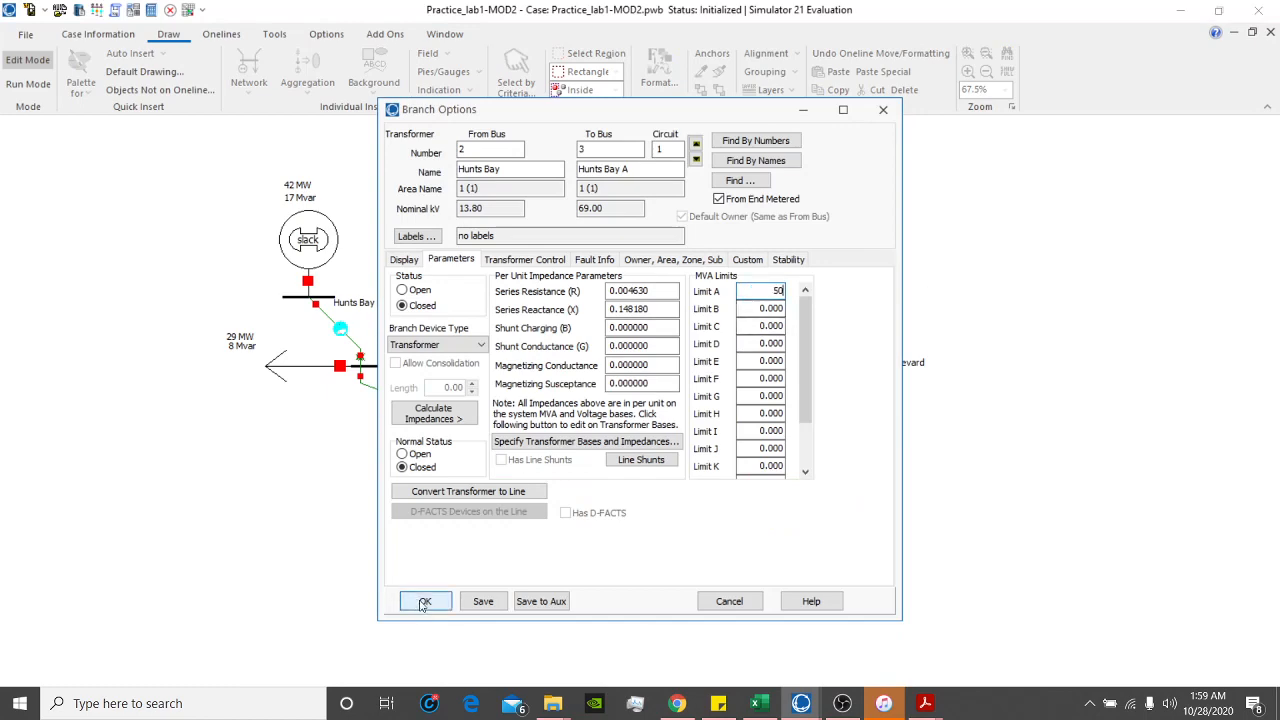
pyautogui.click(423, 603)
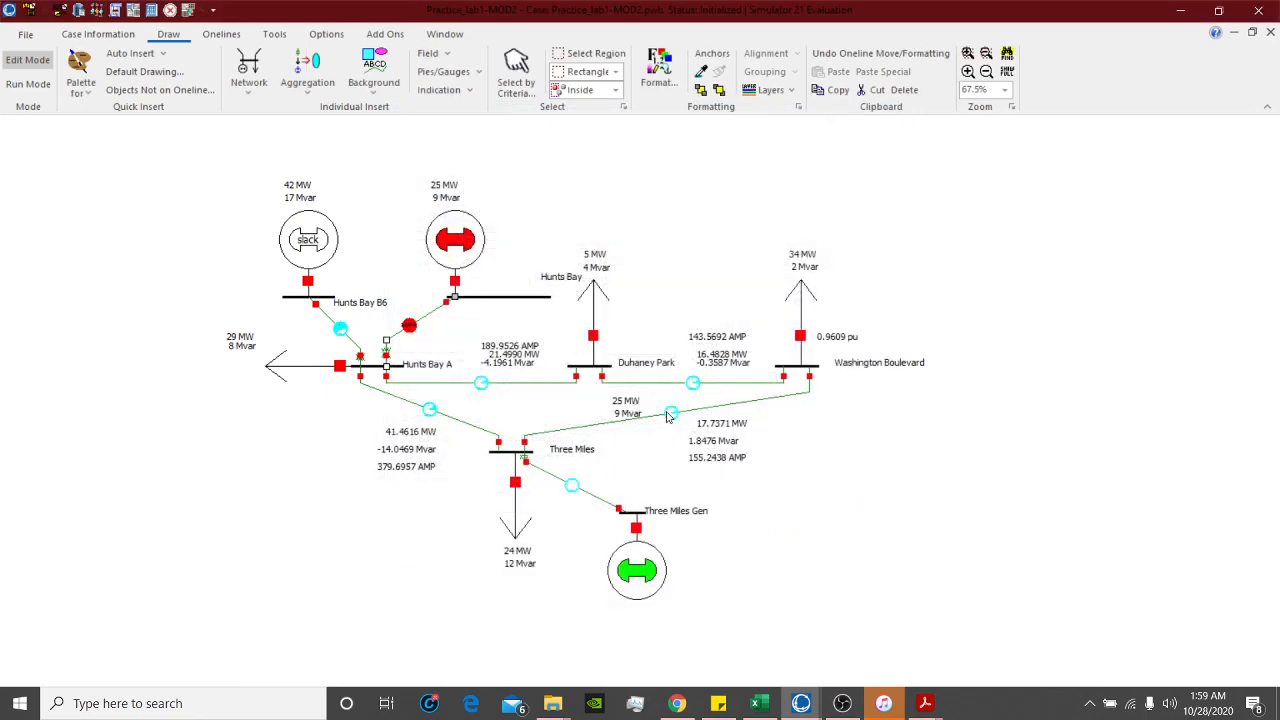
# Step: Set MVA Limit A of the transformer between Three Miles Gen and Three Miles to 50
pyautogui.doubleClick(606, 506)
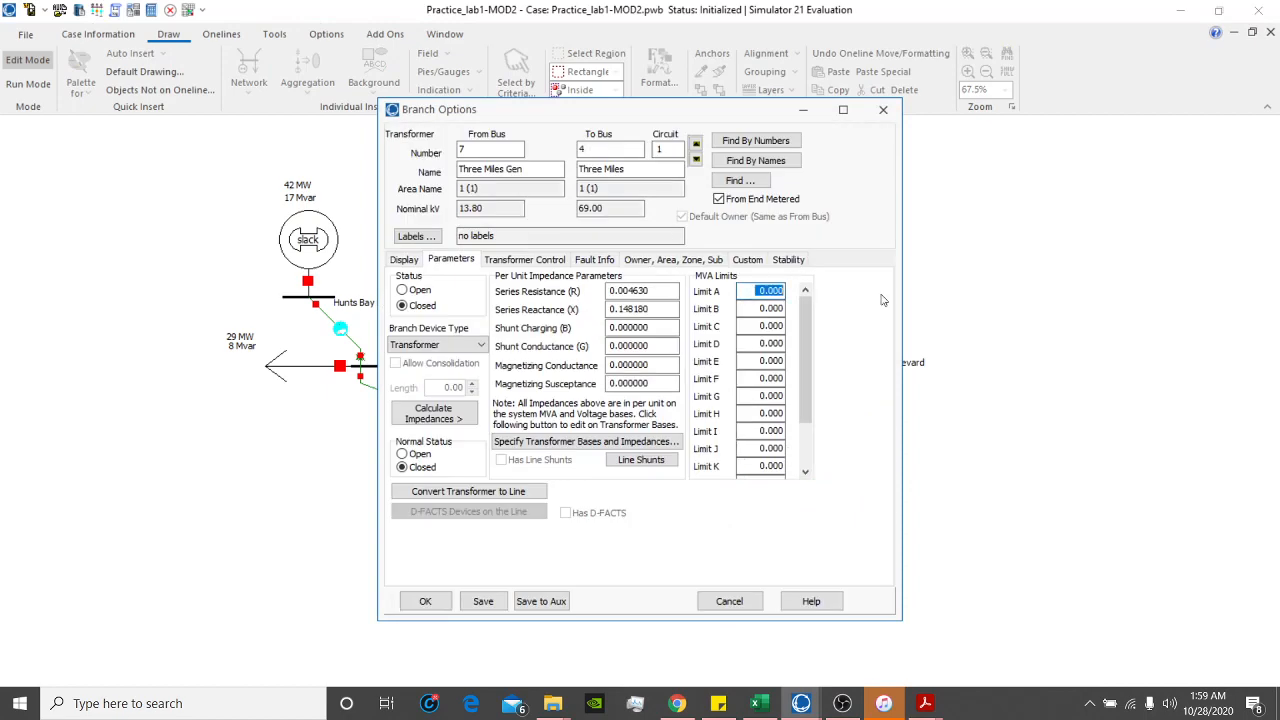
pyautogui.write('50')
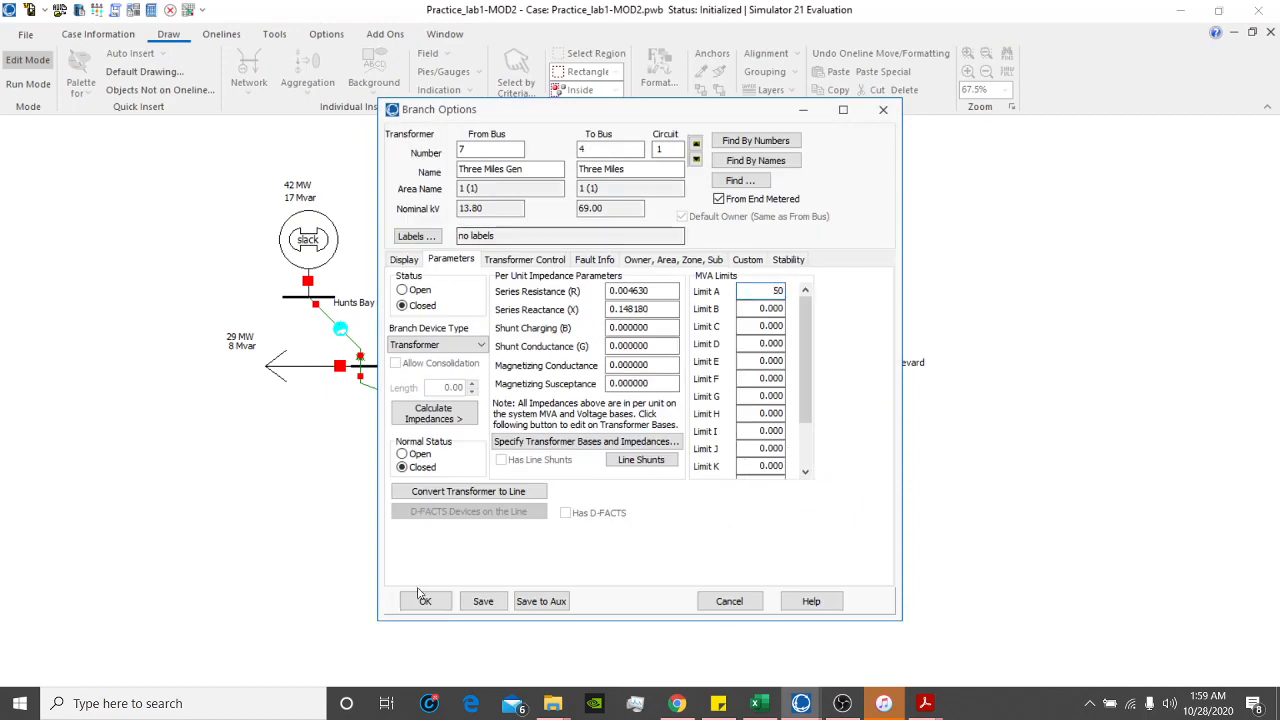
pyautogui.click(424, 599)
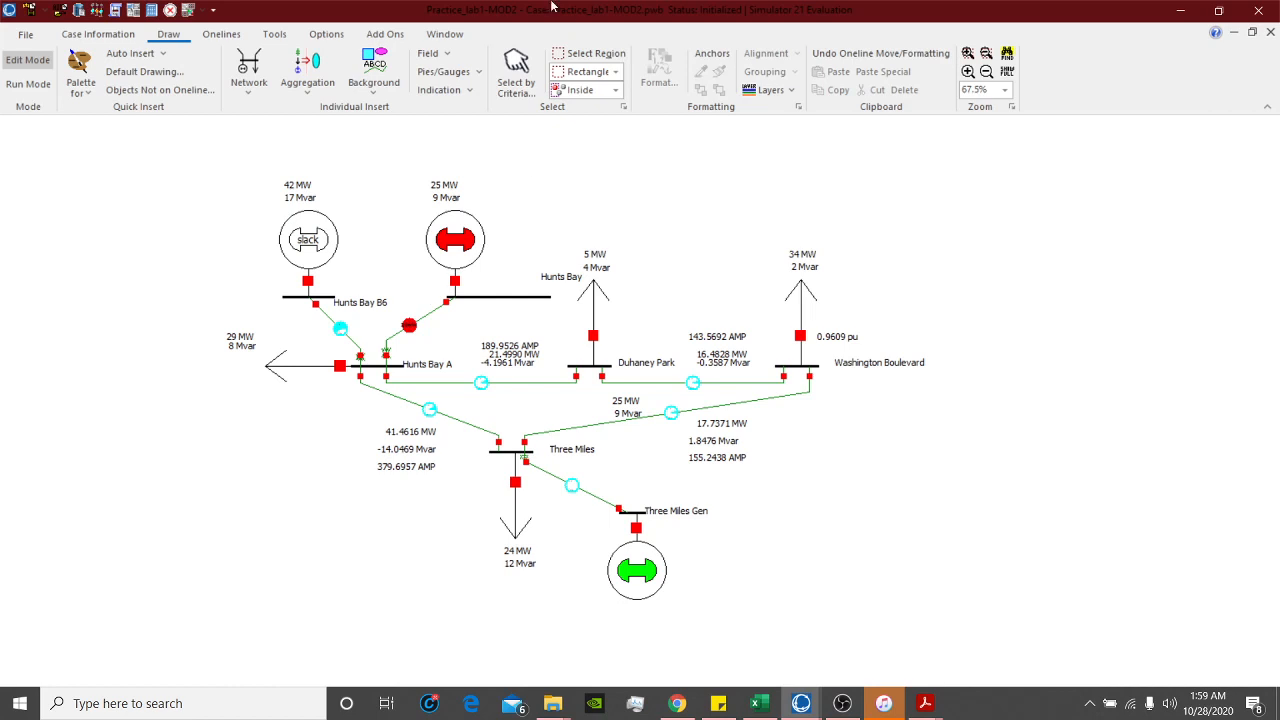
# Step: Change the MW control of area 1 to Participation Factor Control in the area information dialog and save it
pyautogui.rightClick(116, 335)
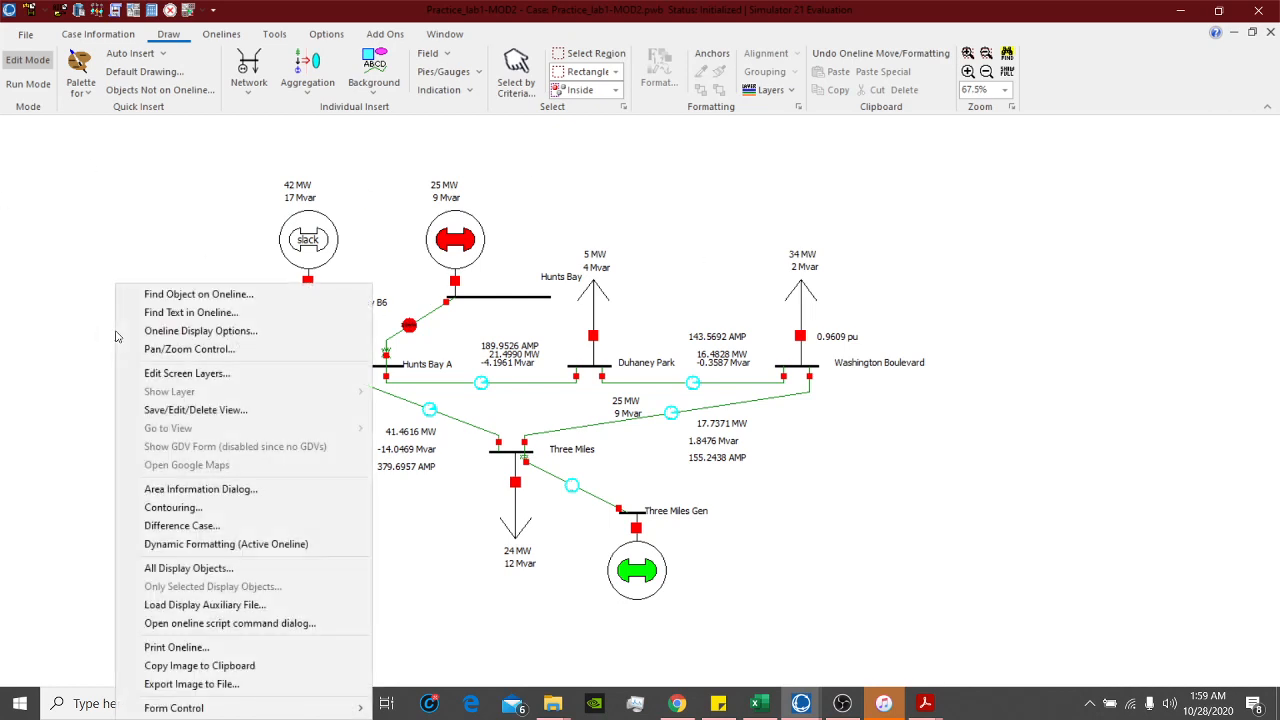
pyautogui.click(206, 488)
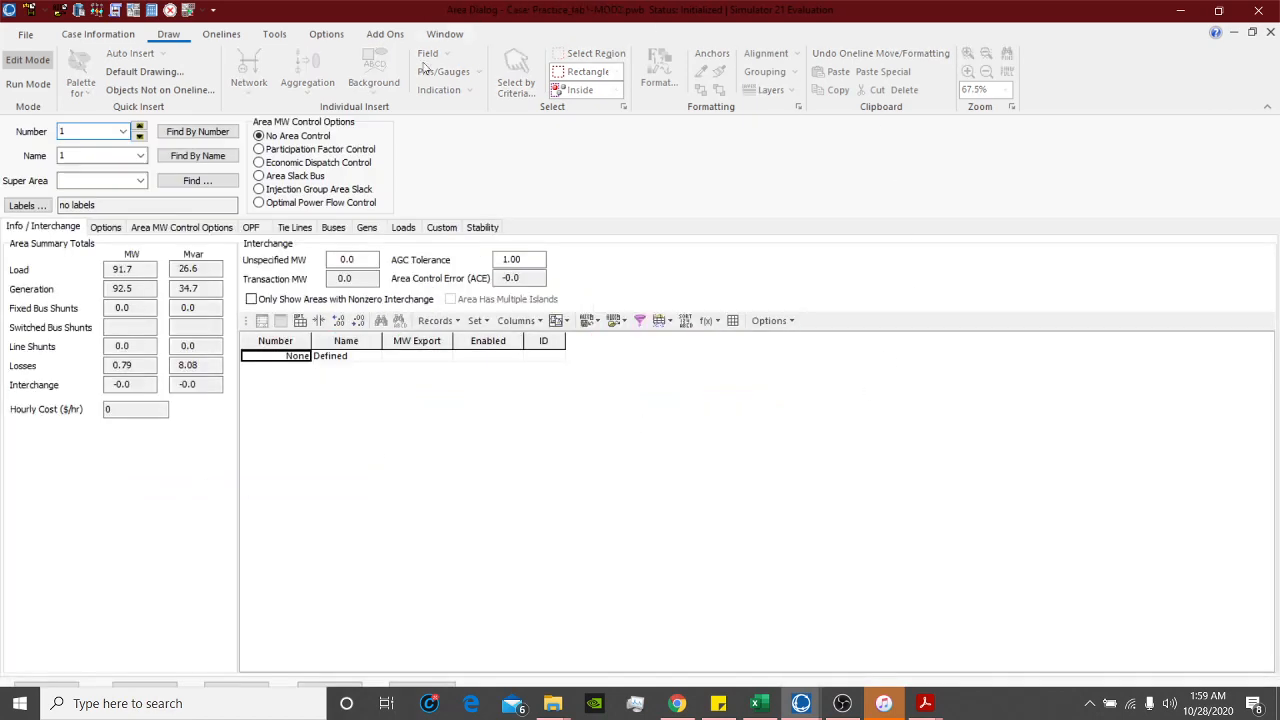
pyautogui.click(274, 151)
pyautogui.click(18, 703)
pyautogui.click(18, 703)
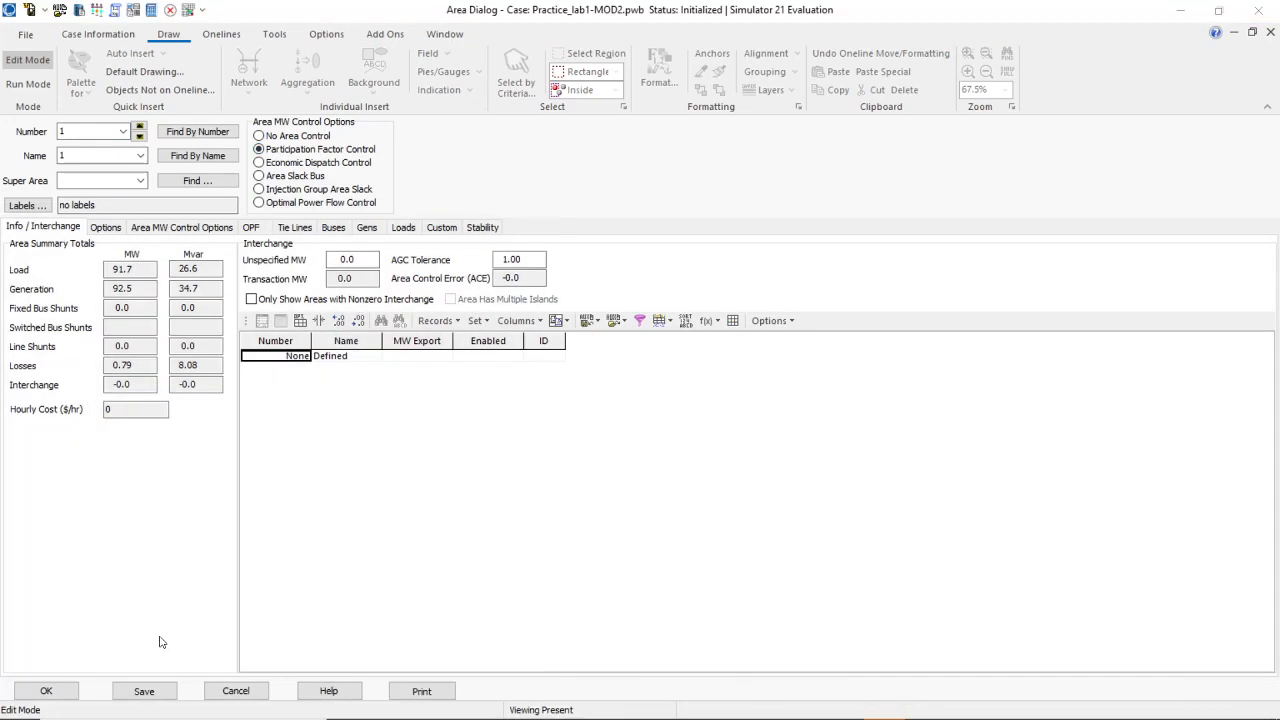
pyautogui.click(146, 690)
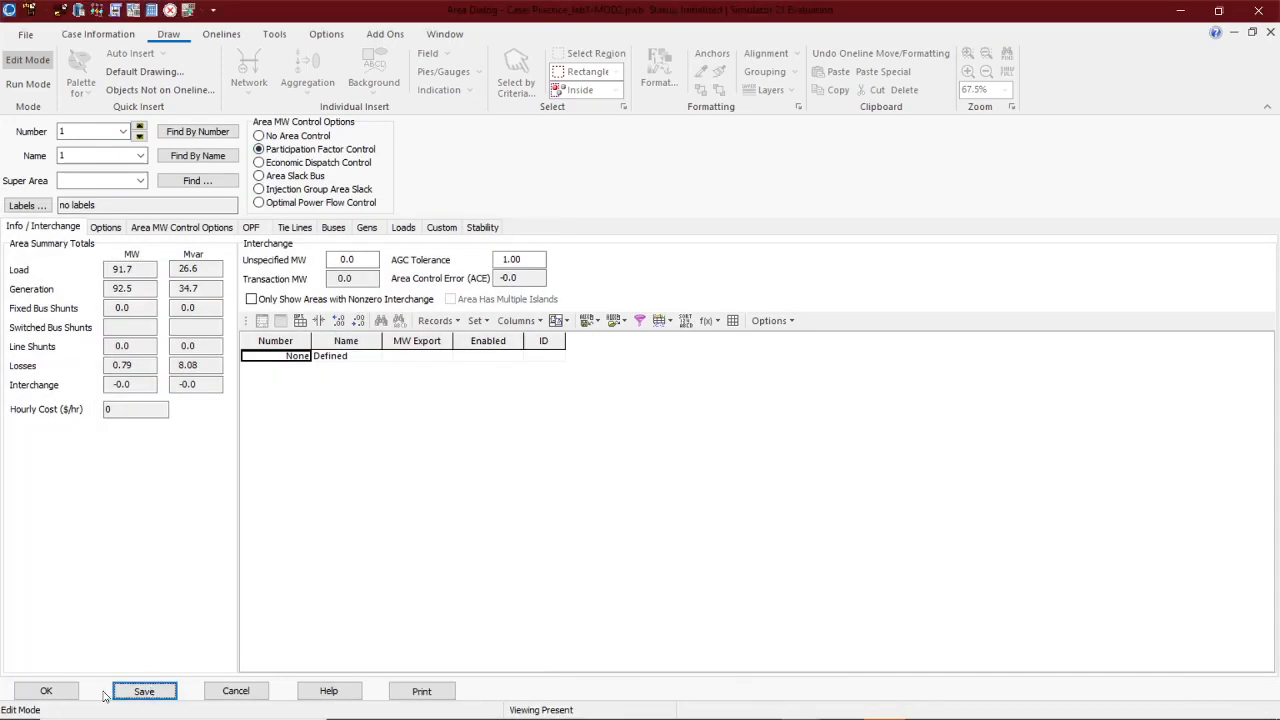
pyautogui.click(52, 692)
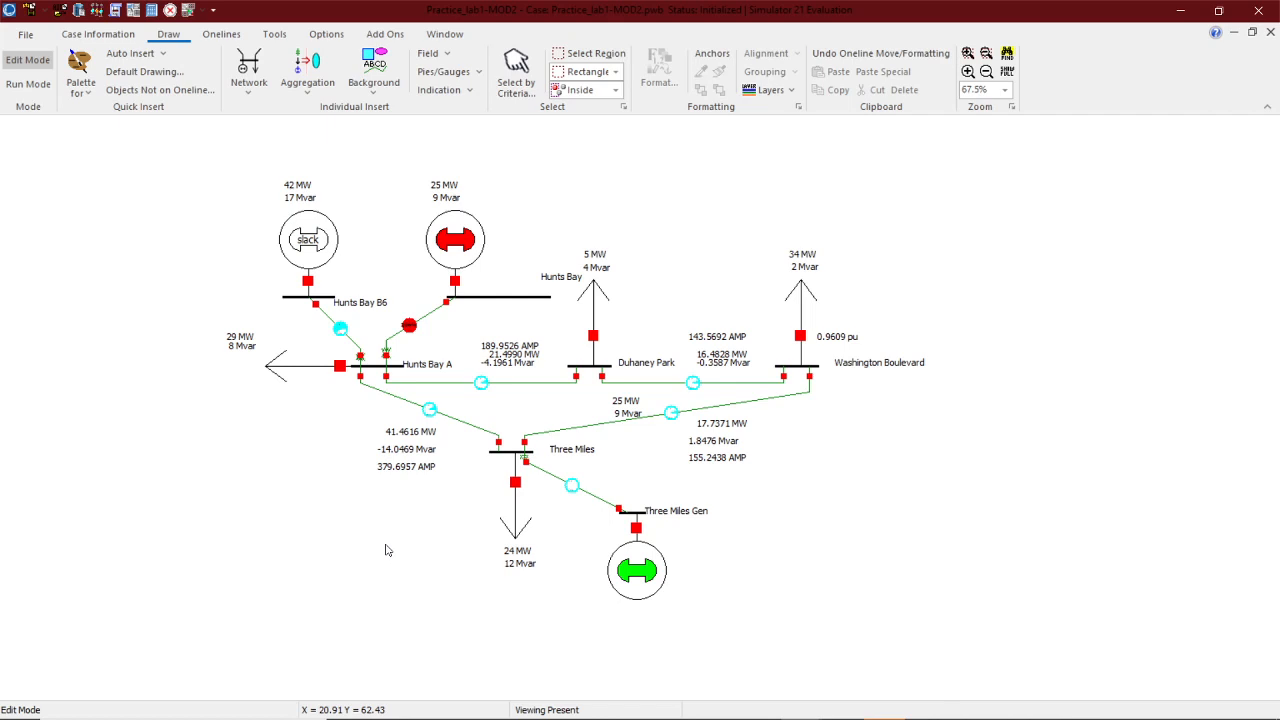
# Step: Open the Hunts Bay B6 generator's power and voltage control settings and consult Table #1: Generator Information in the Power Flow Analysis PDF
pyautogui.click(316, 259)
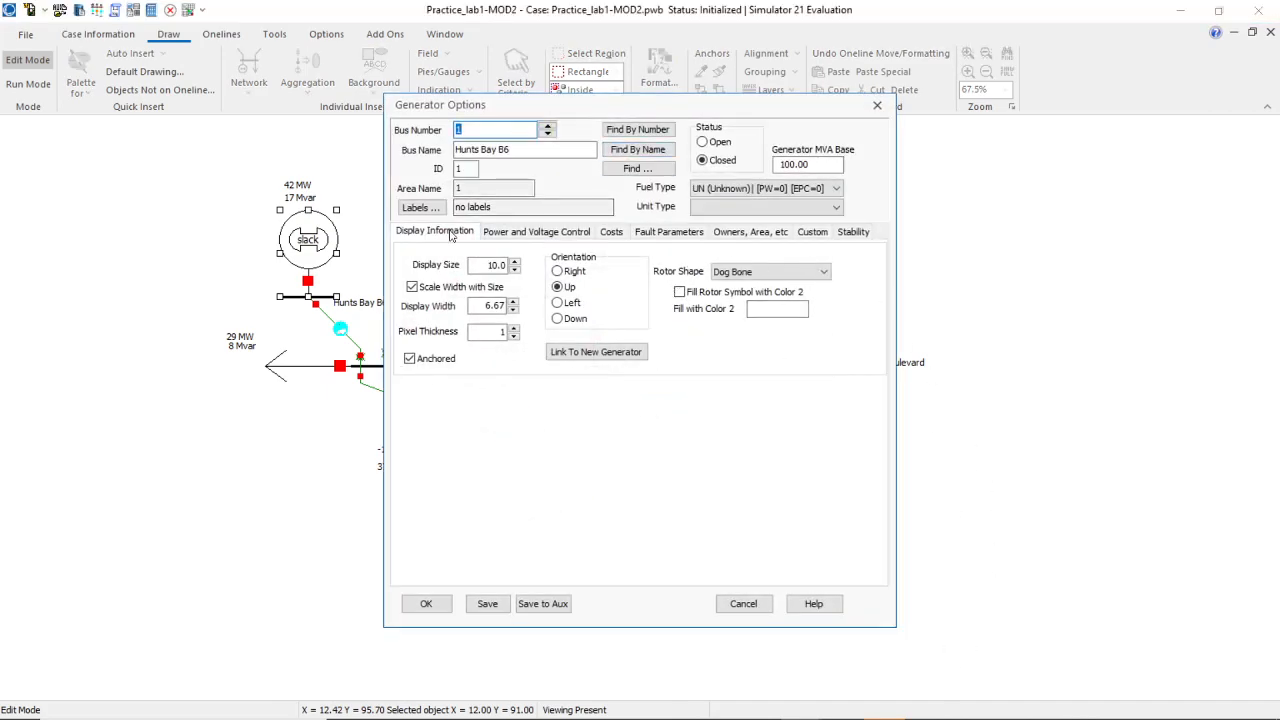
pyautogui.click(541, 232)
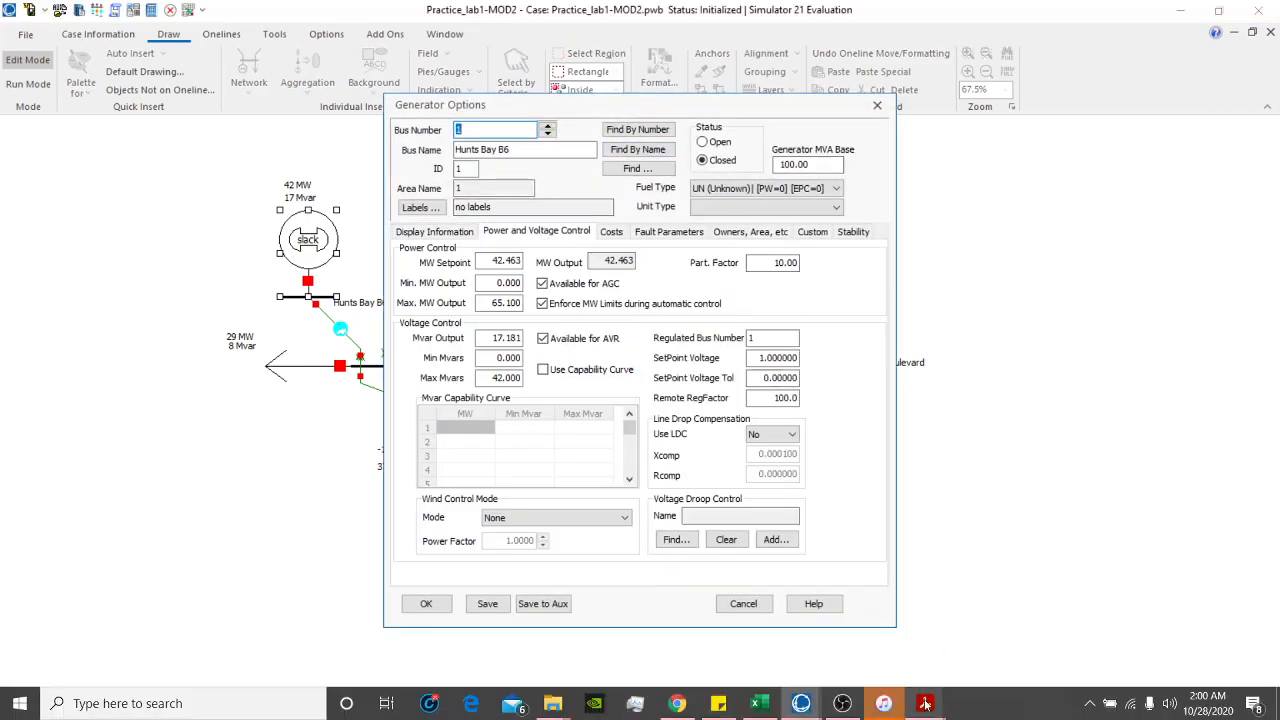
pyautogui.moveTo(925, 705)
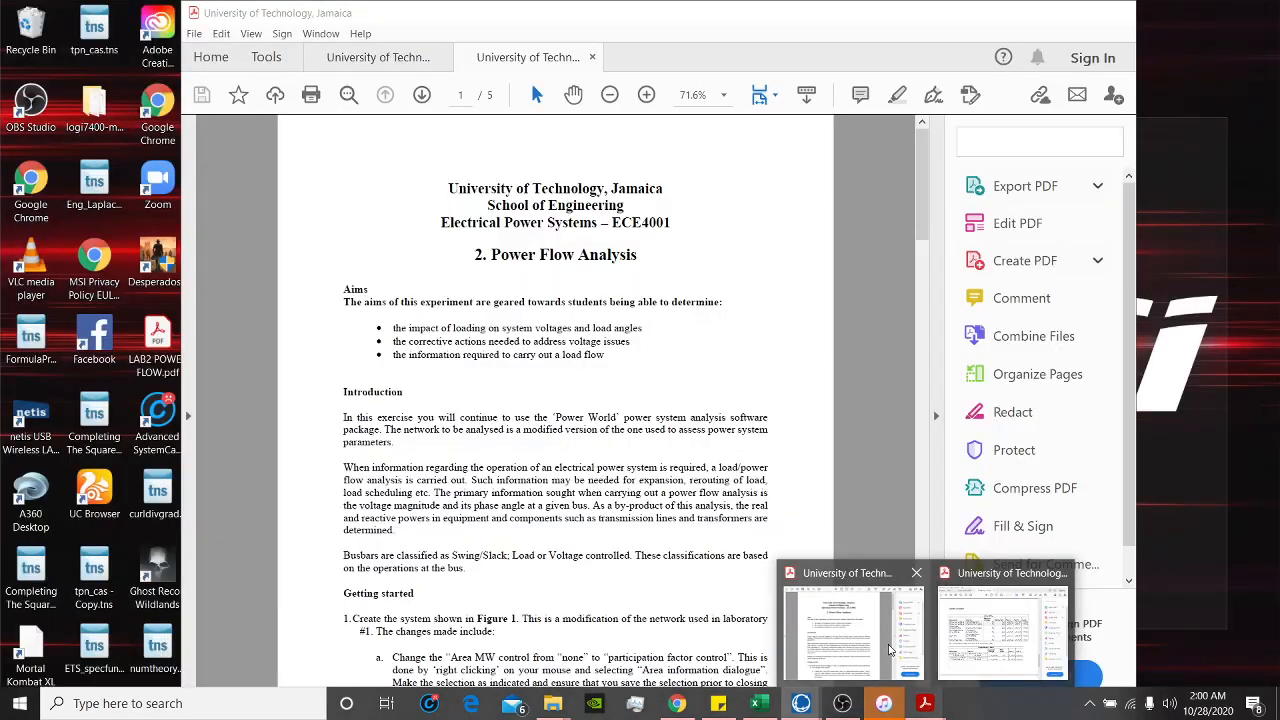
pyautogui.click(825, 601)
pyautogui.scroll(-7, 771, 460)
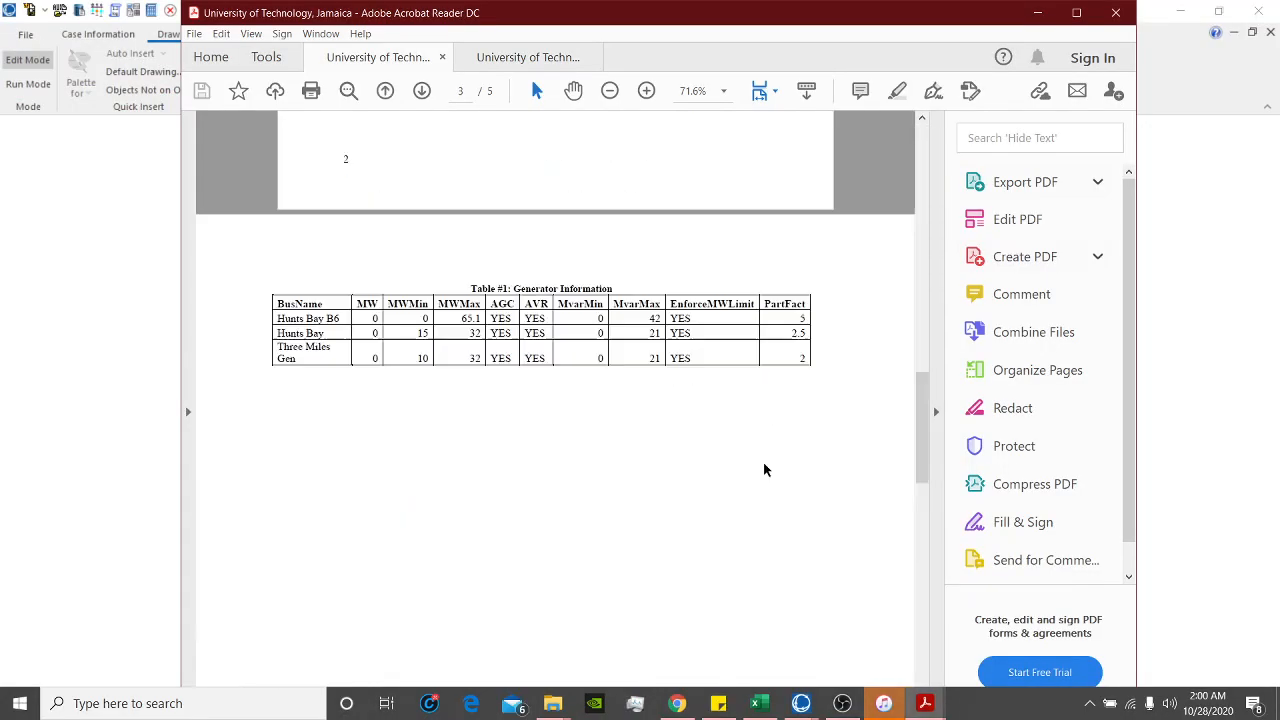
pyautogui.scroll(1, 766, 469)
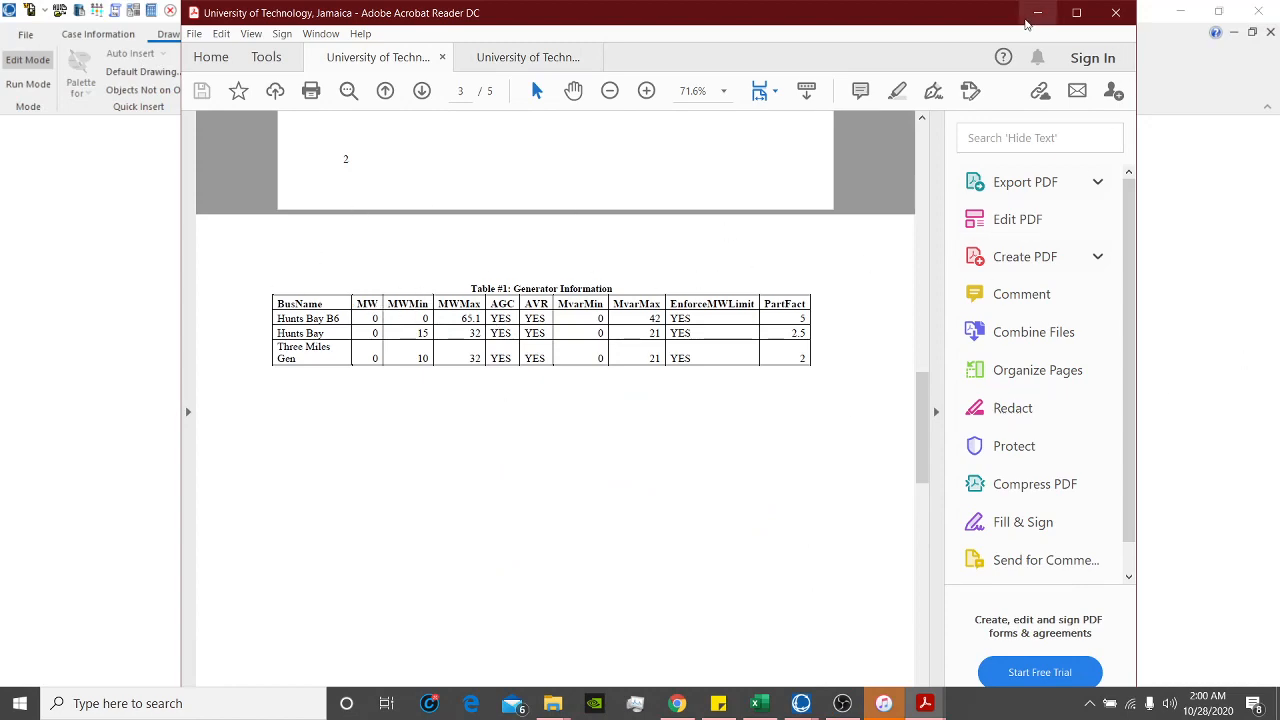
pyautogui.click(1037, 12)
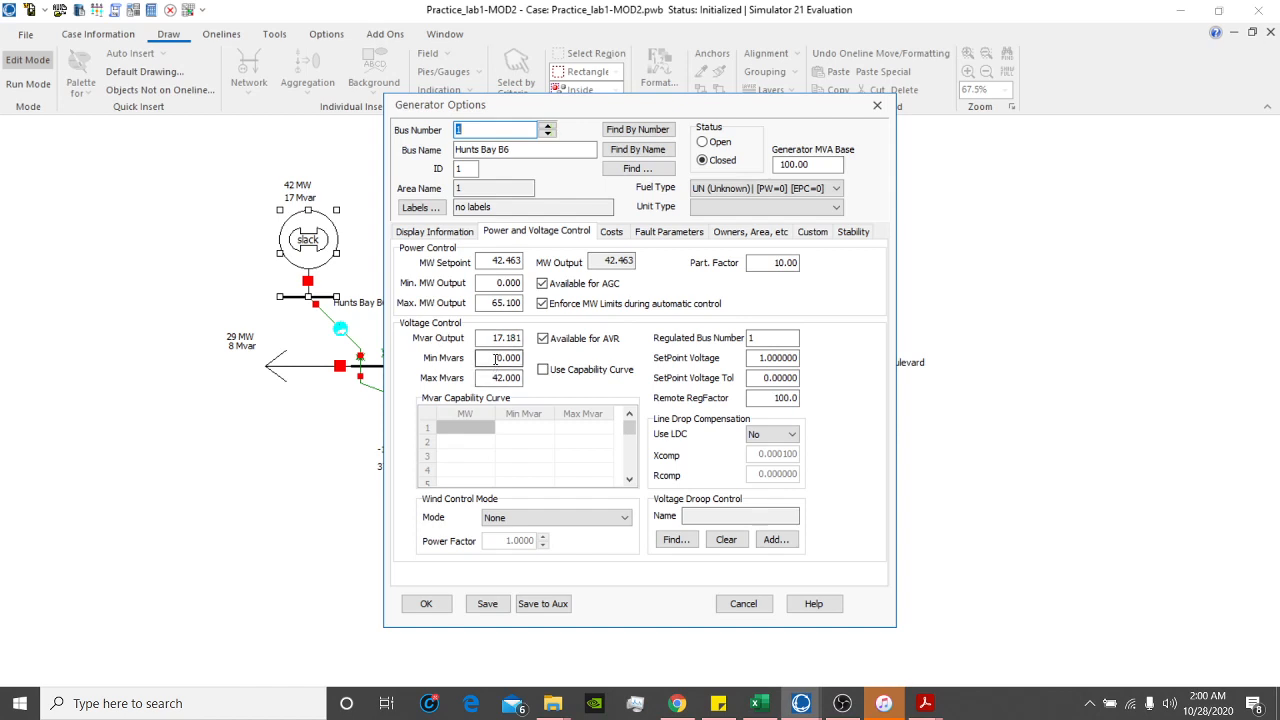
# Step: Set the Hunts Bay B6 generator's participation factor to 5, MW setpoint to 48 and Mvar output to 10, and accept the changes
pyautogui.moveTo(762, 260); pyautogui.dragTo(843, 257)
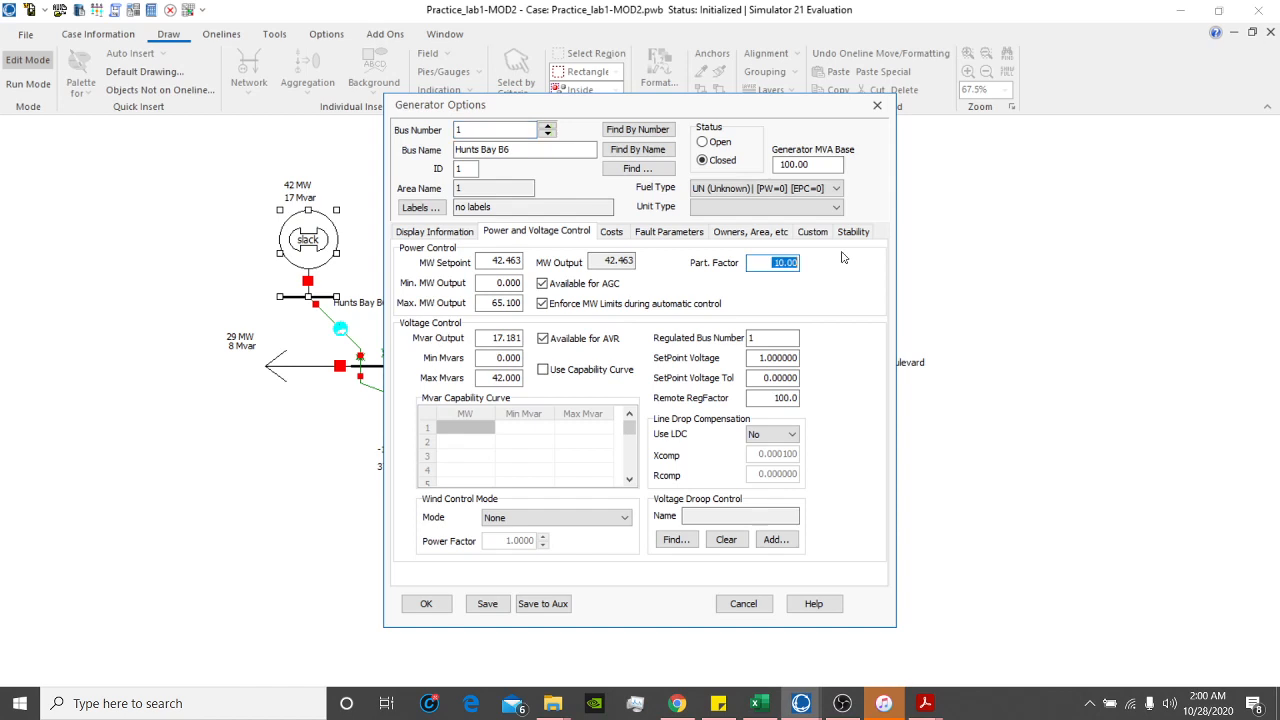
pyautogui.write('5')
pyautogui.doubleClick(494, 261)
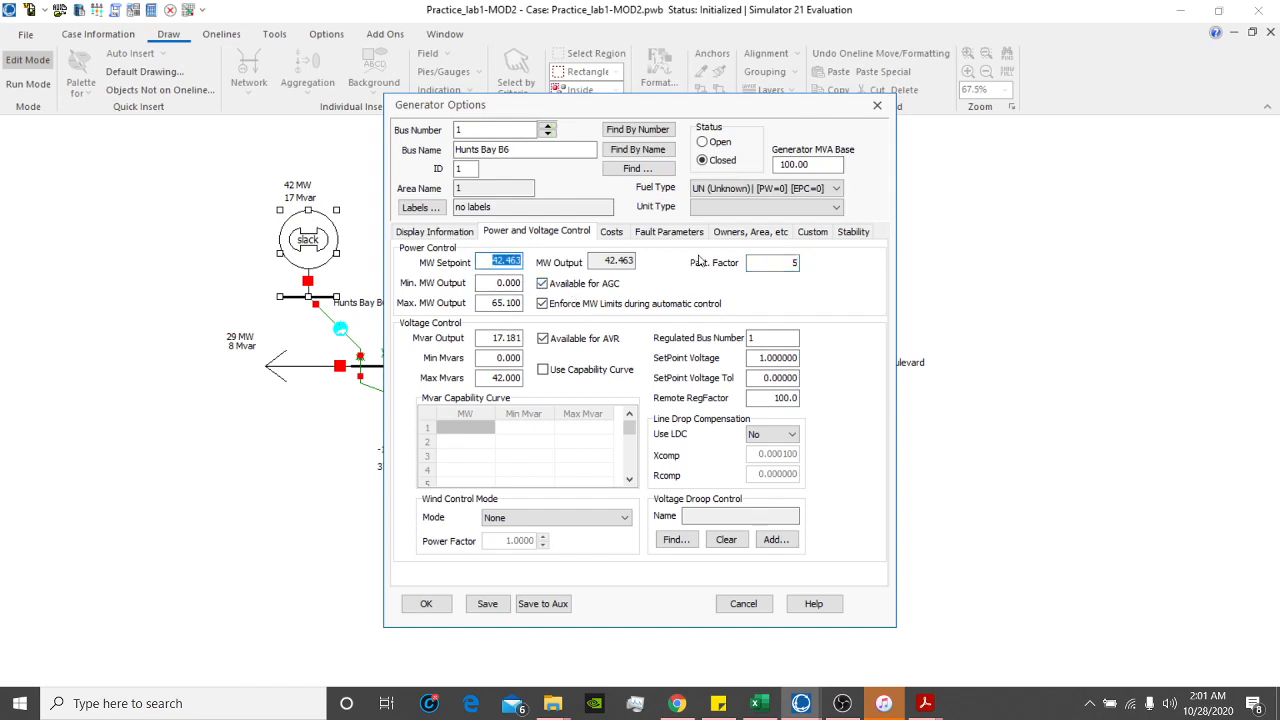
pyautogui.write('48')
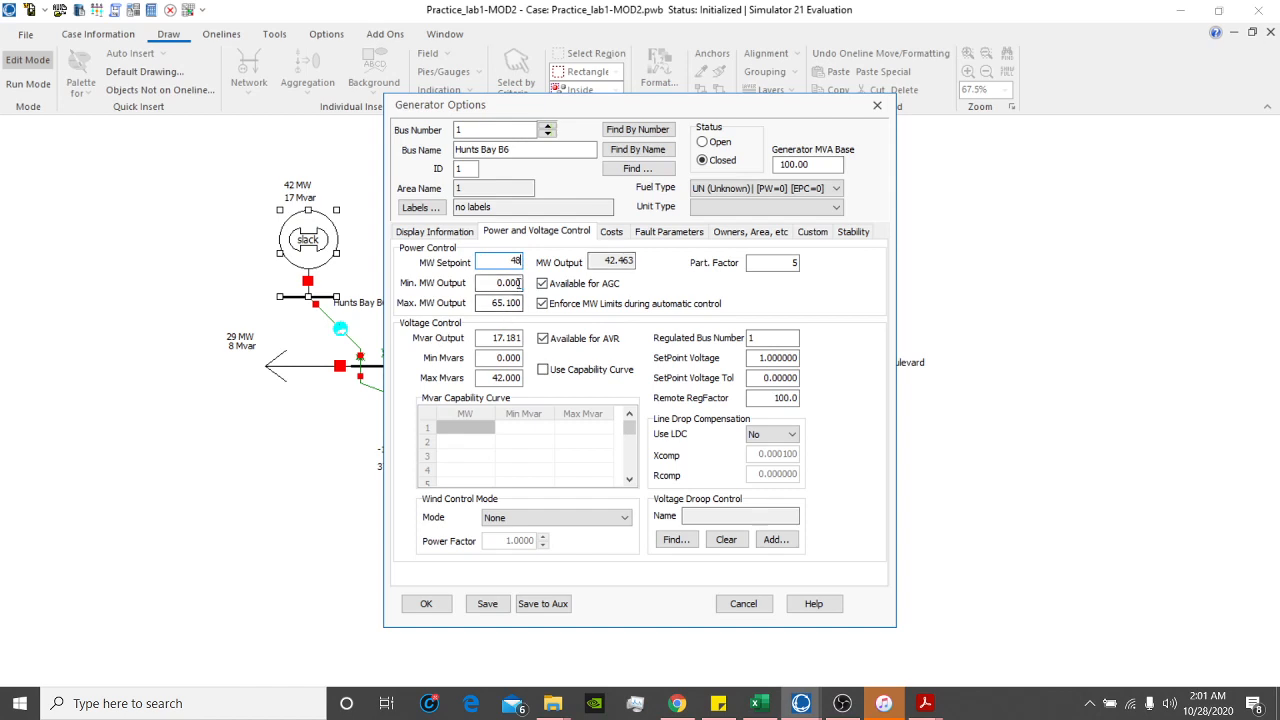
pyautogui.press('Tab')
pyautogui.press('Tab')
pyautogui.press('Tab')
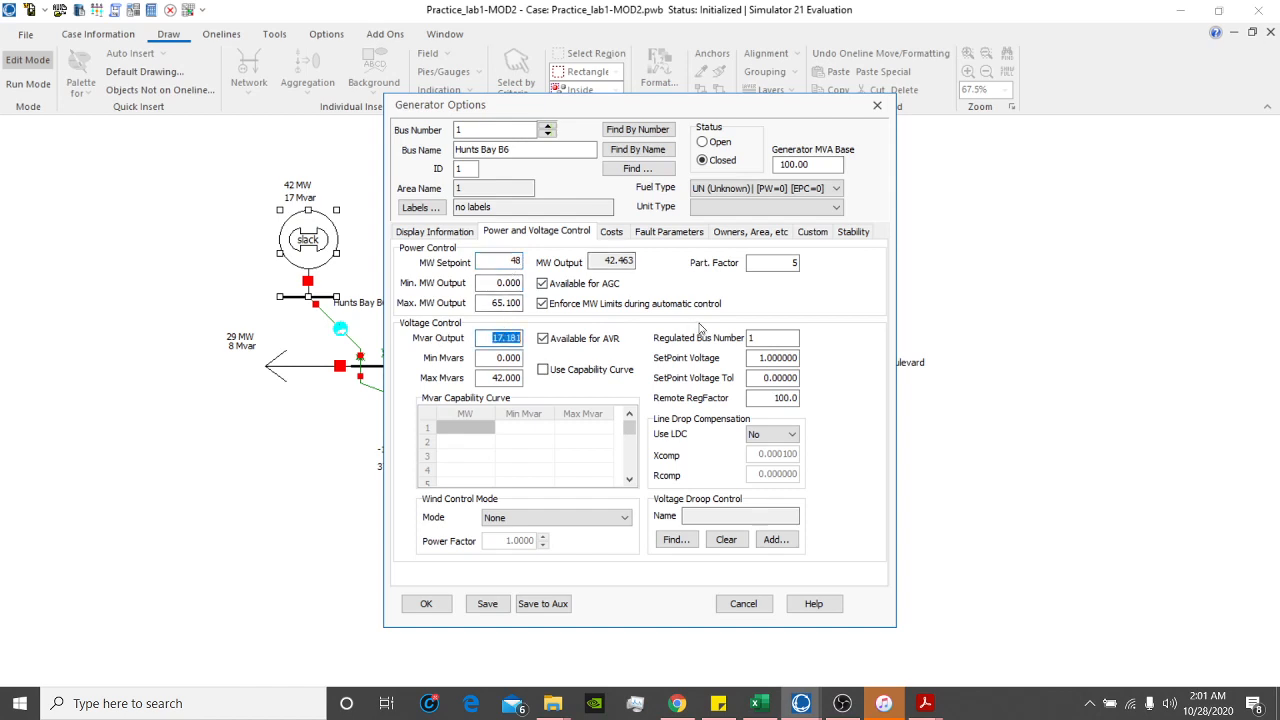
pyautogui.write('10')
pyautogui.click(432, 605)
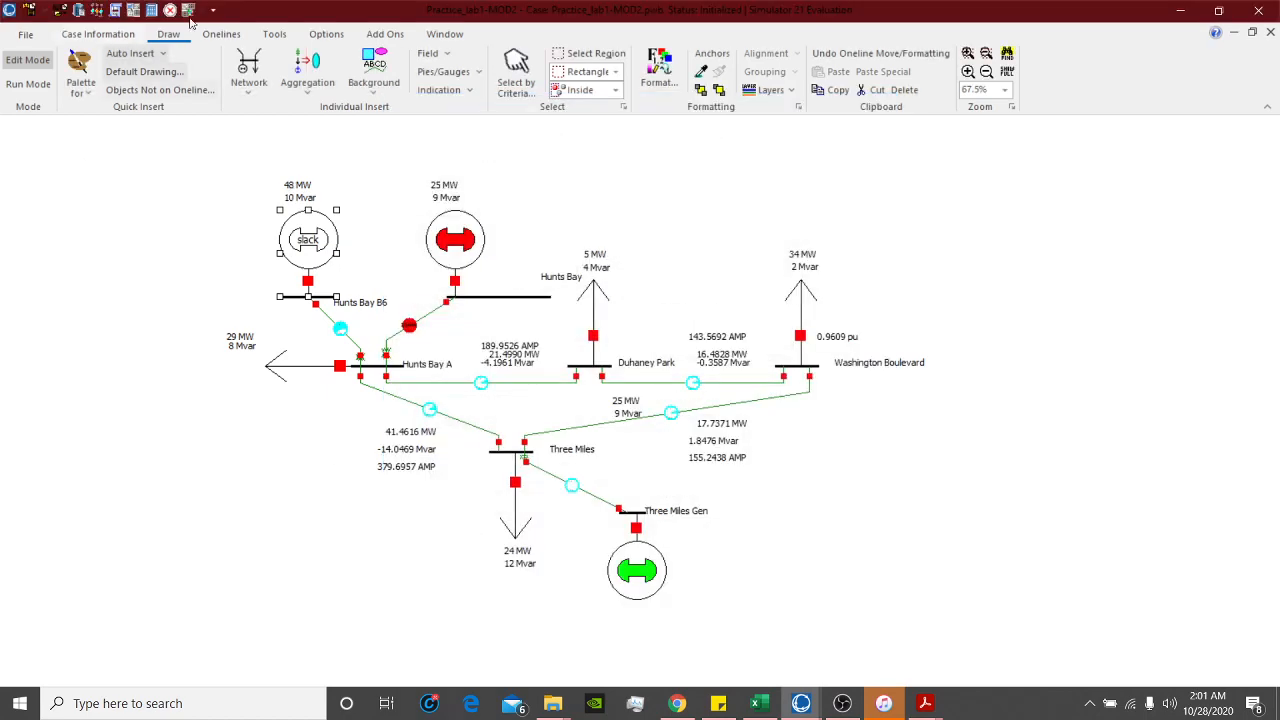
# Step: Set the Hunts Bay generator's minimum MW output to 15 and participation factor to 2.5
pyautogui.click(452, 222)
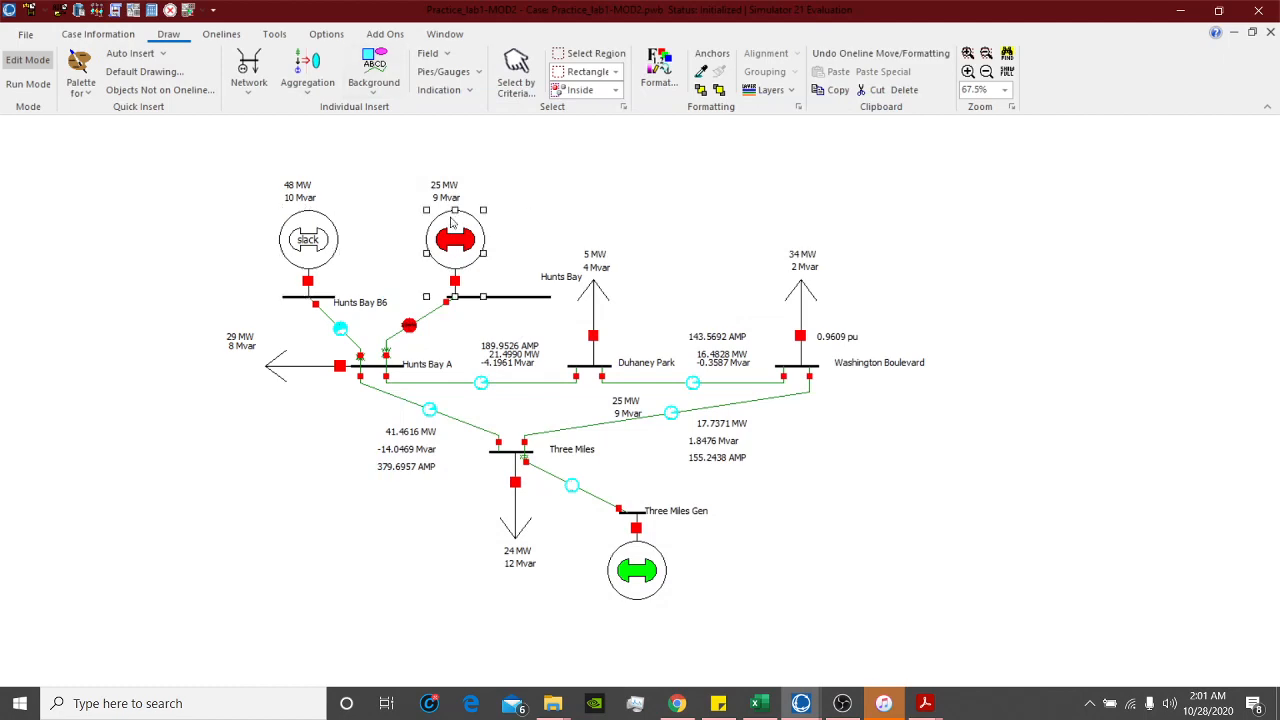
pyautogui.doubleClick(452, 222)
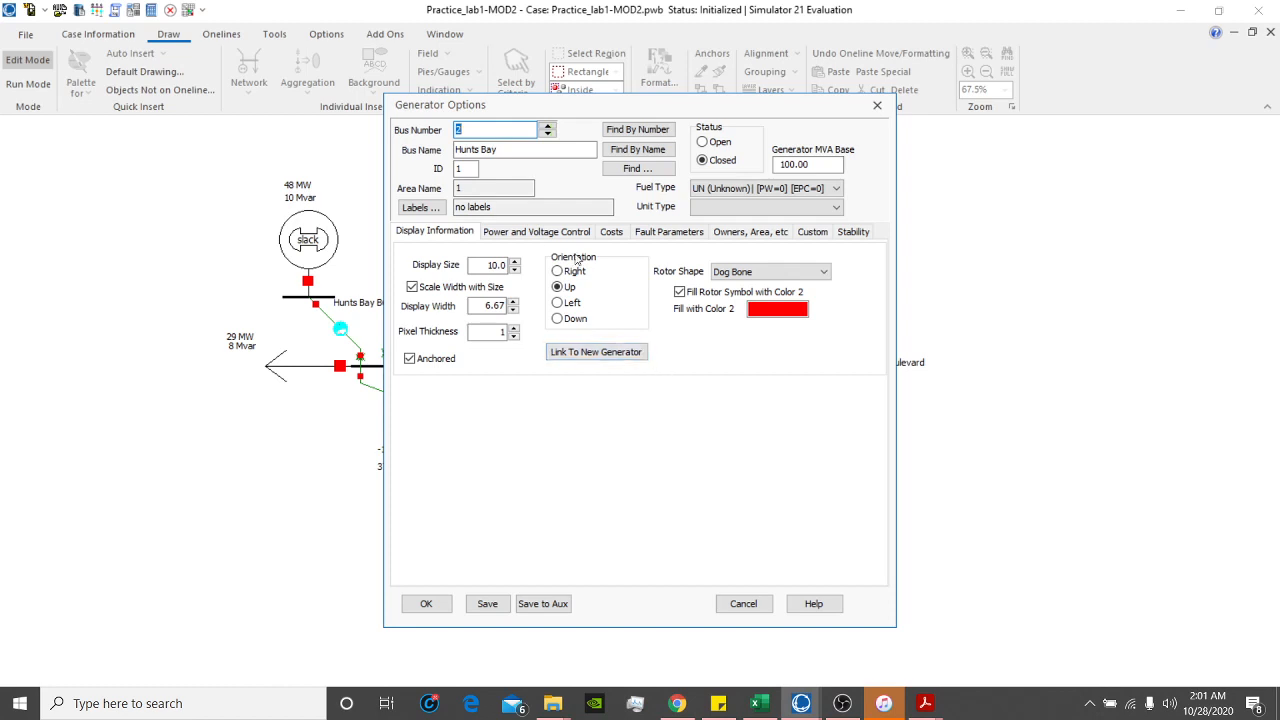
pyautogui.click(540, 232)
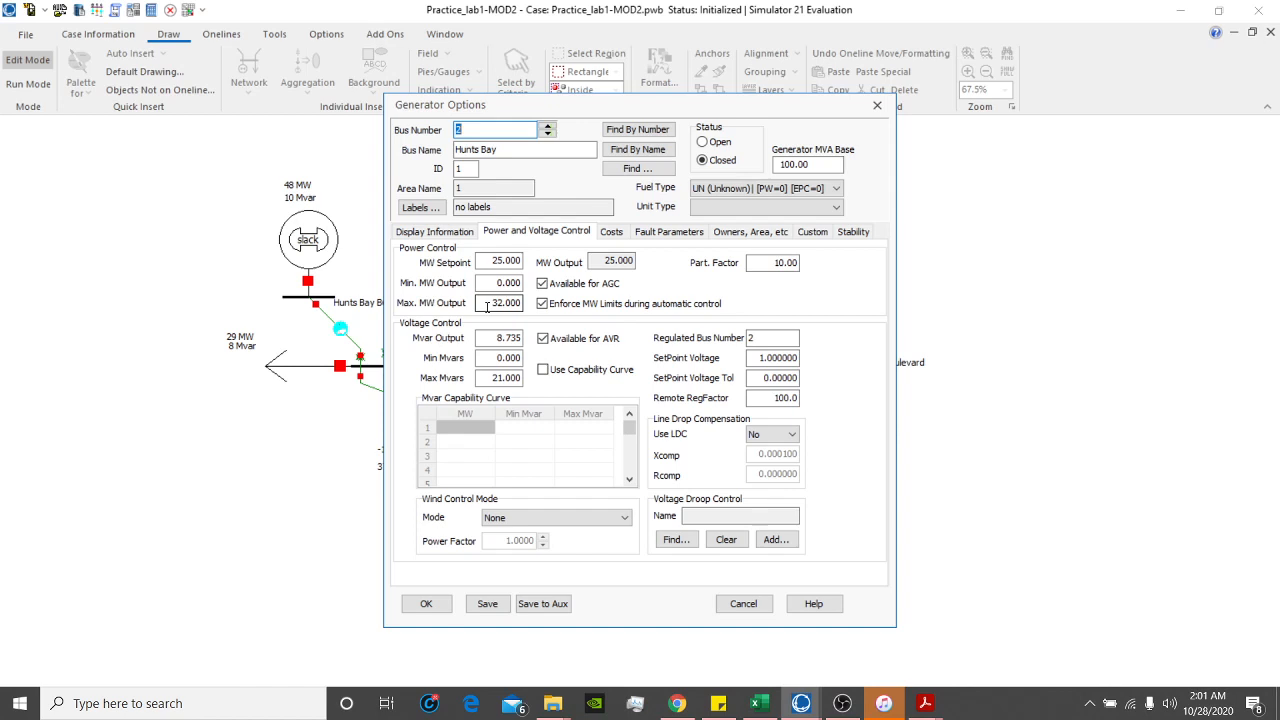
pyautogui.click(497, 283)
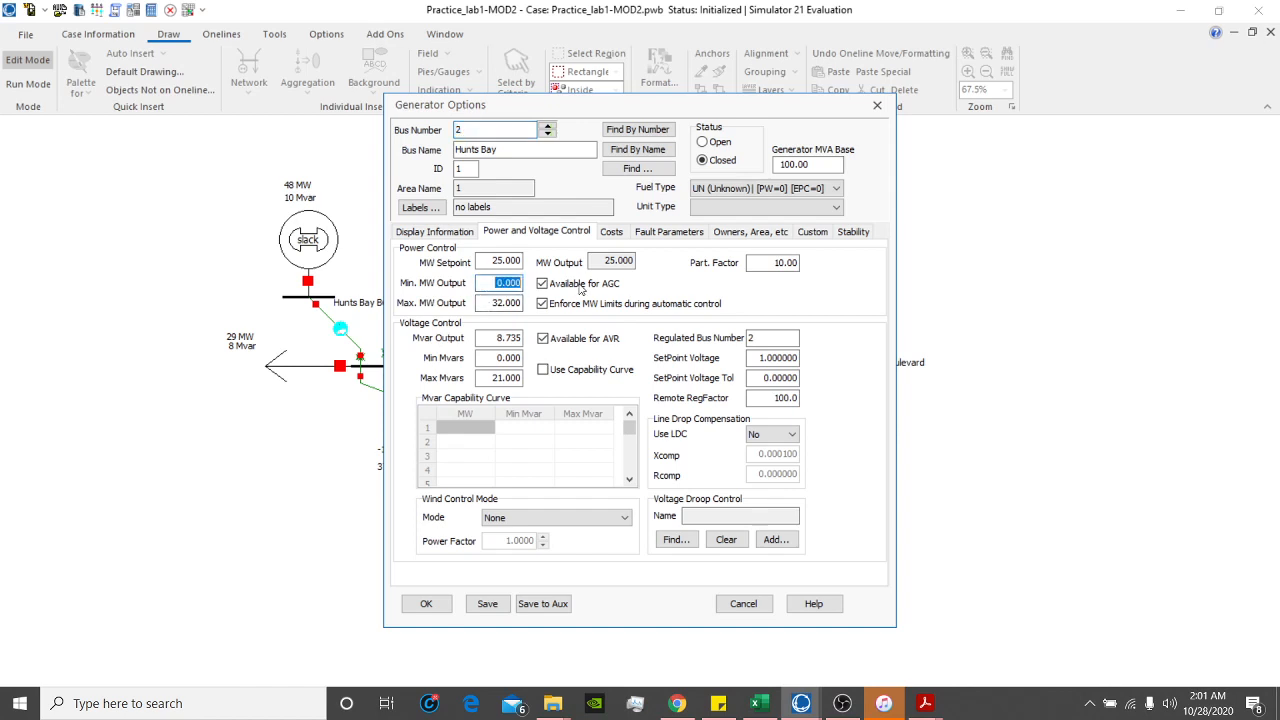
pyautogui.write('15')
pyautogui.doubleClick(498, 338)
pyautogui.click(494, 358)
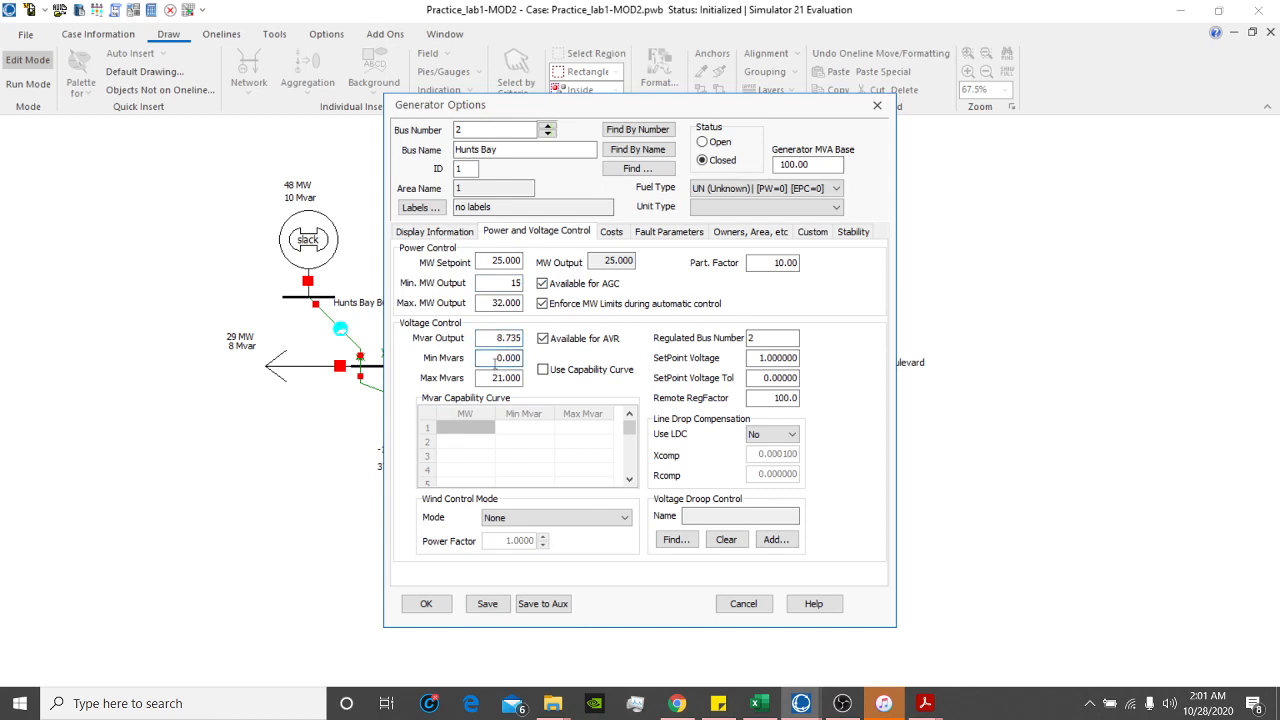
pyautogui.click(494, 378)
pyautogui.doubleClick(770, 262)
pyautogui.write('2.5')
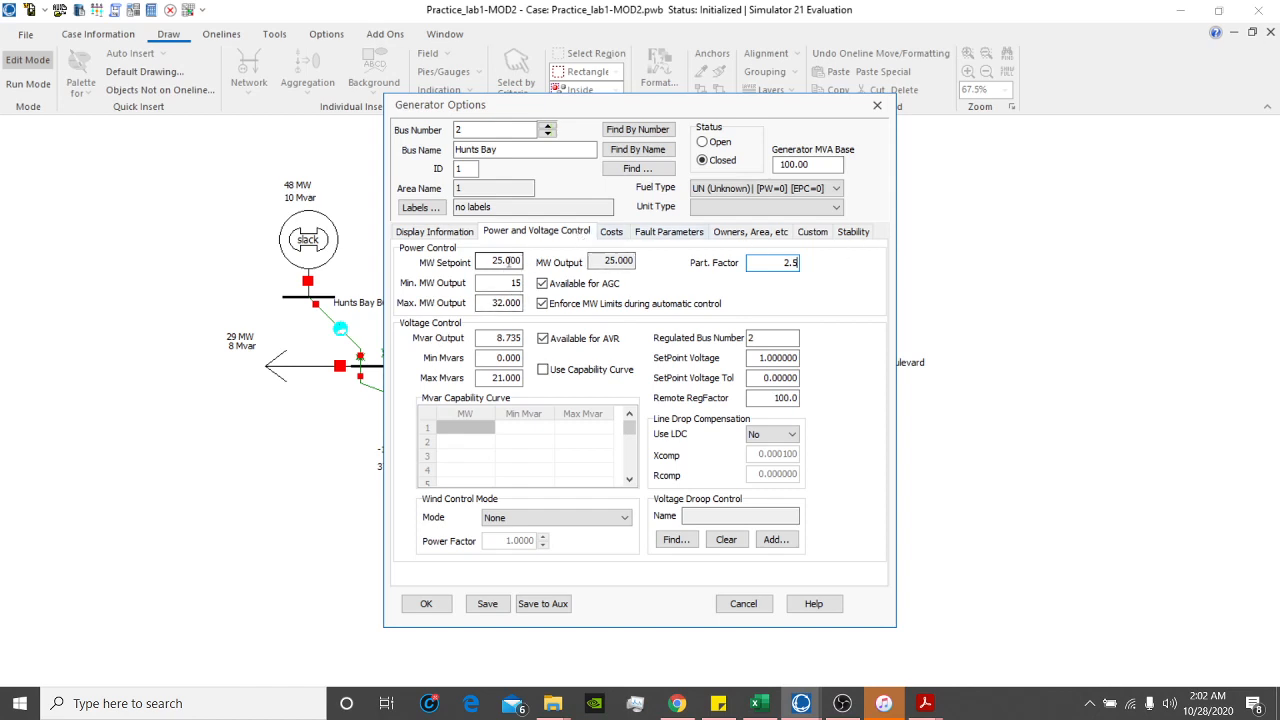
# Step: Set the Hunts Bay generator's MW setpoint to 24 and Mvar output to 10, and accept the changes
pyautogui.moveTo(487, 262); pyautogui.dragTo(524, 262)
pyautogui.write('24')
pyautogui.click(494, 341)
pyautogui.write('10')
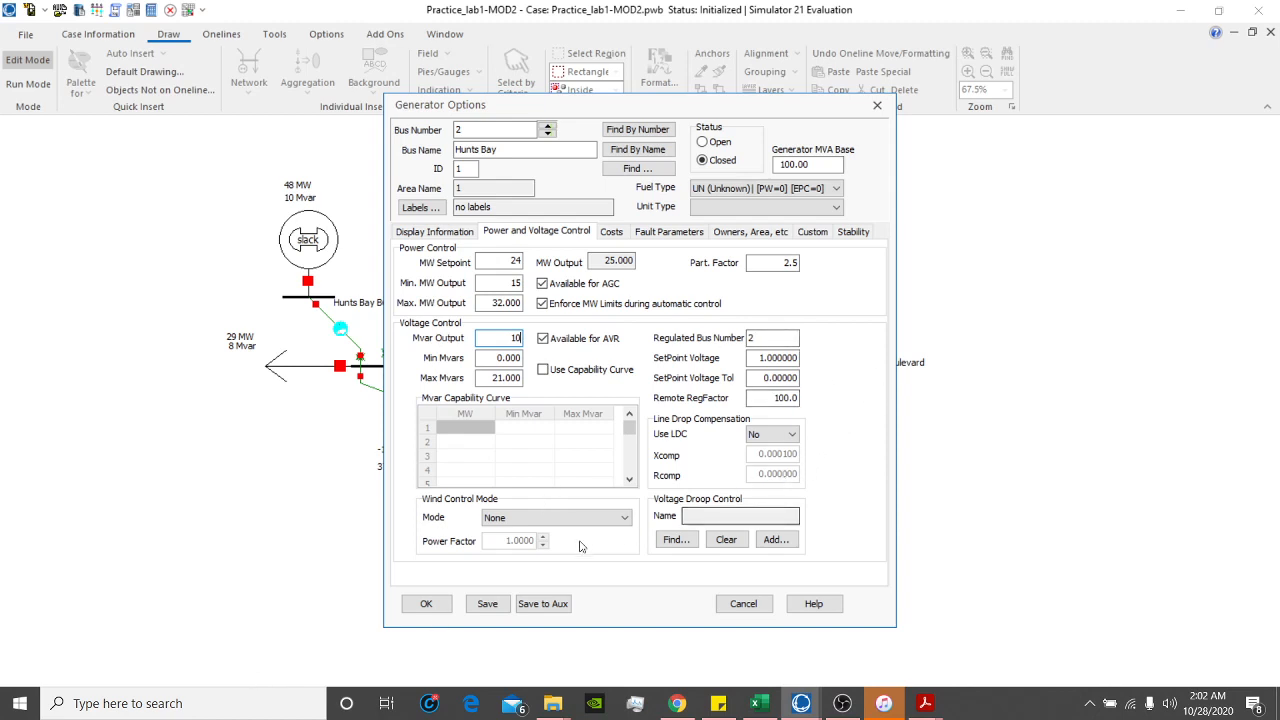
pyautogui.click(424, 604)
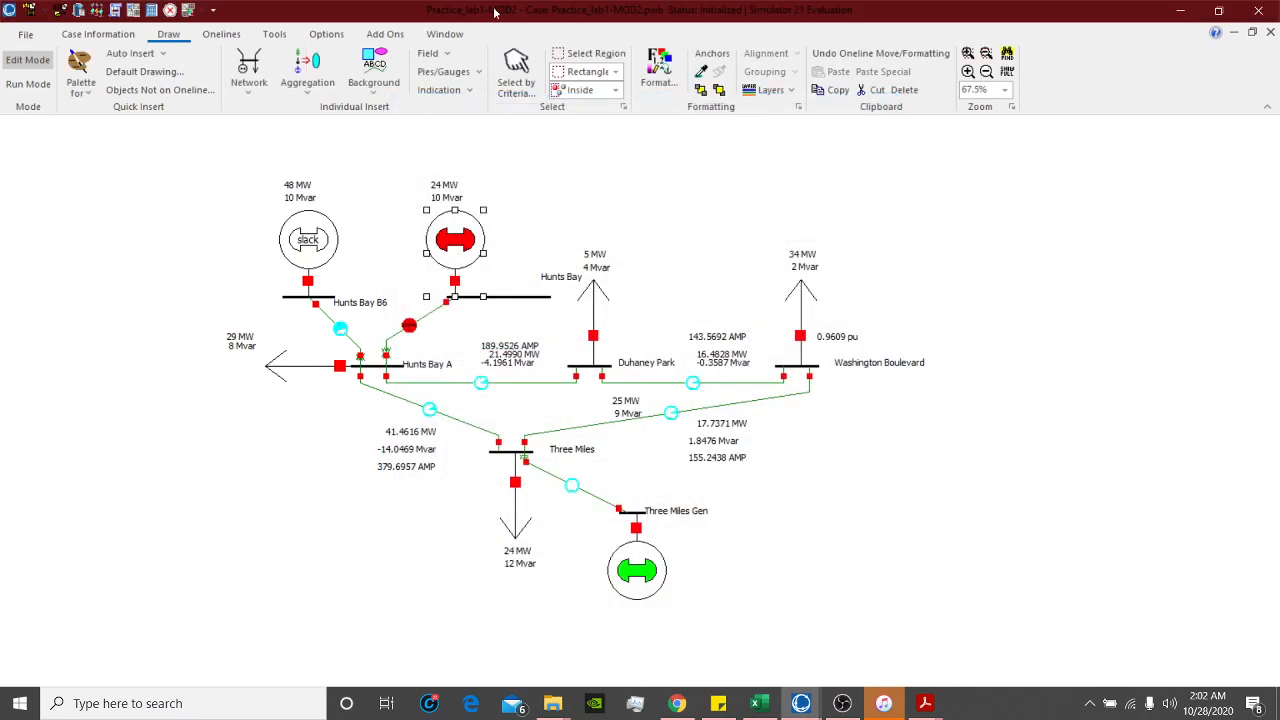
# Step: Set the Three Miles Gen generator's minimum MW output to 10 and maximum MW output to 32
pyautogui.click(637, 592)
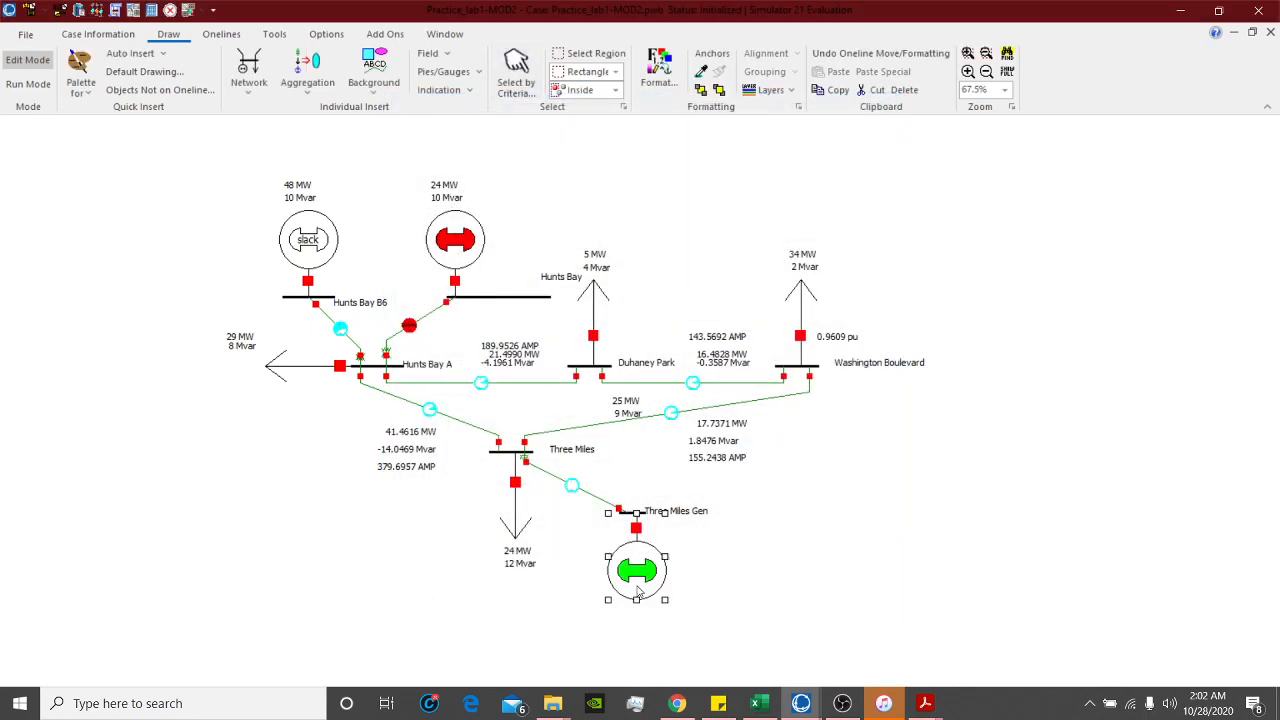
pyautogui.doubleClick(637, 592)
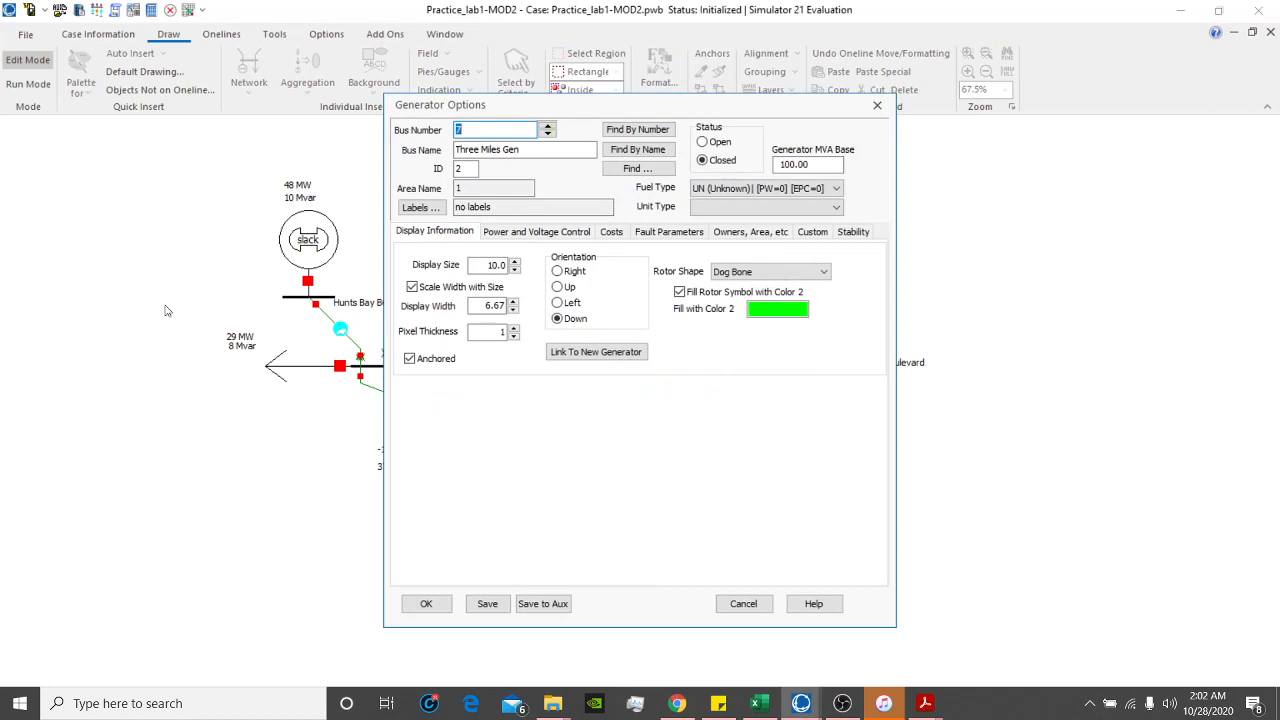
pyautogui.click(530, 234)
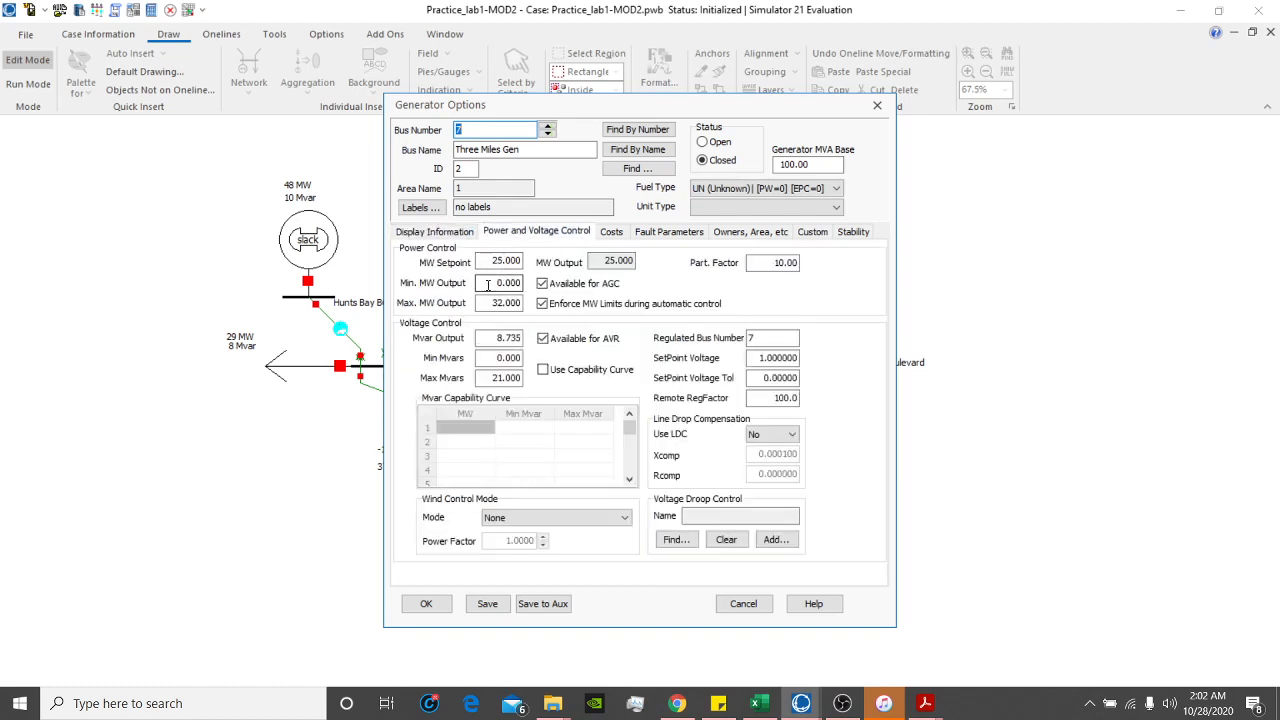
pyautogui.doubleClick(488, 285)
pyautogui.write('10')
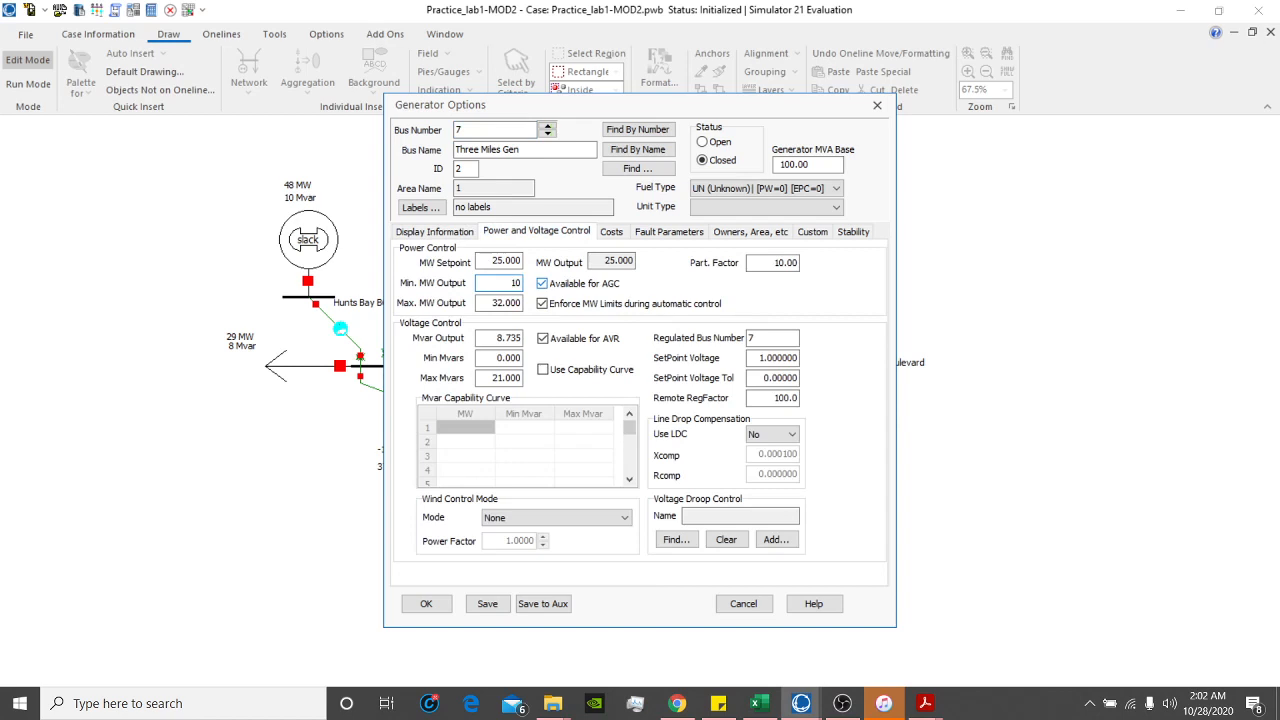
pyautogui.doubleClick(505, 303)
pyautogui.write('32')
pyautogui.click(496, 357)
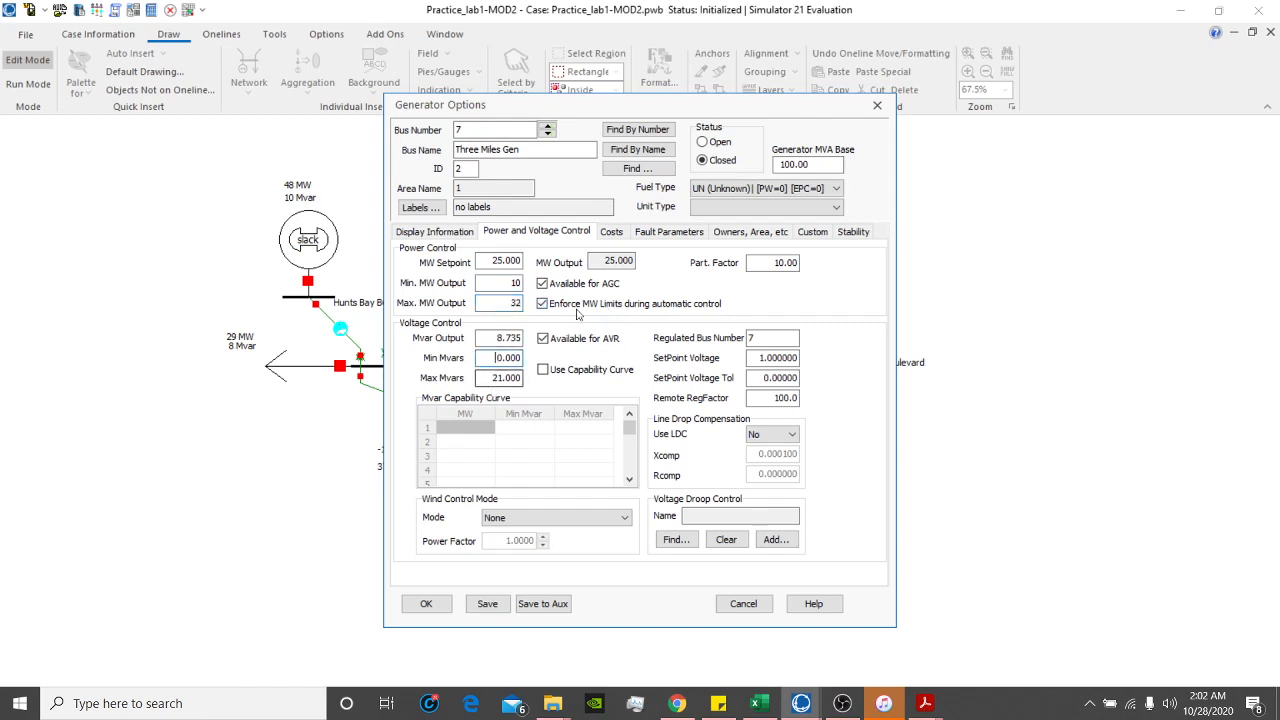
# Step: Set the Three Miles Gen generator's participation factor to 2, MW setpoint to 19 and Mvar output to 13, and accept the changes
pyautogui.click(775, 262)
pyautogui.doubleClick(775, 262)
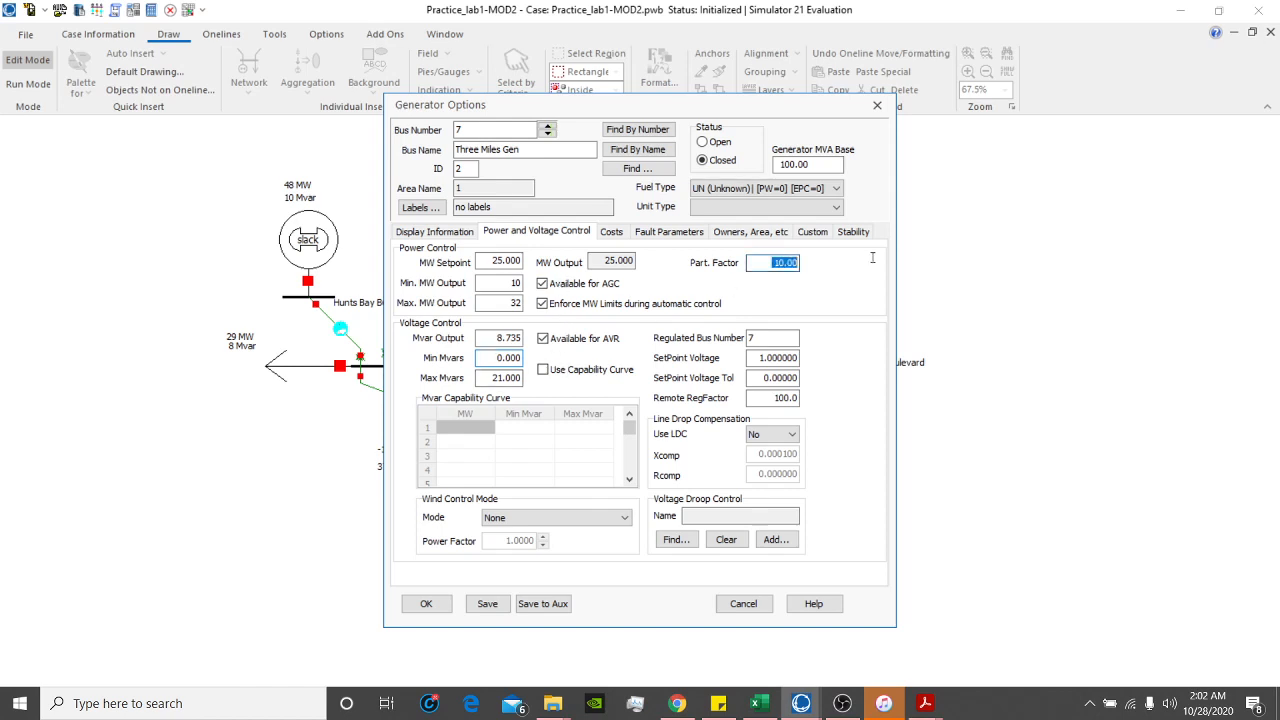
pyautogui.write('2')
pyautogui.doubleClick(505, 261)
pyautogui.write('19')
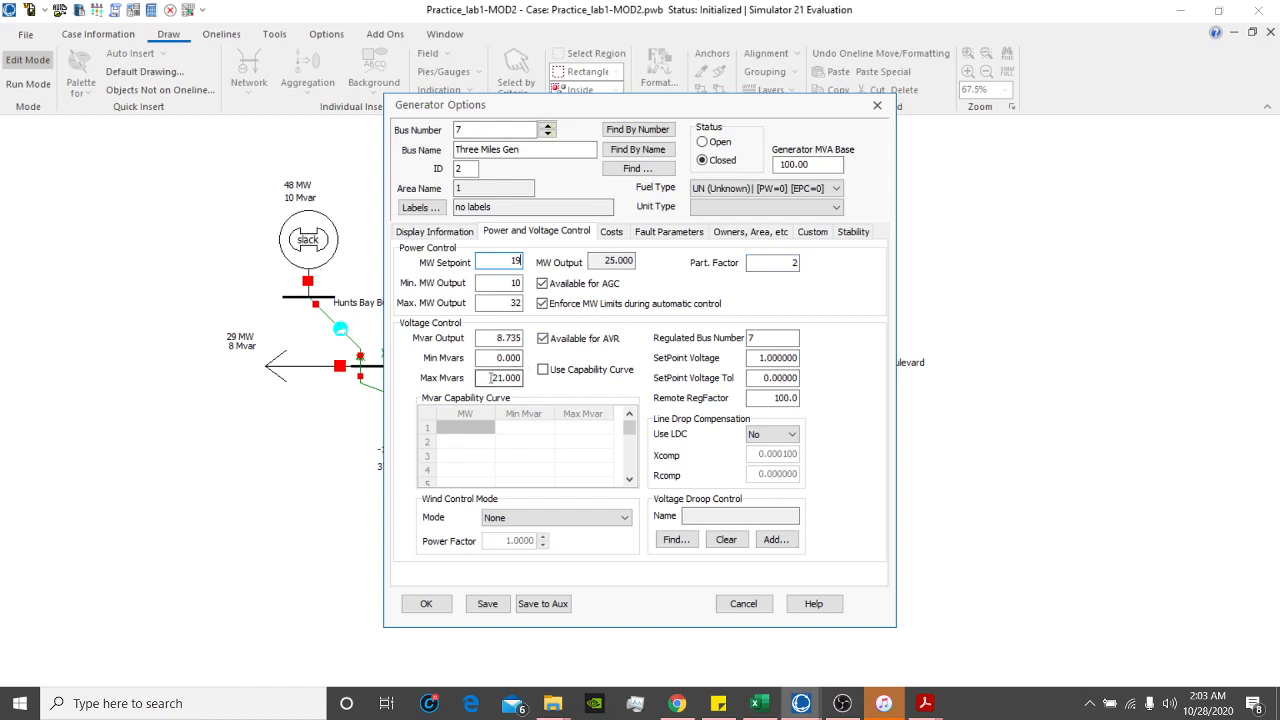
pyautogui.doubleClick(505, 338)
pyautogui.write('13')
pyautogui.click(426, 603)
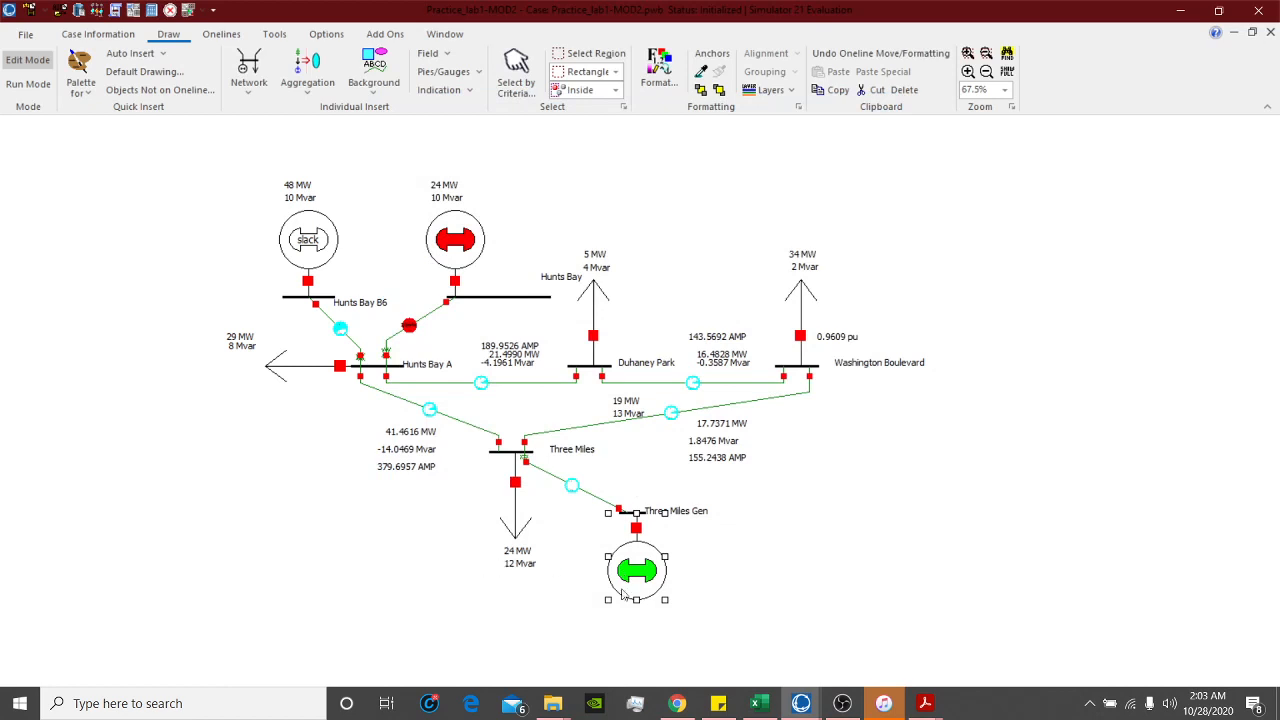
# Step: Add a Gen MW Output field for the Three Miles Gen generator and place it just below the generator symbol
pyautogui.click(636, 650)
pyautogui.click(636, 588)
pyautogui.click(717, 619)
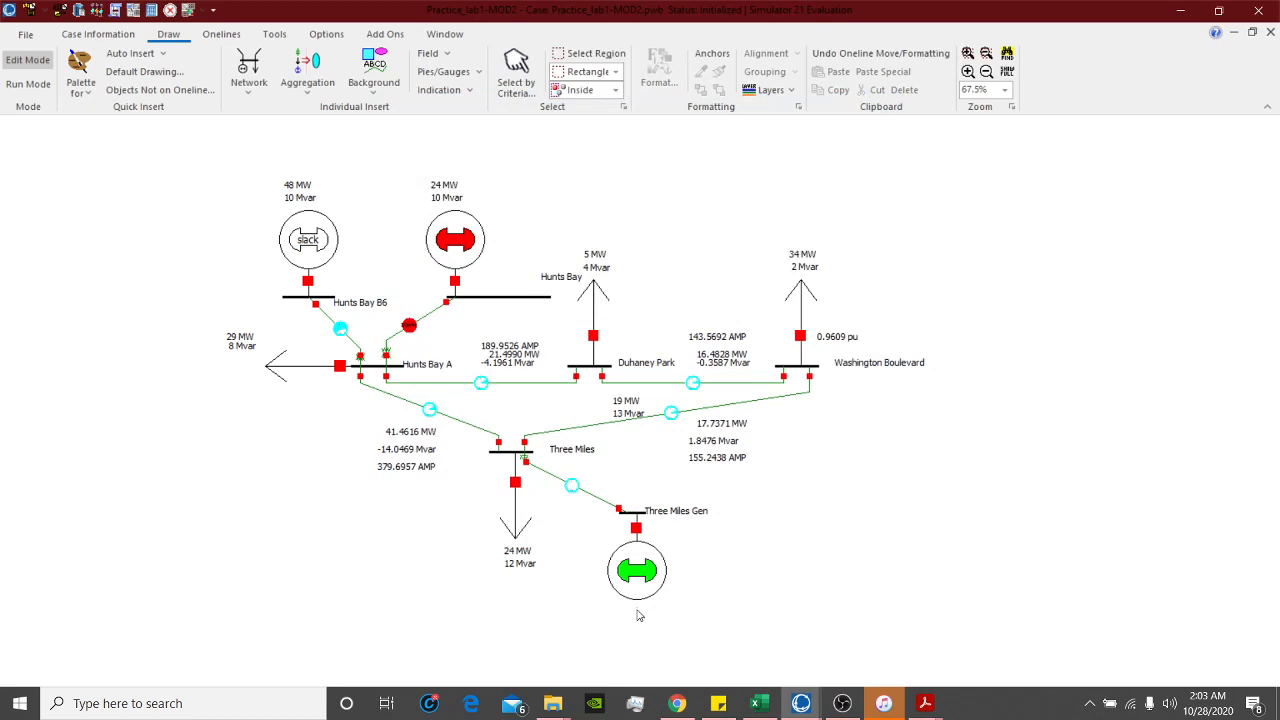
pyautogui.click(450, 55)
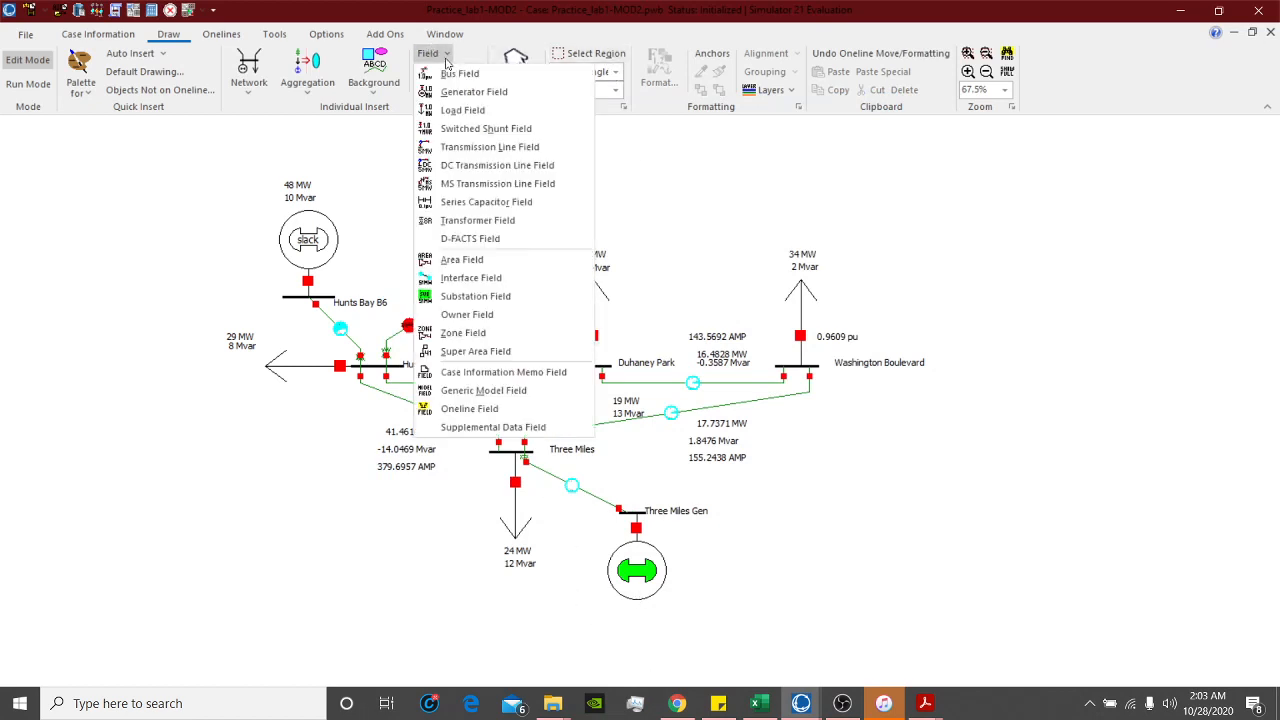
pyautogui.click(473, 94)
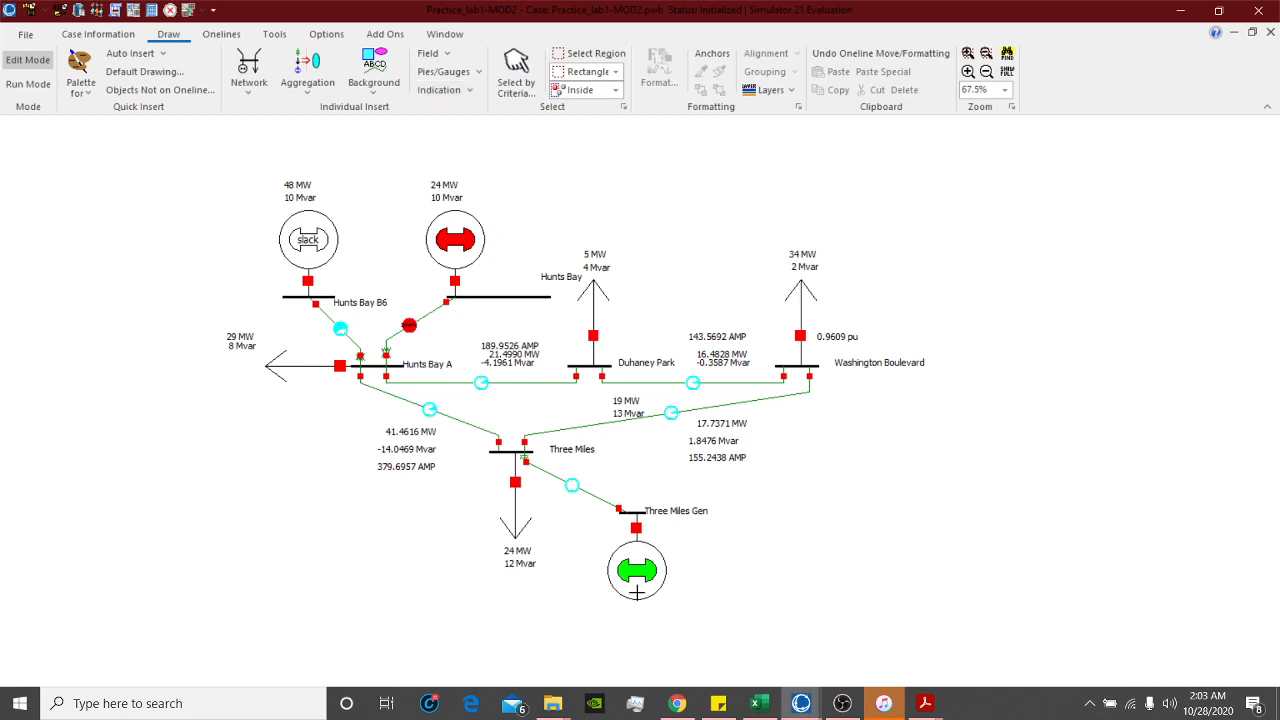
pyautogui.click(632, 588)
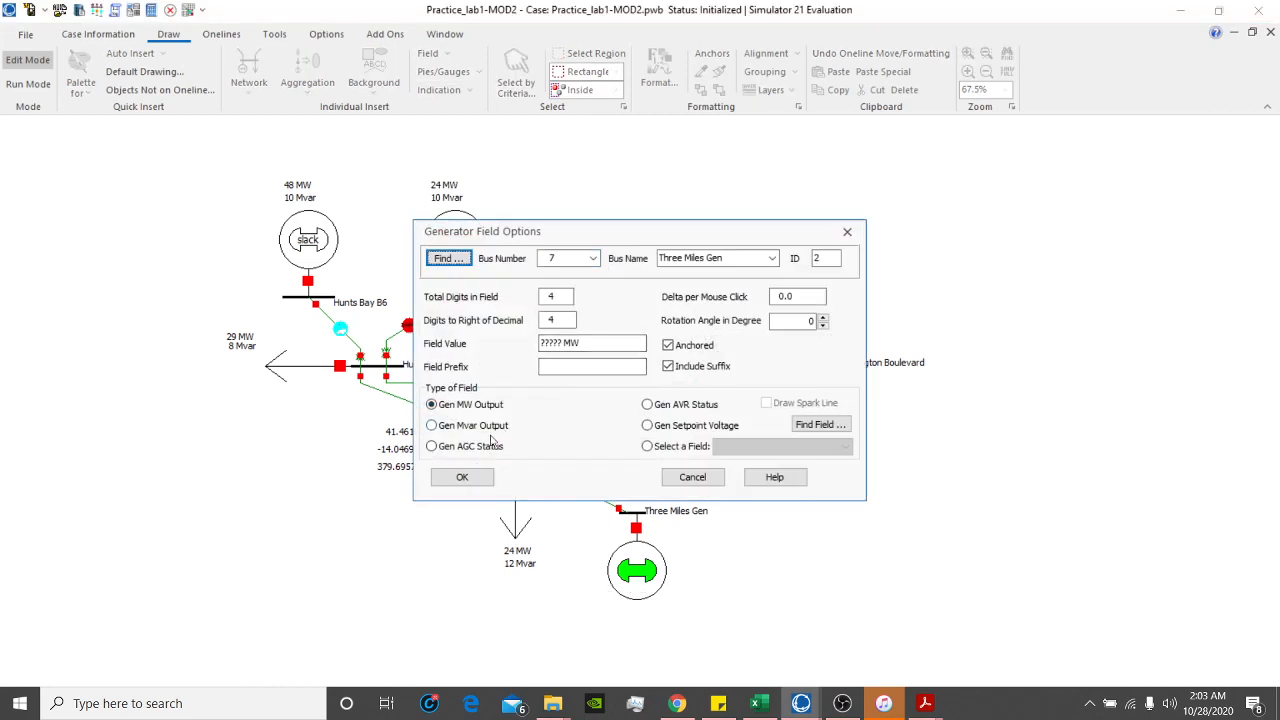
pyautogui.click(462, 477)
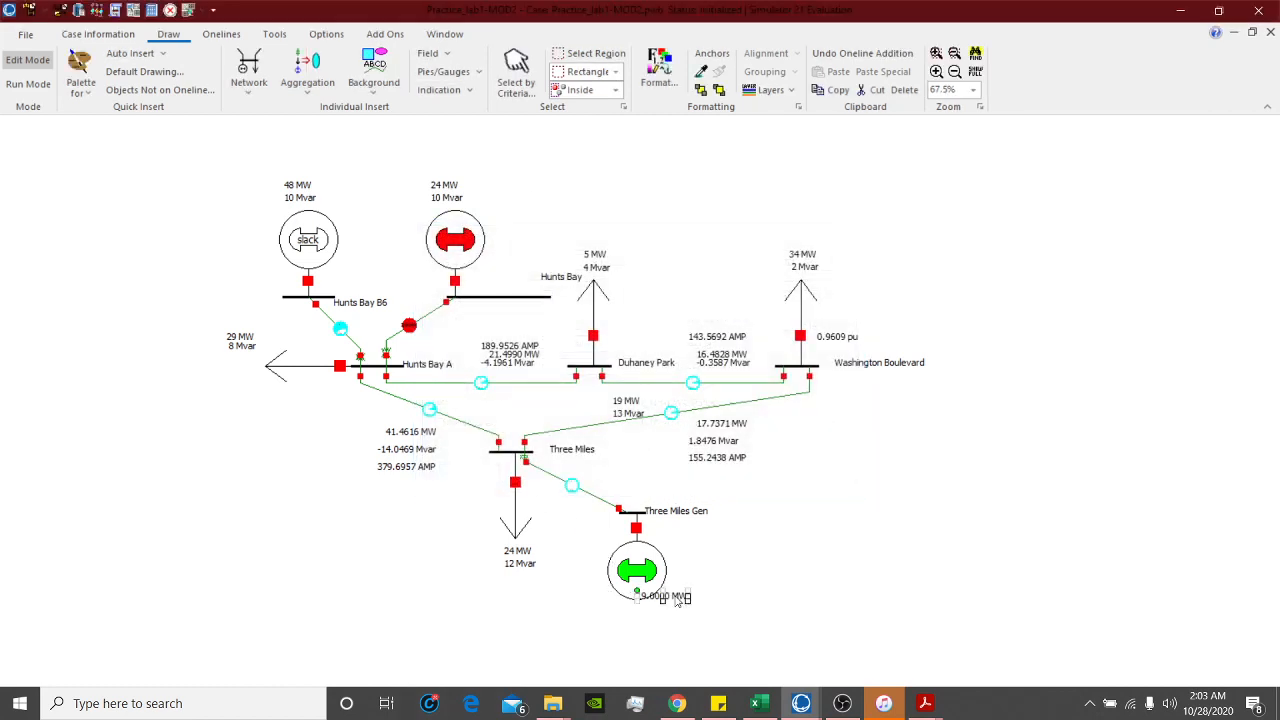
pyautogui.moveTo(676, 598); pyautogui.dragTo(675, 614)
pyautogui.click(733, 594)
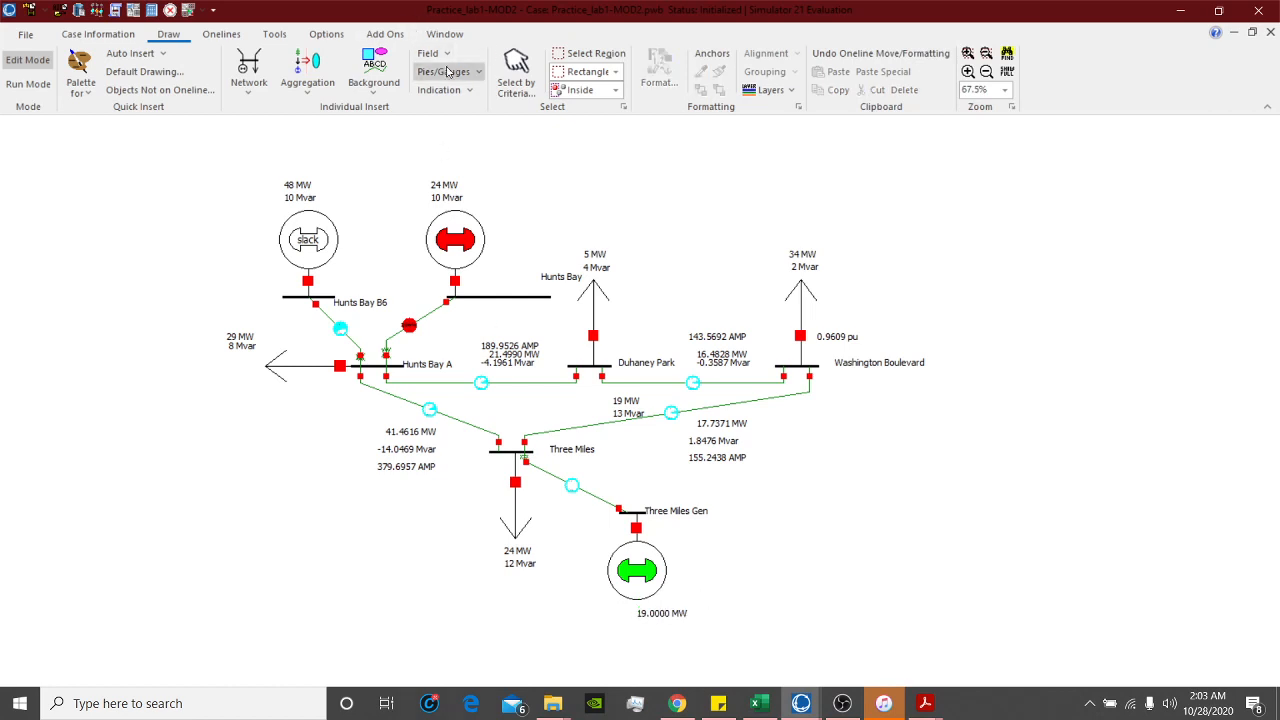
# Step: Add a Gen Mvar Output field for the Three Miles Gen generator and place it directly beneath its MW field
pyautogui.click(437, 56)
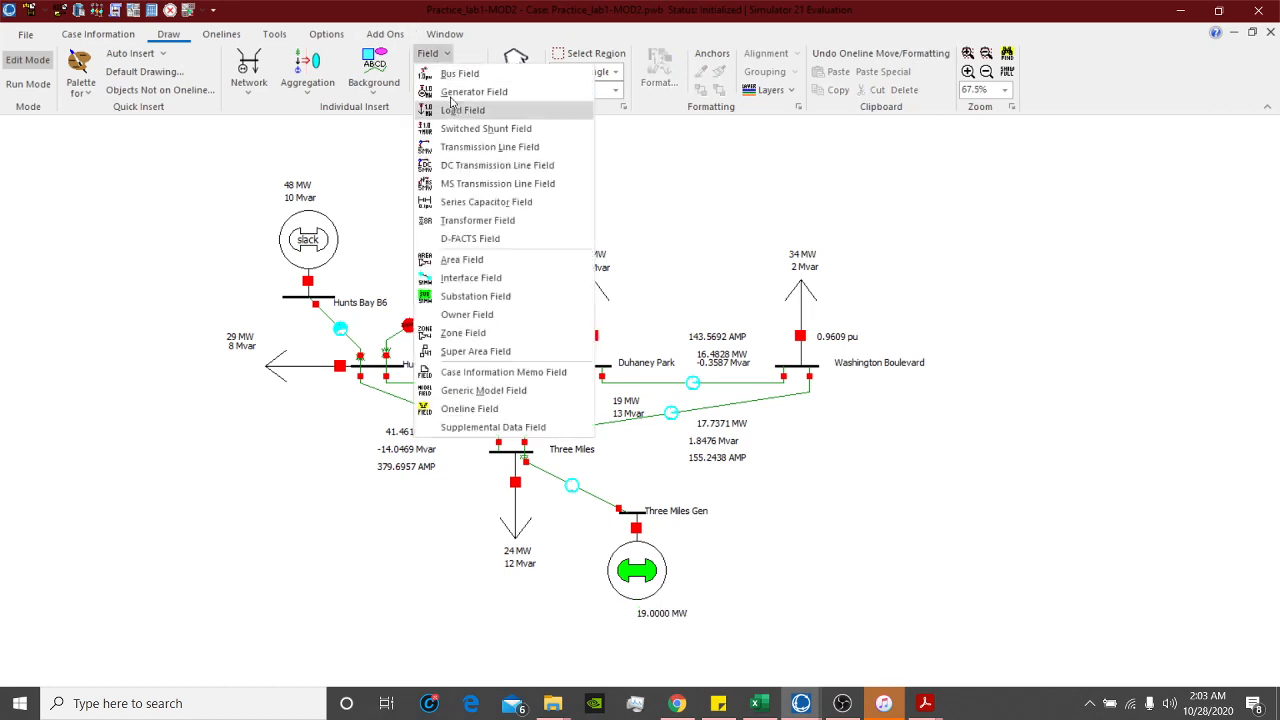
pyautogui.click(440, 58)
pyautogui.click(440, 60)
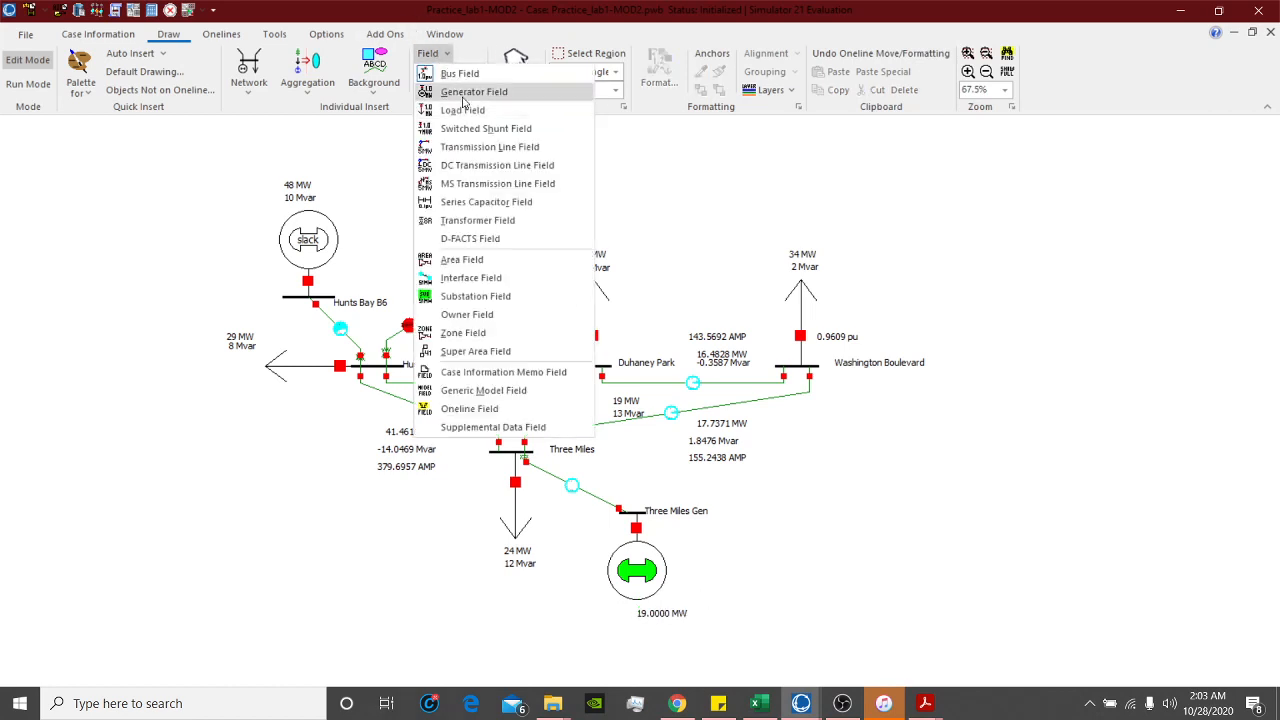
pyautogui.click(468, 89)
pyautogui.click(629, 586)
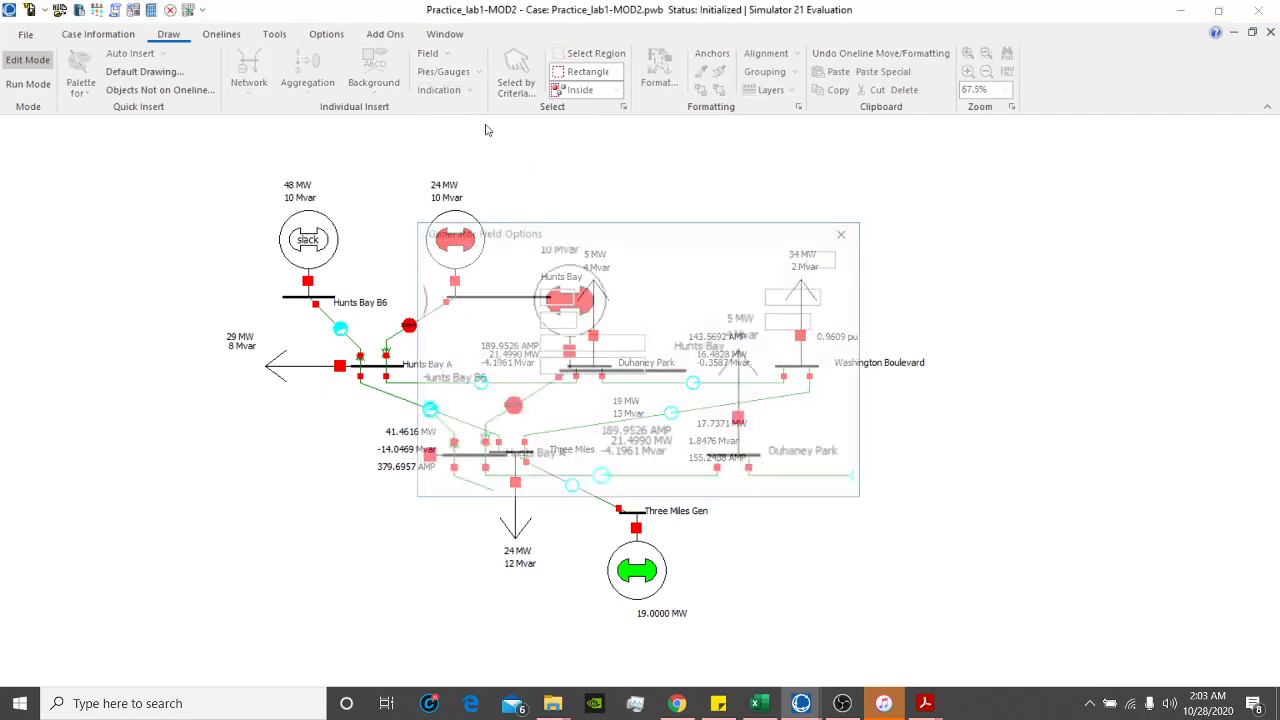
pyautogui.click(460, 428)
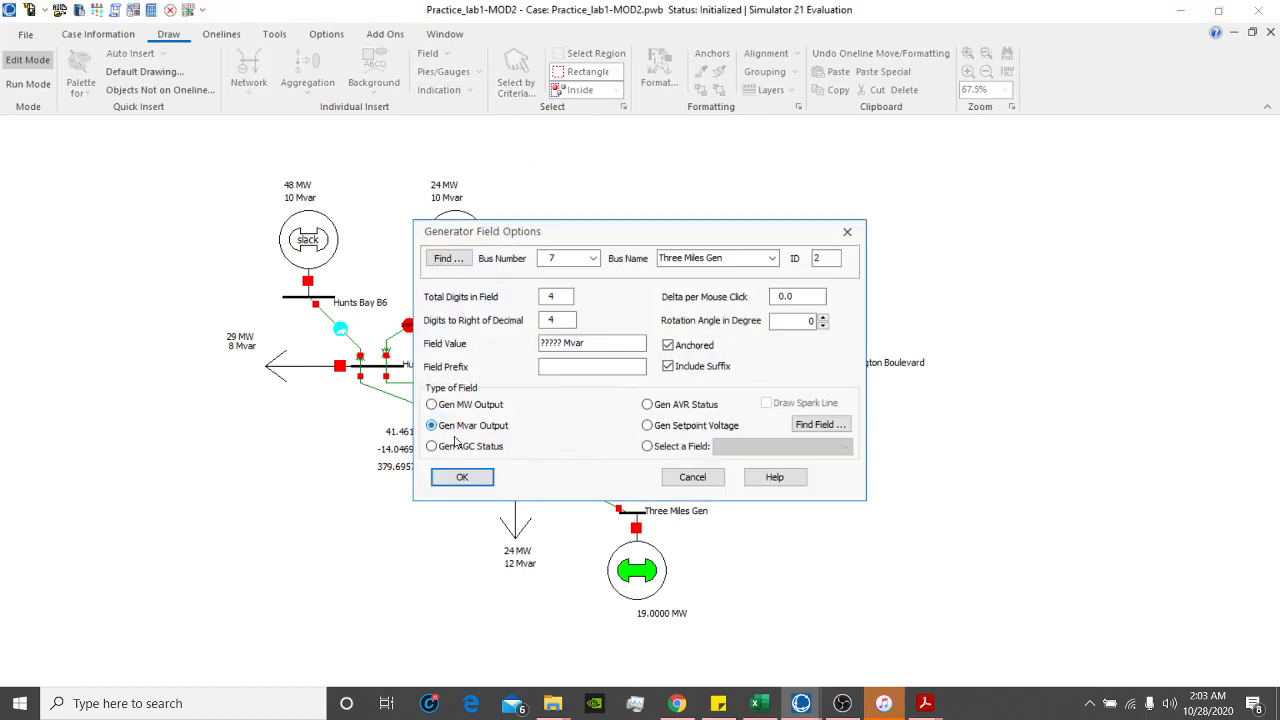
pyautogui.click(462, 477)
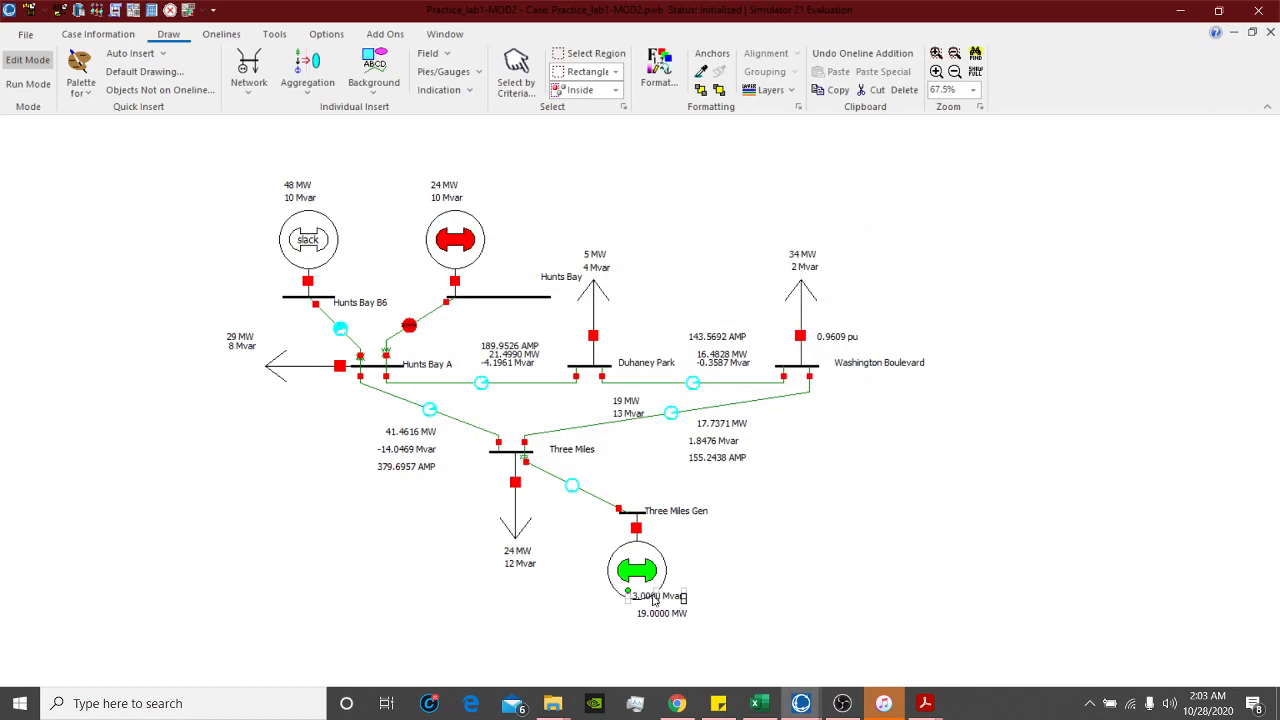
pyautogui.moveTo(656, 597); pyautogui.dragTo(662, 632)
pyautogui.click(770, 611)
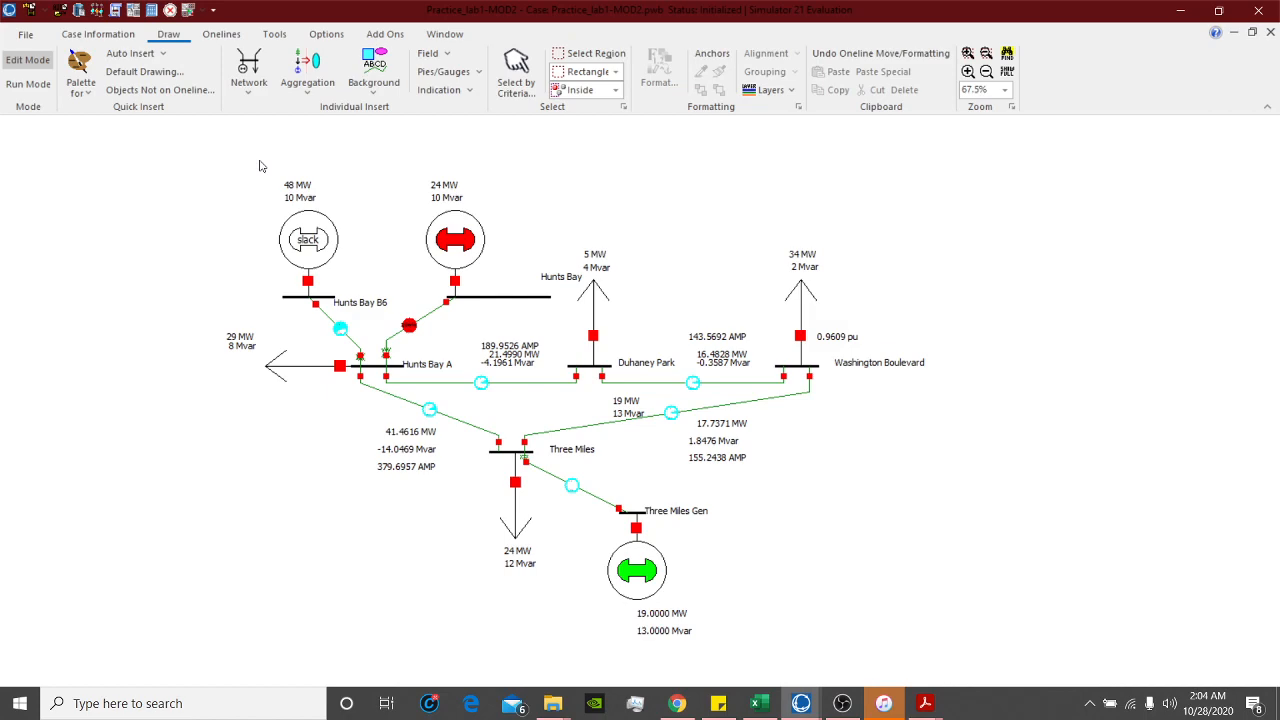
# Step: Check the power and voltage control settings of the Hunts Bay B6 and Hunts Bay generators against Table #1
pyautogui.click(301, 217)
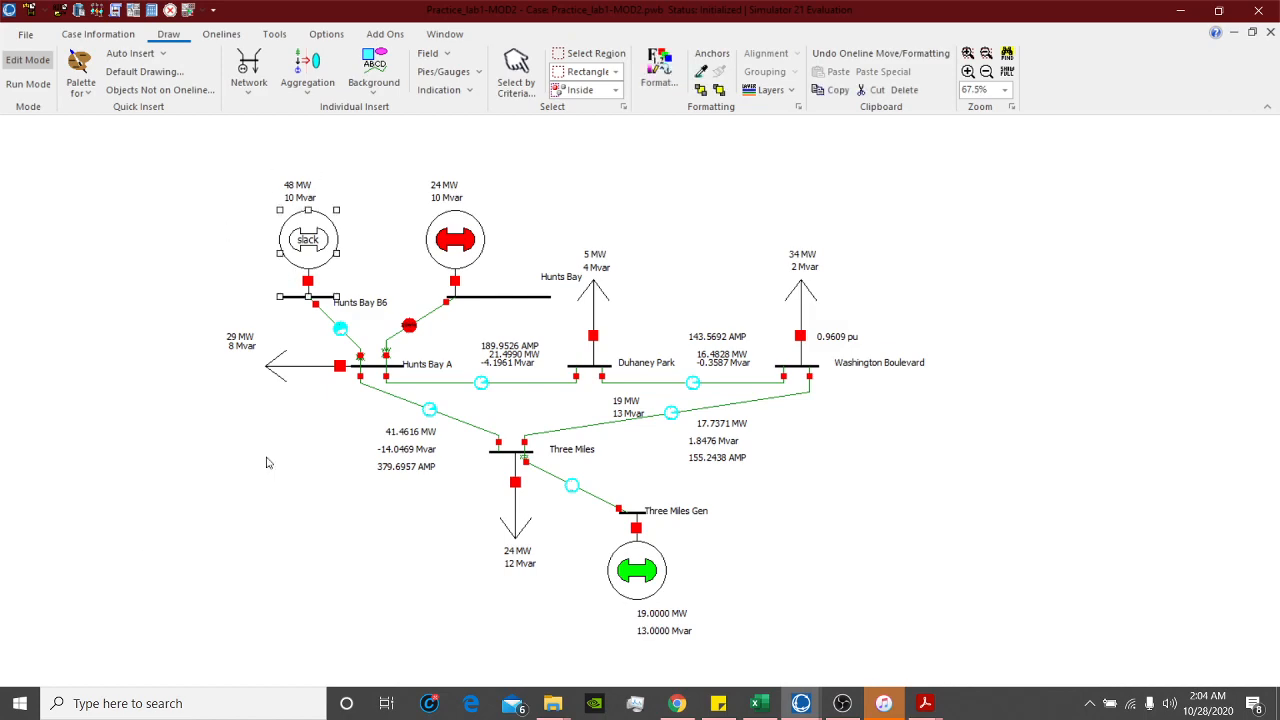
pyautogui.click(513, 234)
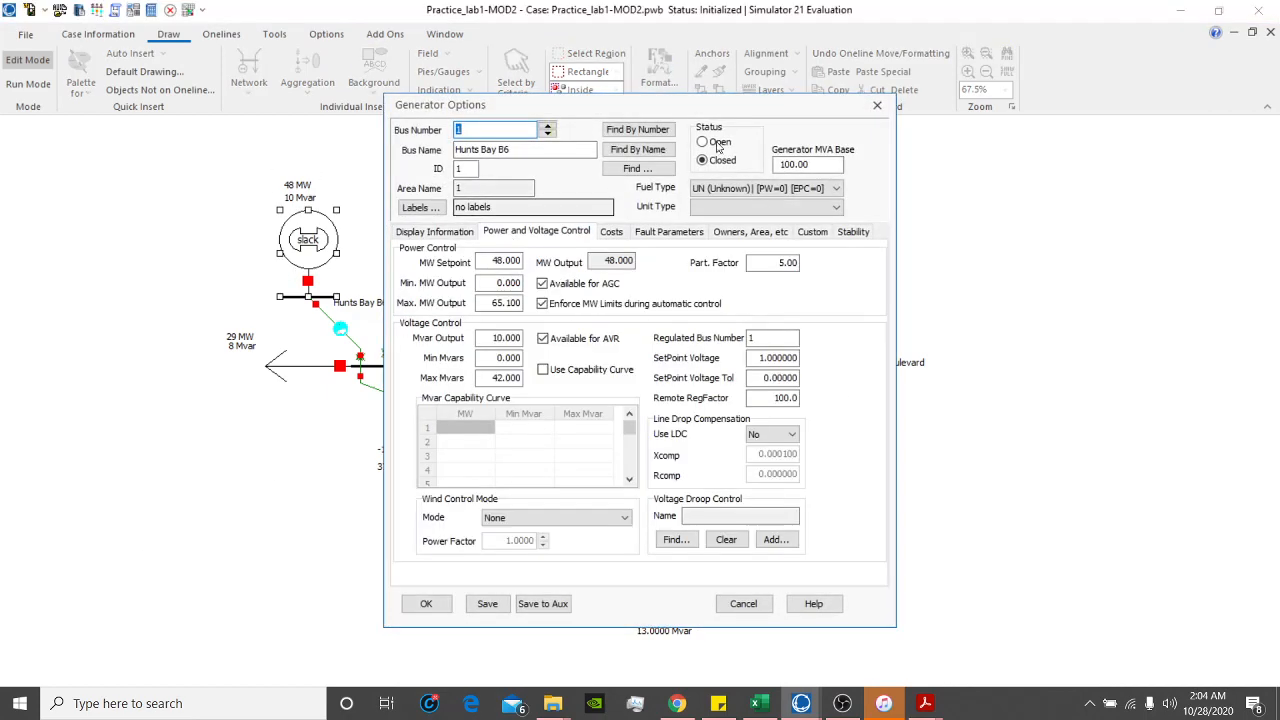
pyautogui.click(872, 108)
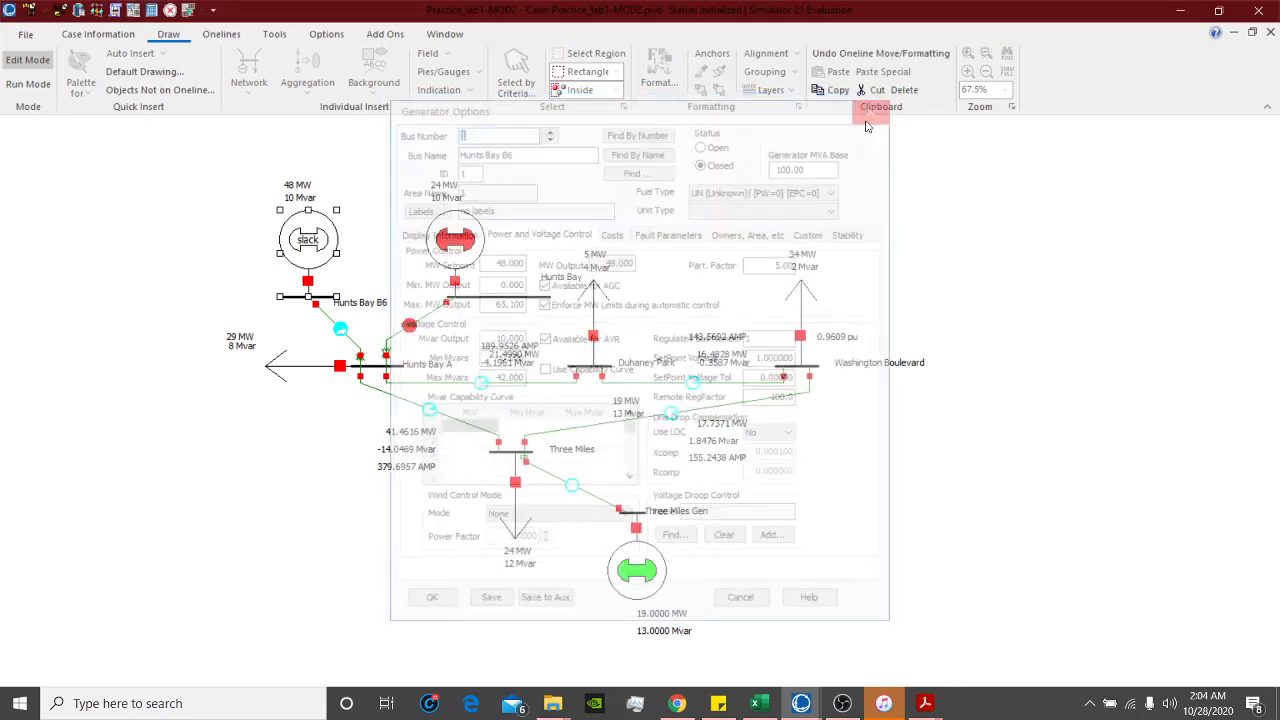
pyautogui.click(443, 230)
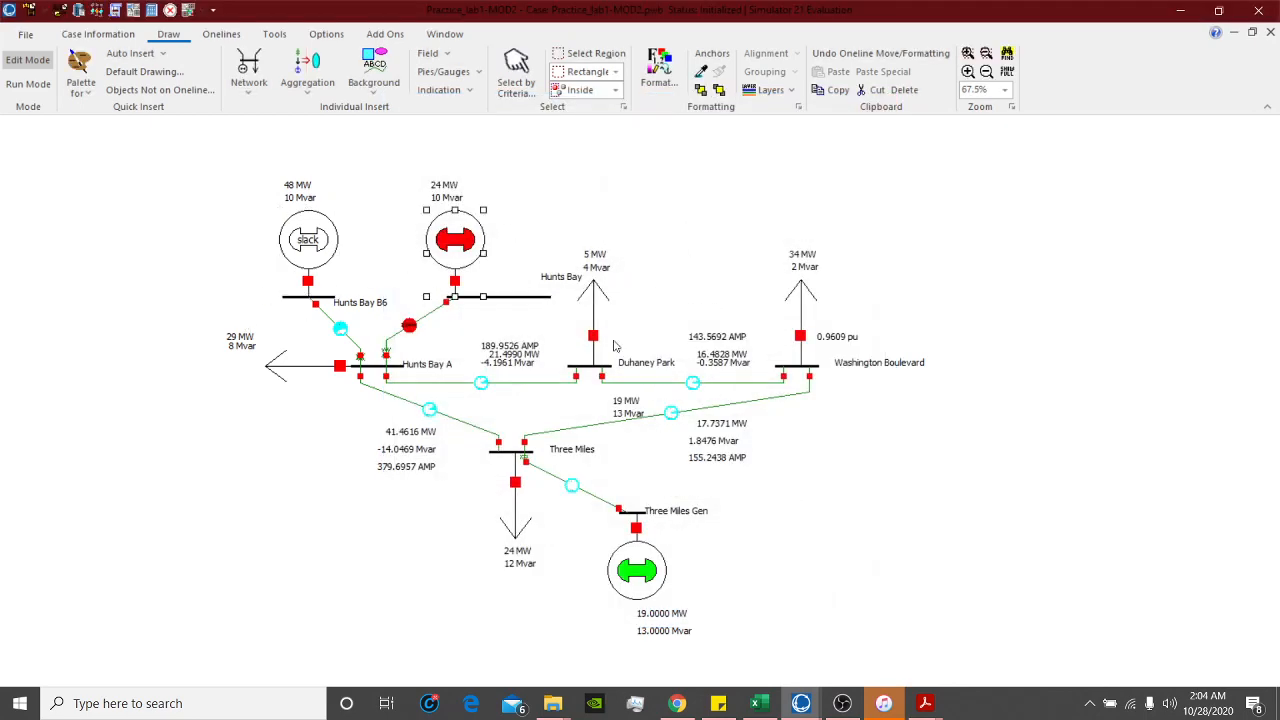
pyautogui.doubleClick(445, 233)
pyautogui.click(560, 230)
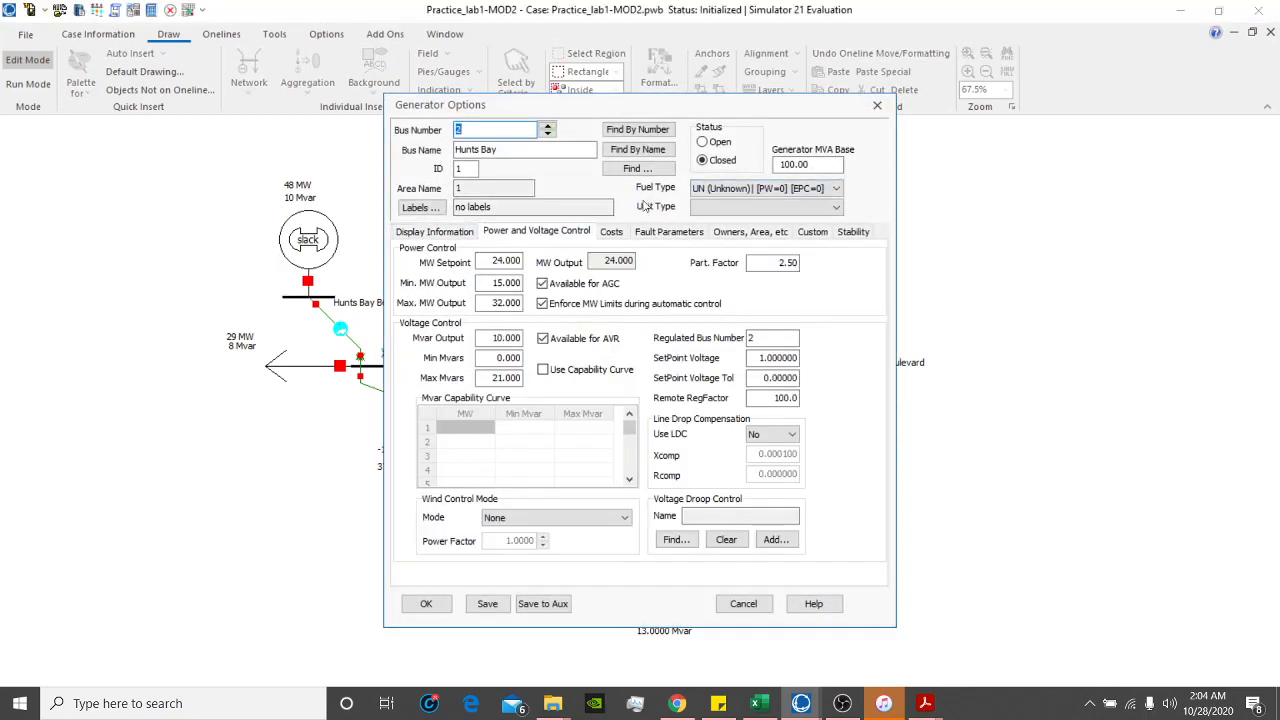
pyautogui.click(877, 105)
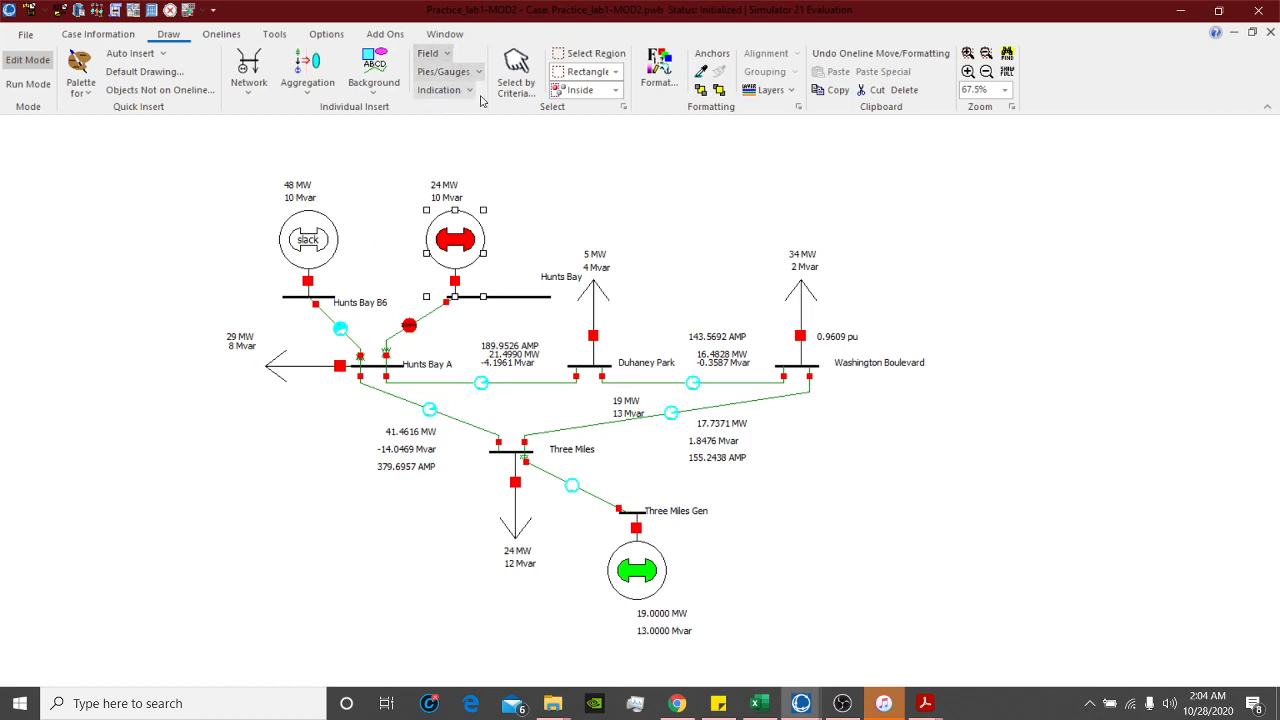
# Step: Add an area field showing the MW Load of area 1 in the empty space below the Hunts Bay A load
pyautogui.click(444, 60)
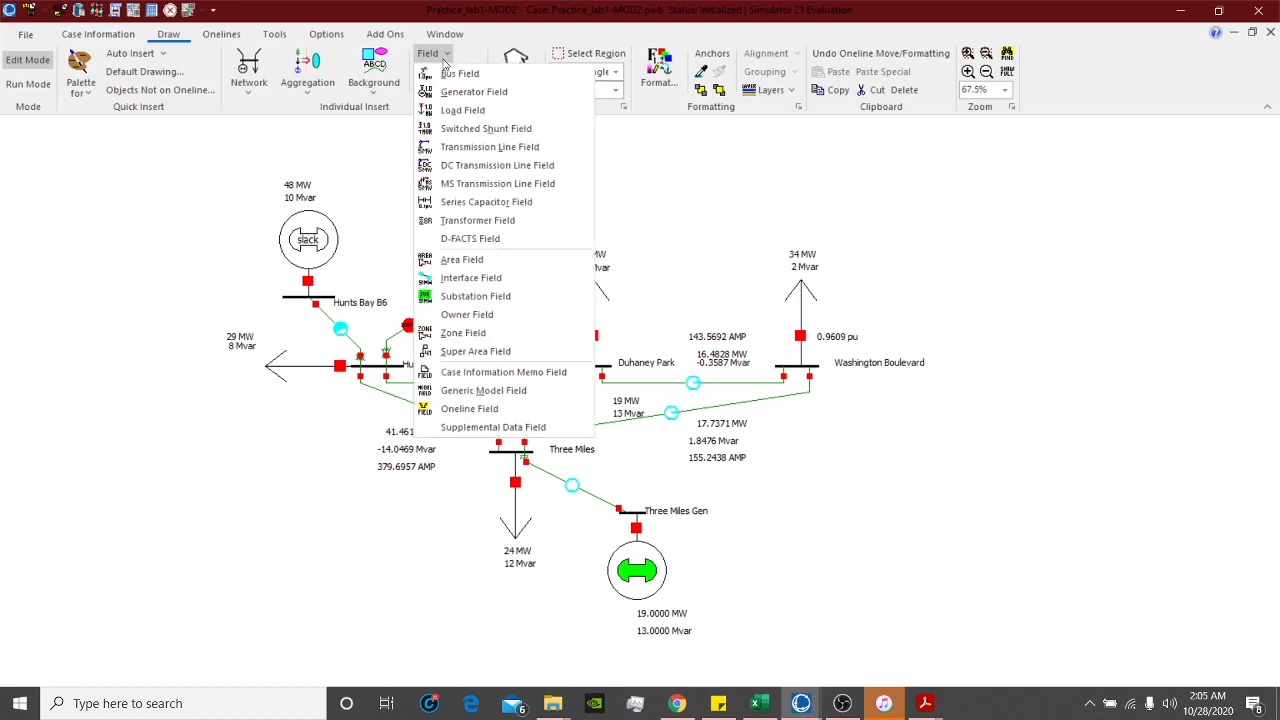
pyautogui.click(441, 58)
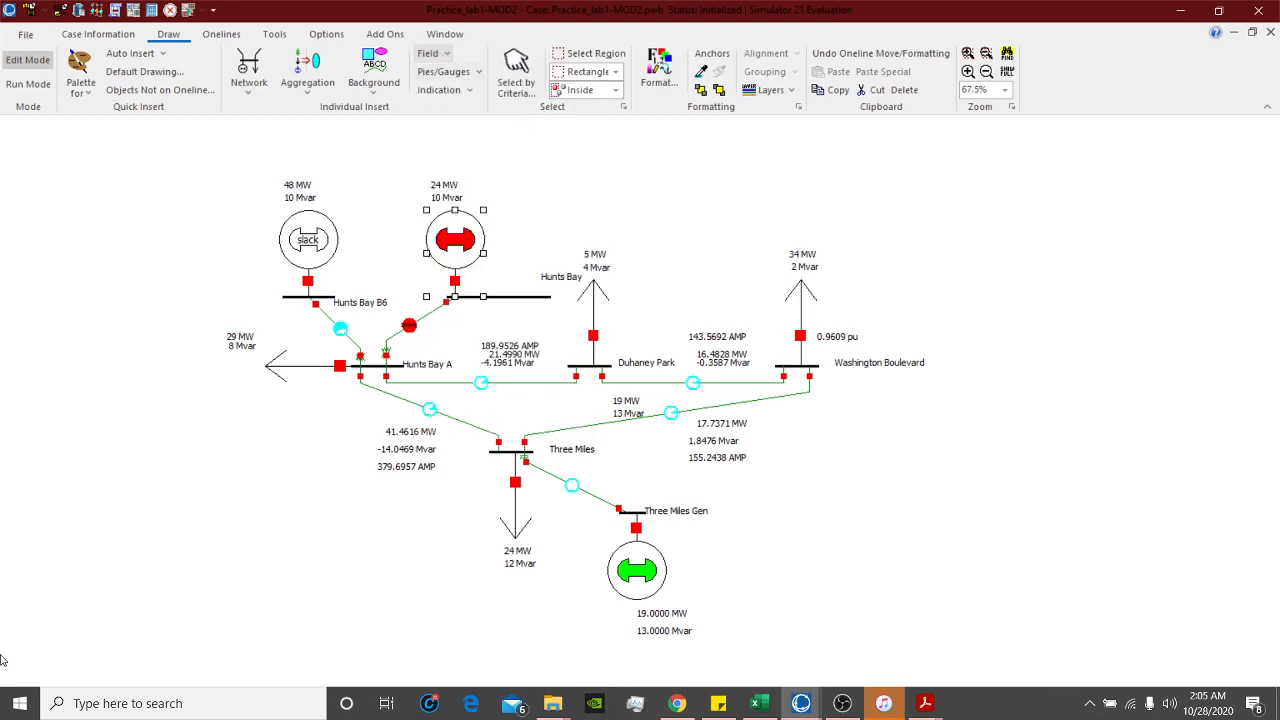
pyautogui.click(244, 501)
pyautogui.click(432, 54)
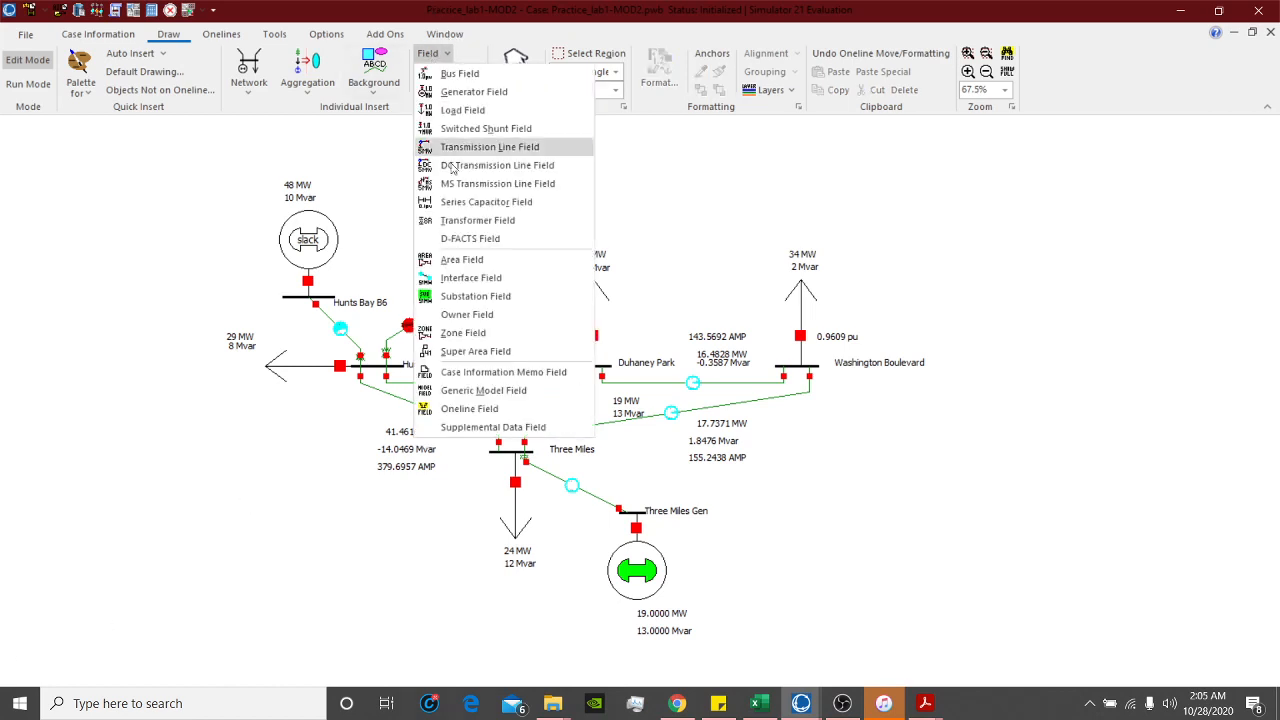
pyautogui.click(478, 259)
pyautogui.click(278, 456)
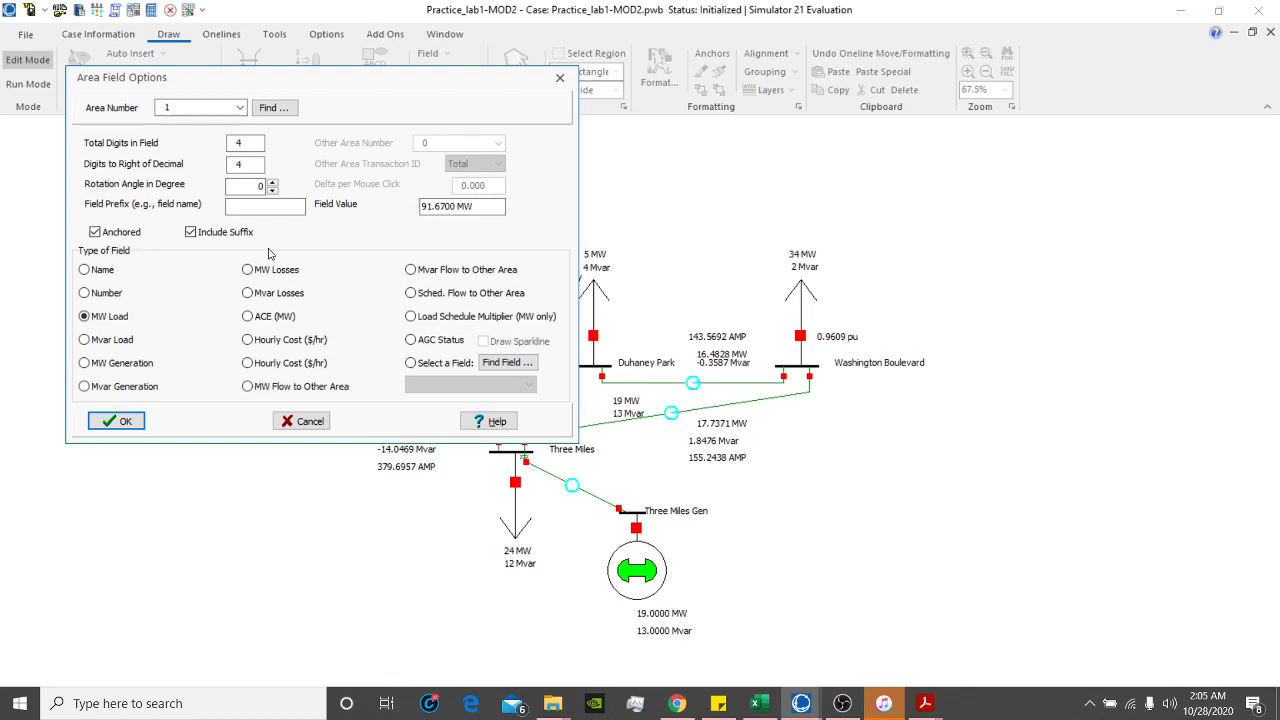
pyautogui.click(122, 421)
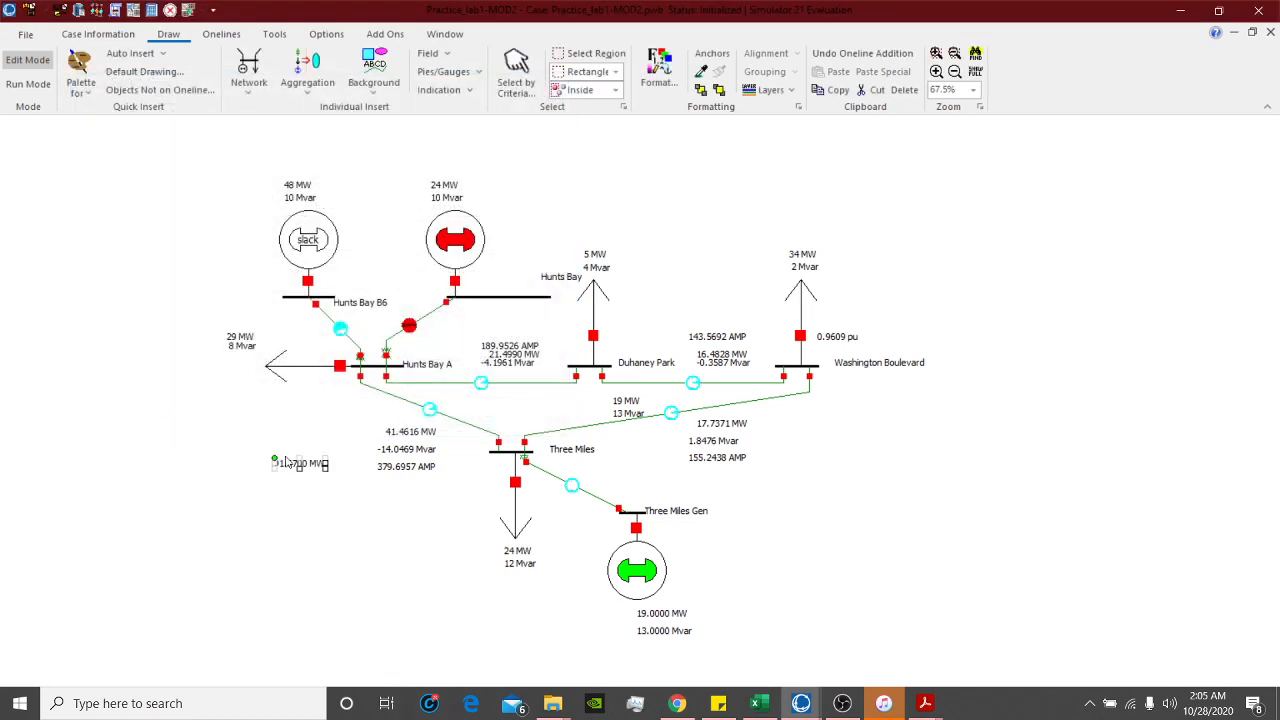
# Step: Add an area 1 Mvar Load field beneath the area MW Load field and line up the two fields
pyautogui.click(426, 55)
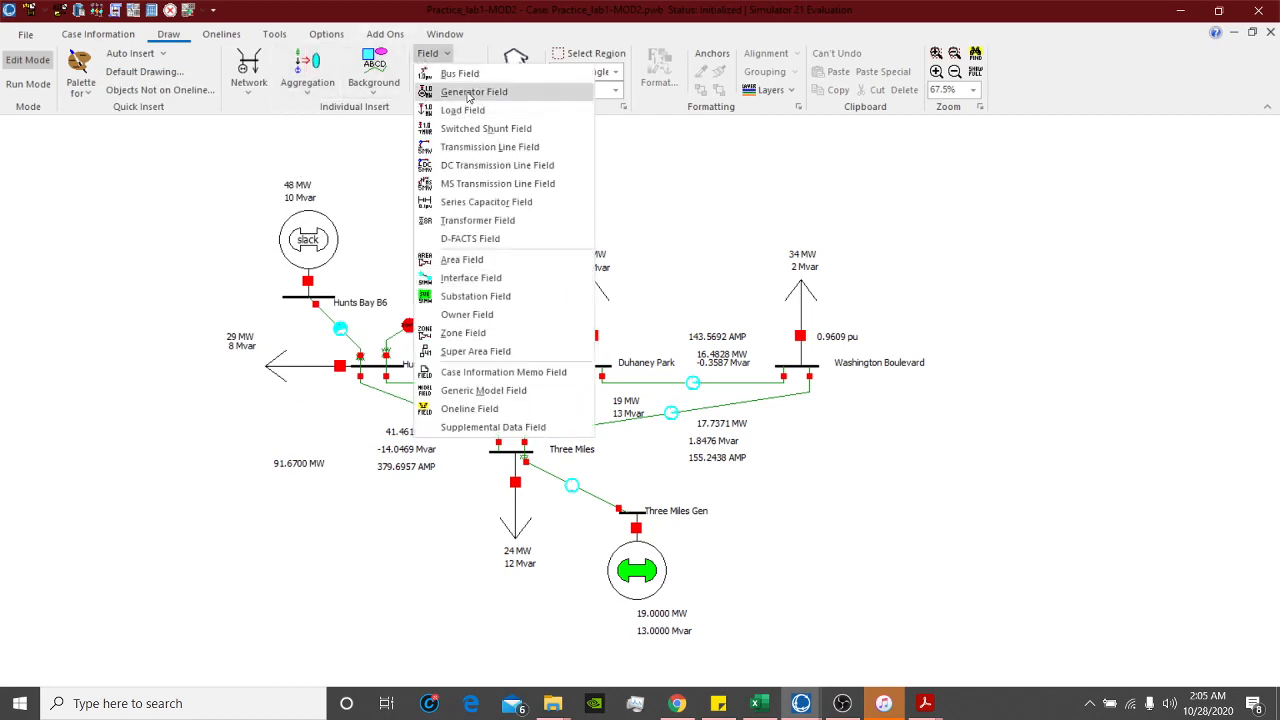
pyautogui.click(465, 259)
pyautogui.click(280, 481)
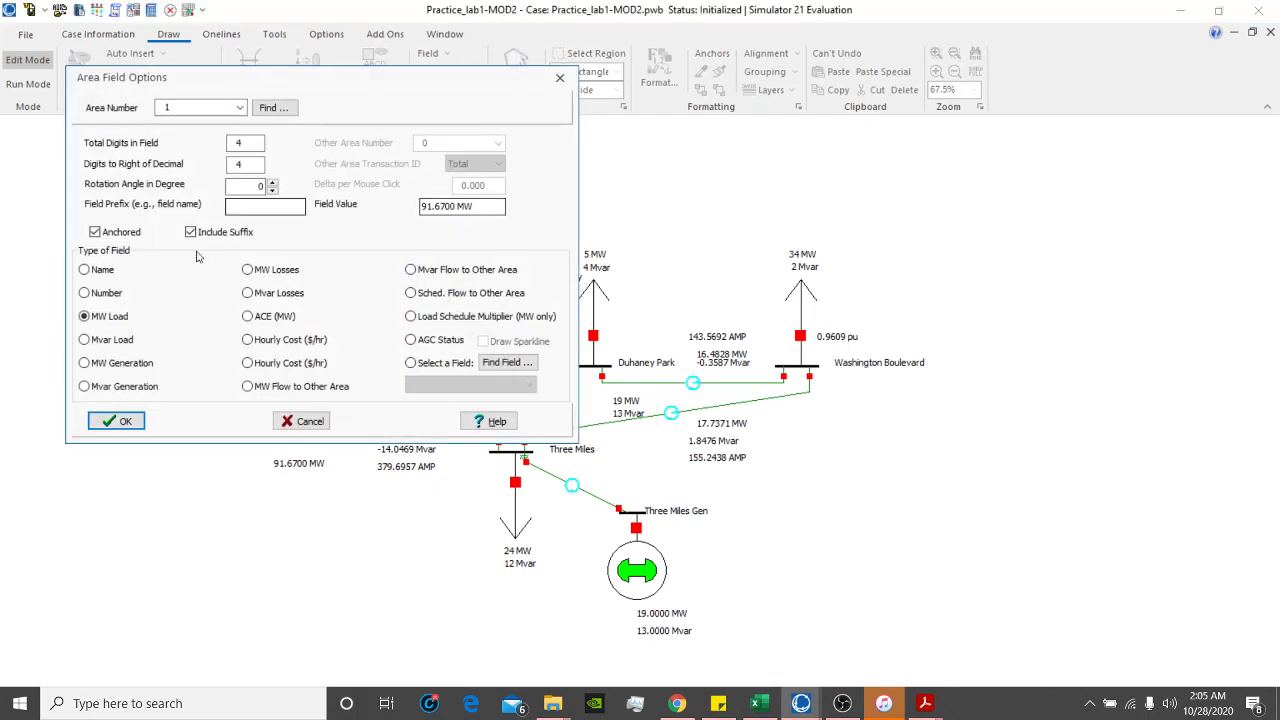
pyautogui.click(117, 421)
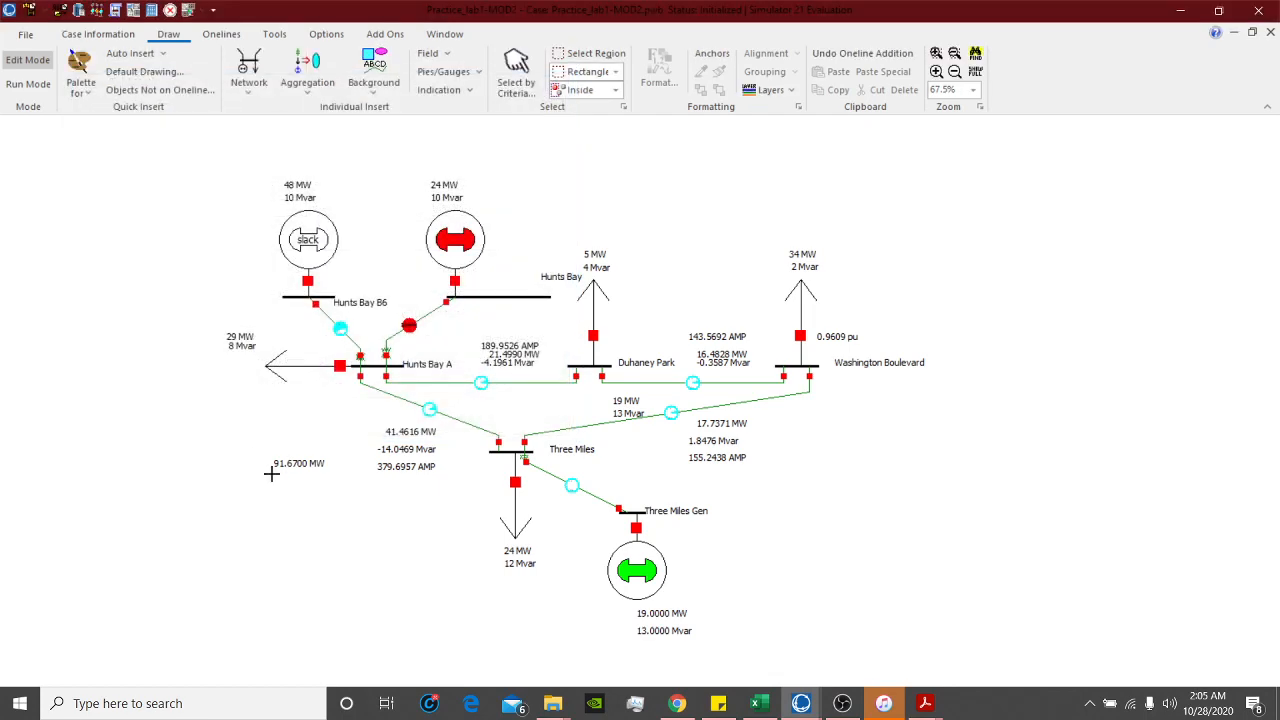
pyautogui.click(285, 486)
pyautogui.moveTo(296, 490); pyautogui.dragTo(280, 479)
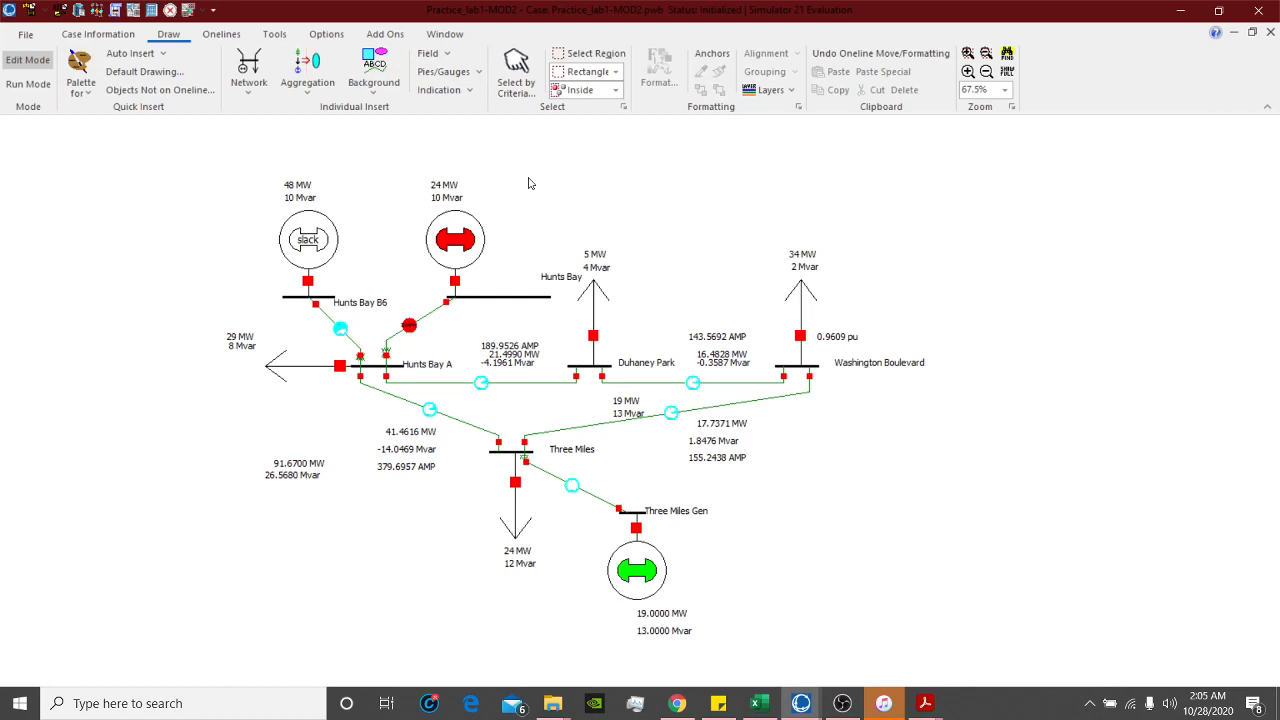
pyautogui.moveTo(296, 470)
pyautogui.mouseDown()
pyautogui.moveTo(279, 456)
pyautogui.moveTo(282, 473)
pyautogui.moveTo(272, 466)
pyautogui.mouseUp()
pyautogui.click(282, 498)
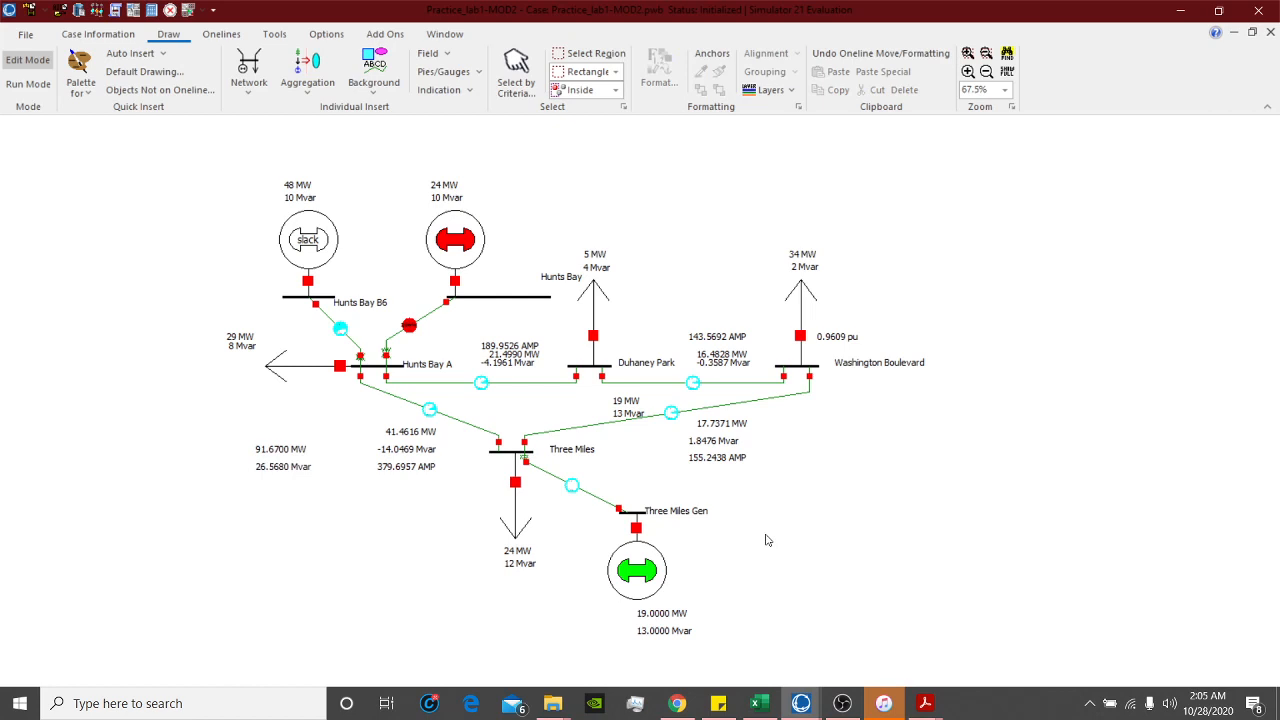
# Step: Run the power flow simulation in Run Mode and save the case with the comment left blank
pyautogui.click(30, 85)
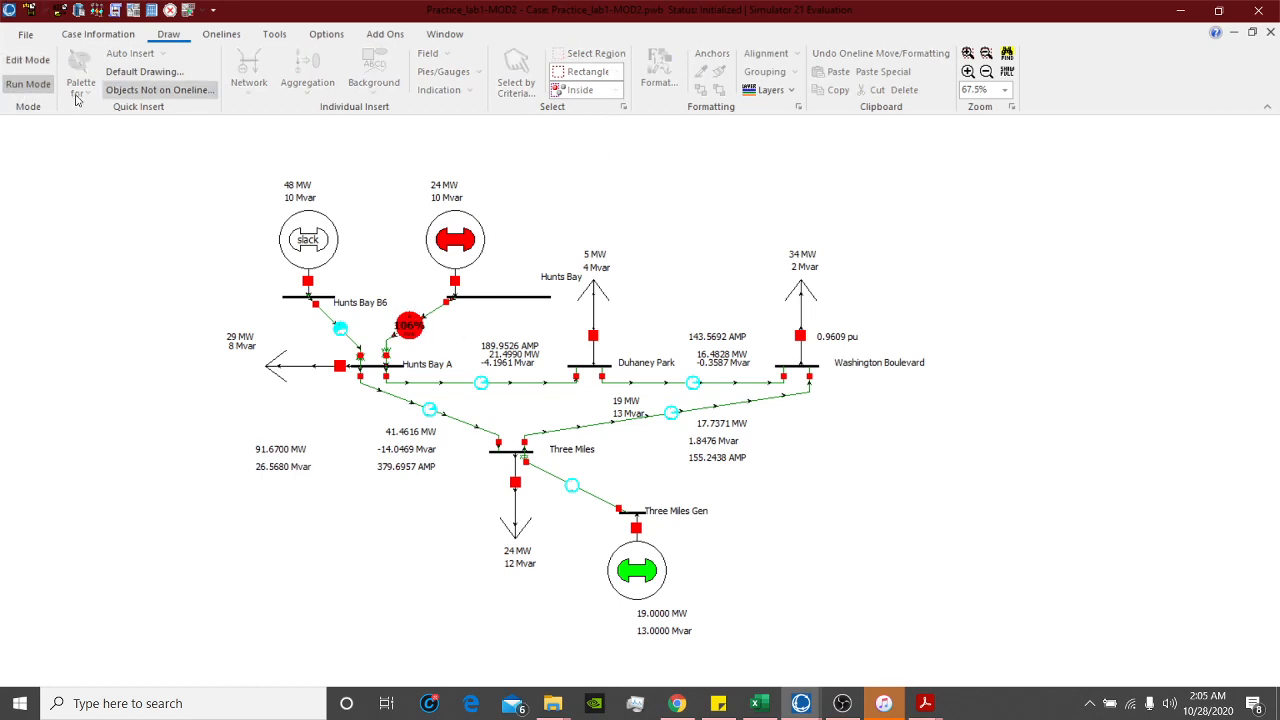
pyautogui.click(276, 35)
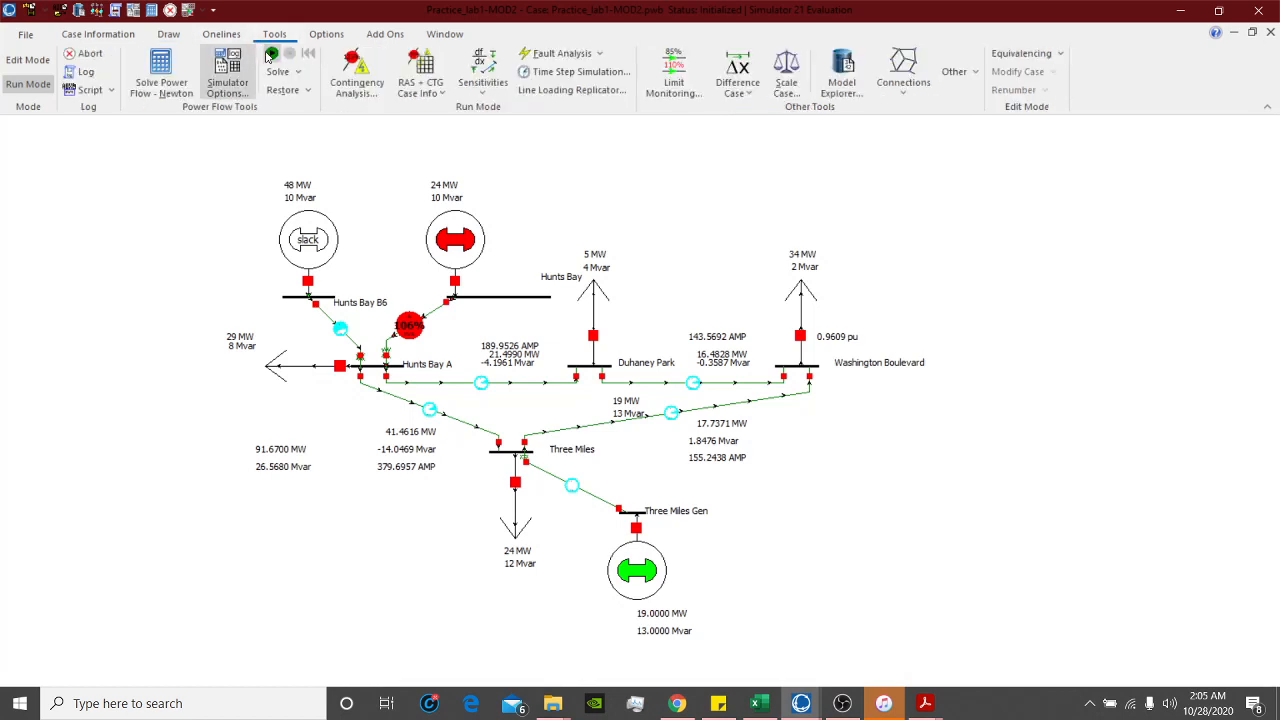
pyautogui.click(271, 54)
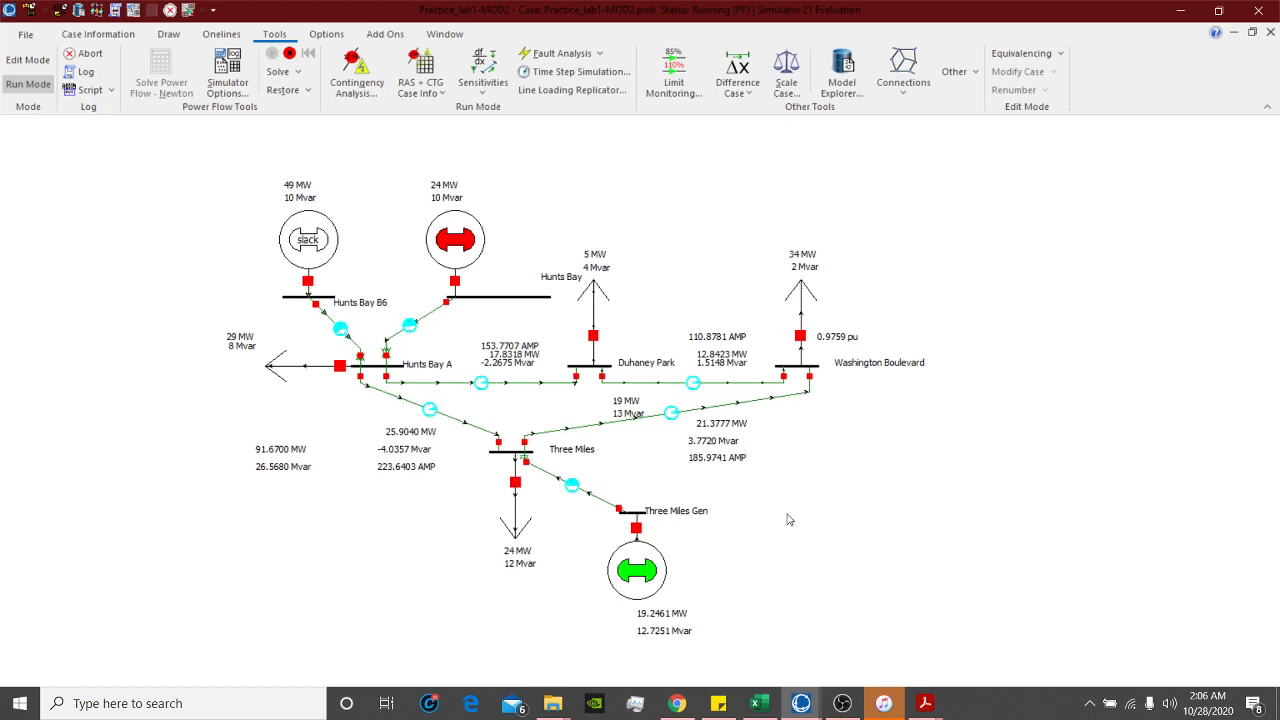
pyautogui.hotkey('ctrl', 's')
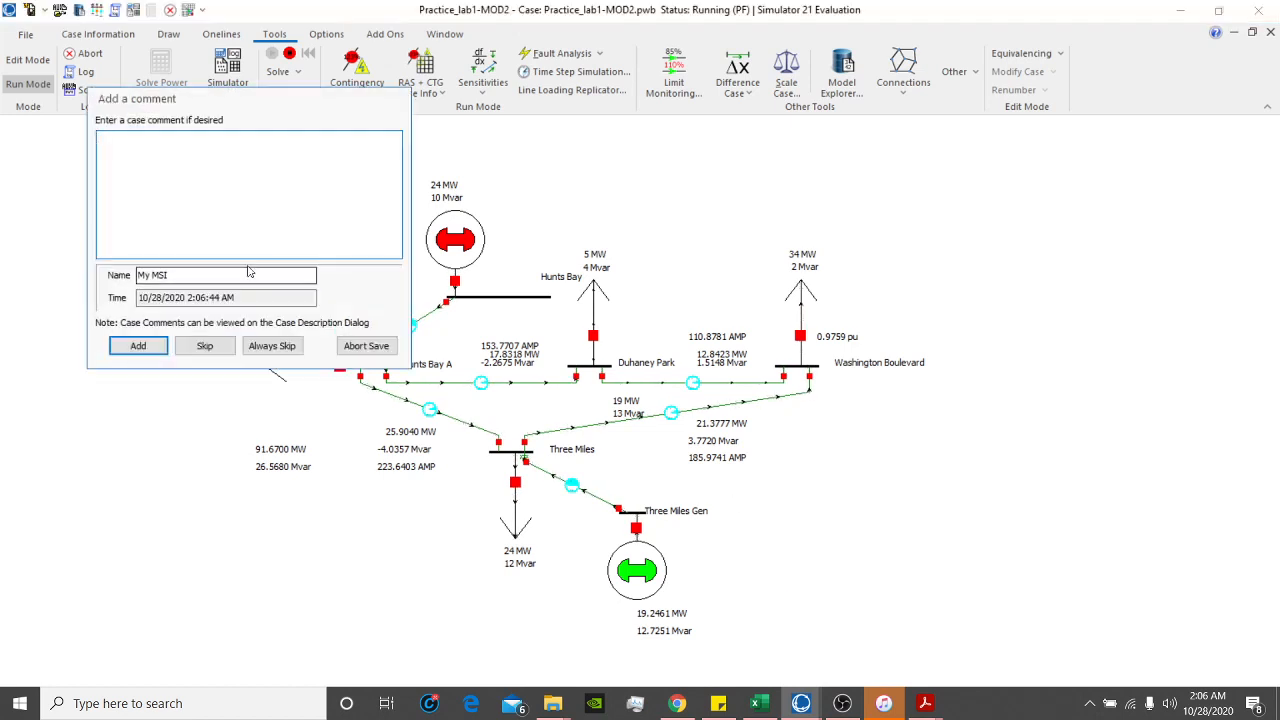
pyautogui.click(143, 345)
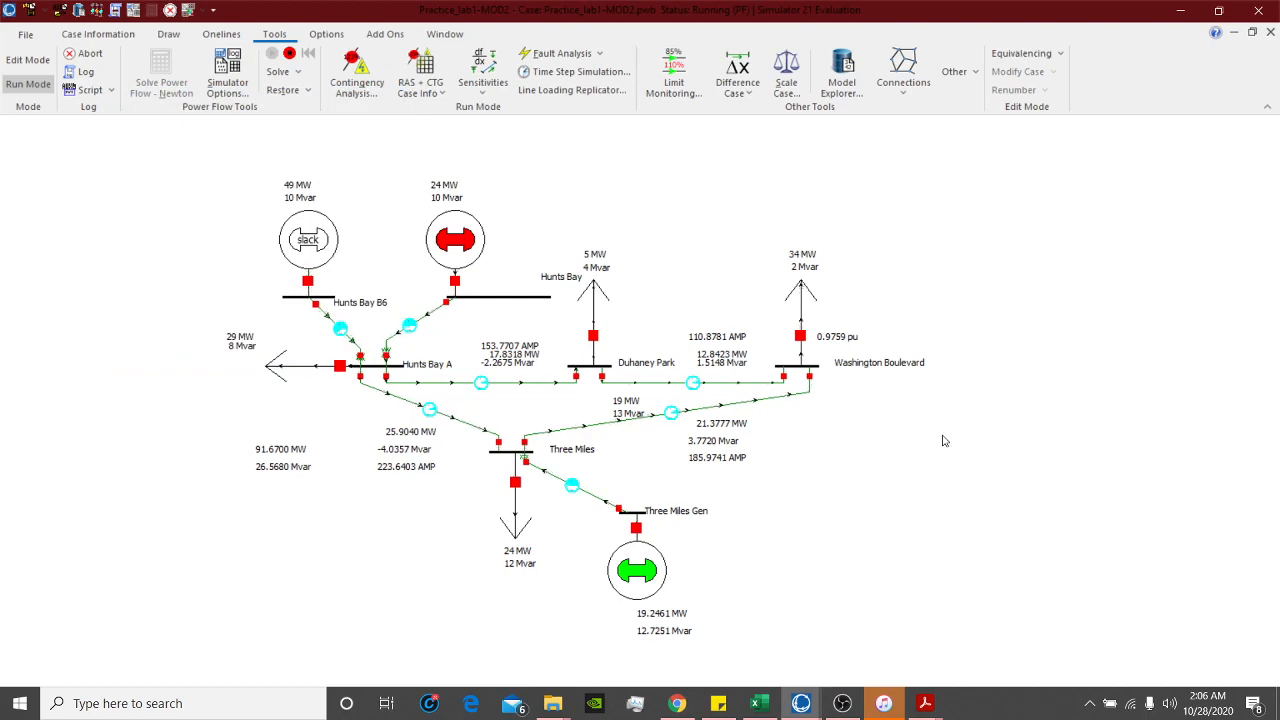
# Step: Switch to Adobe Acrobat Reader and review the lab sheet's load flow, load variation and power factor tasks, items 2 to 7
pyautogui.click(923, 706)
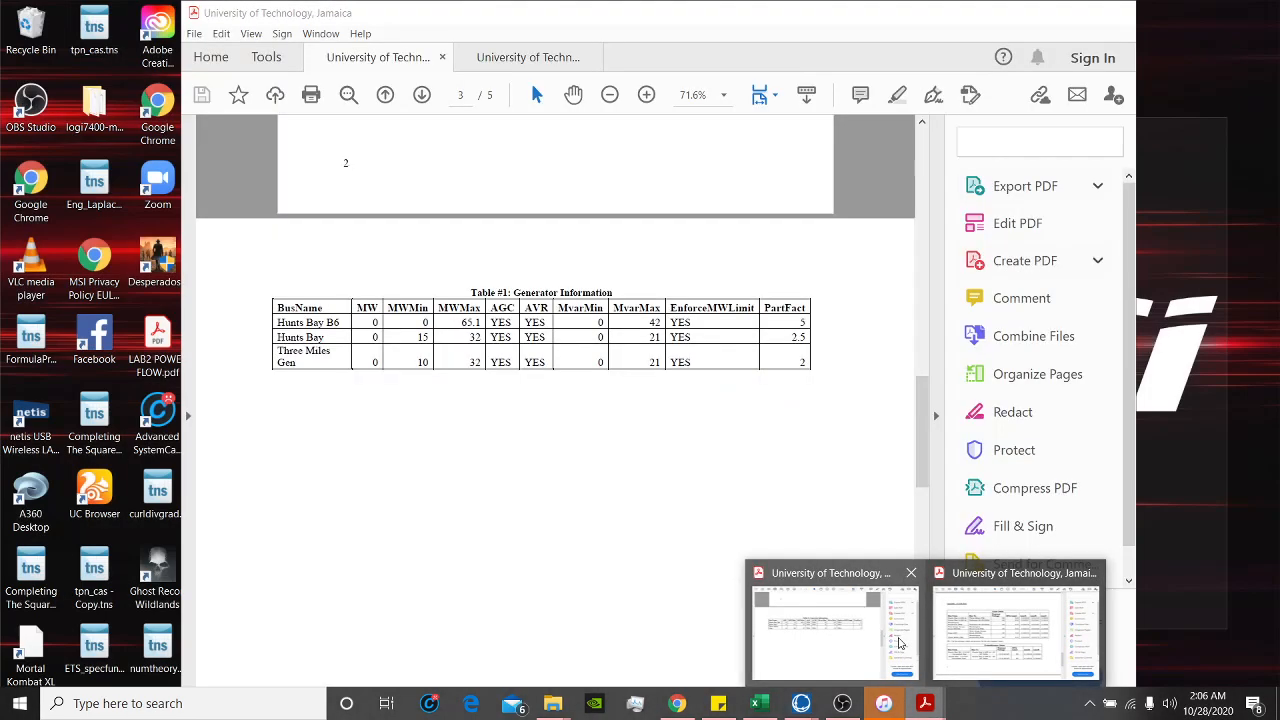
pyautogui.click(901, 643)
pyautogui.scroll(12, 645, 472)
pyautogui.scroll(-10, 645, 470)
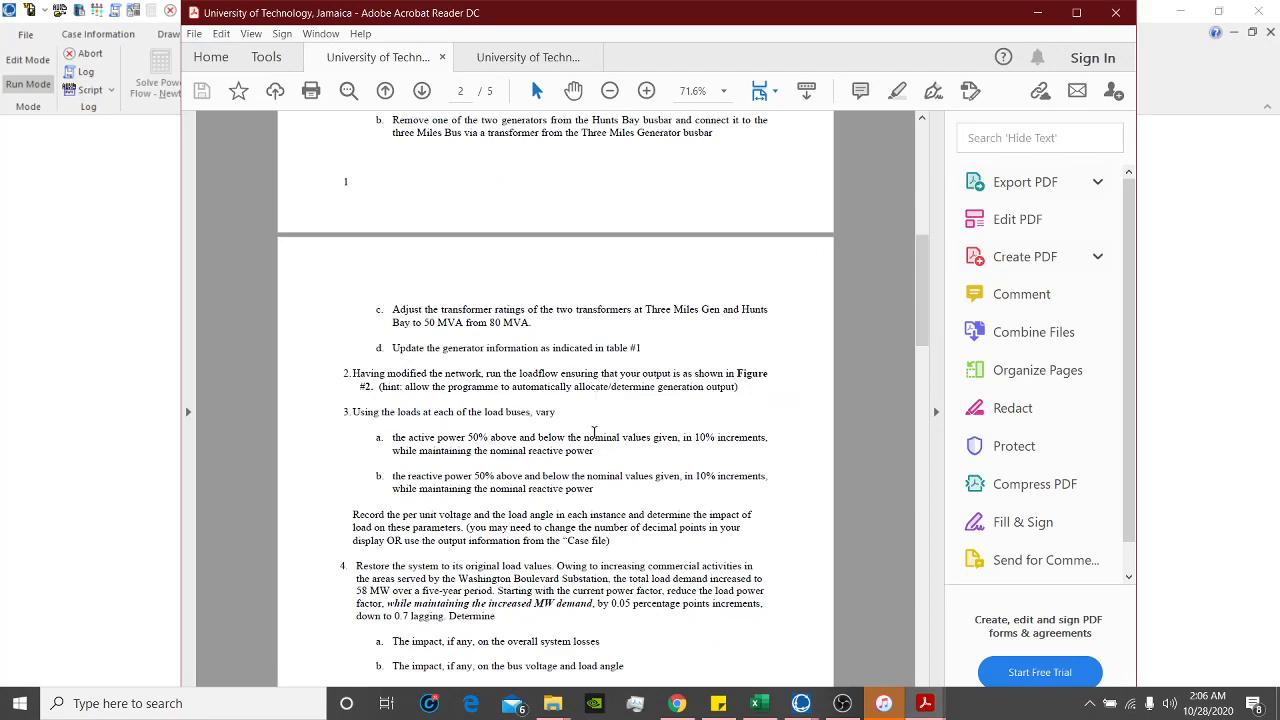
pyautogui.scroll(-10, 593, 420)
pyautogui.scroll(8, 591, 457)
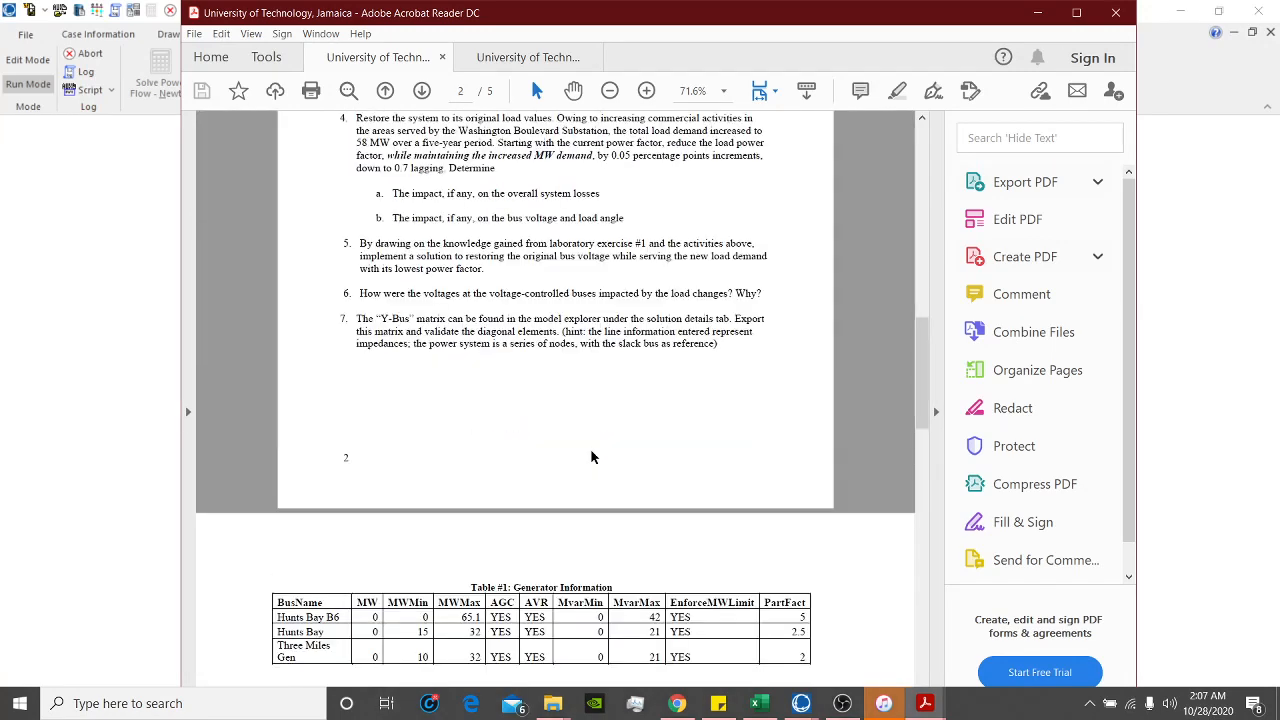
pyautogui.scroll(3, 591, 450)
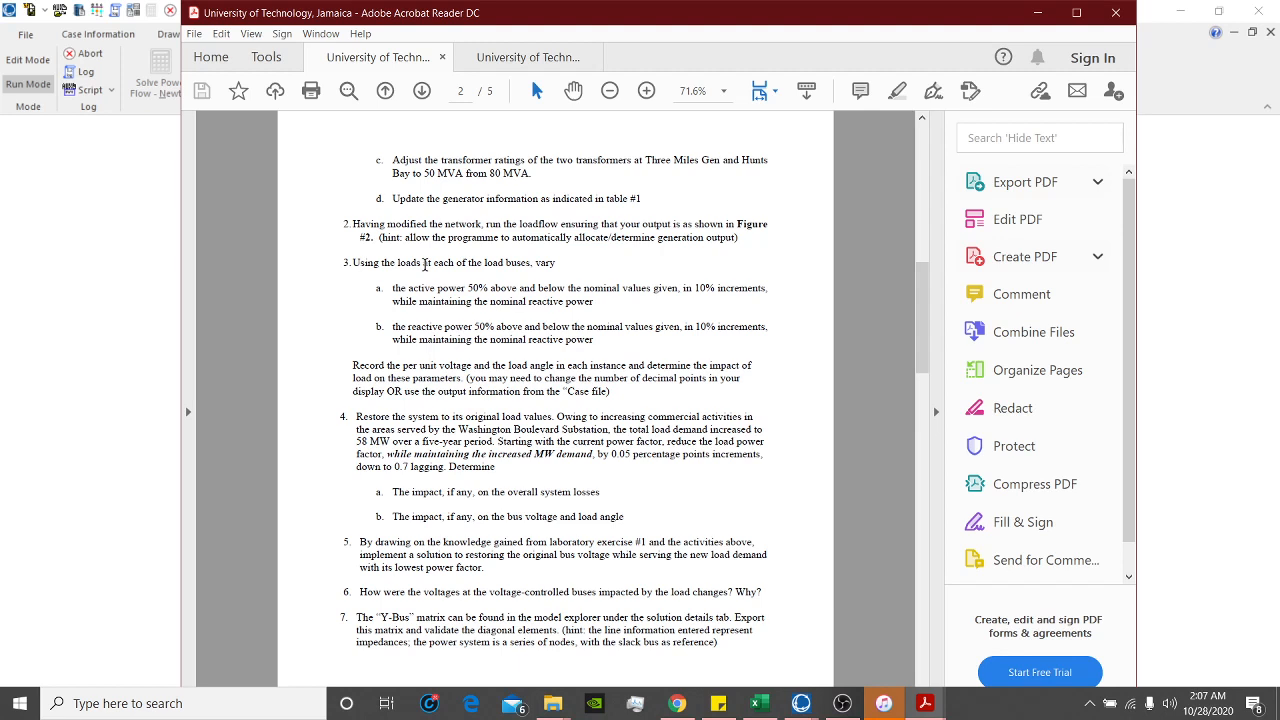
pyautogui.click(1036, 13)
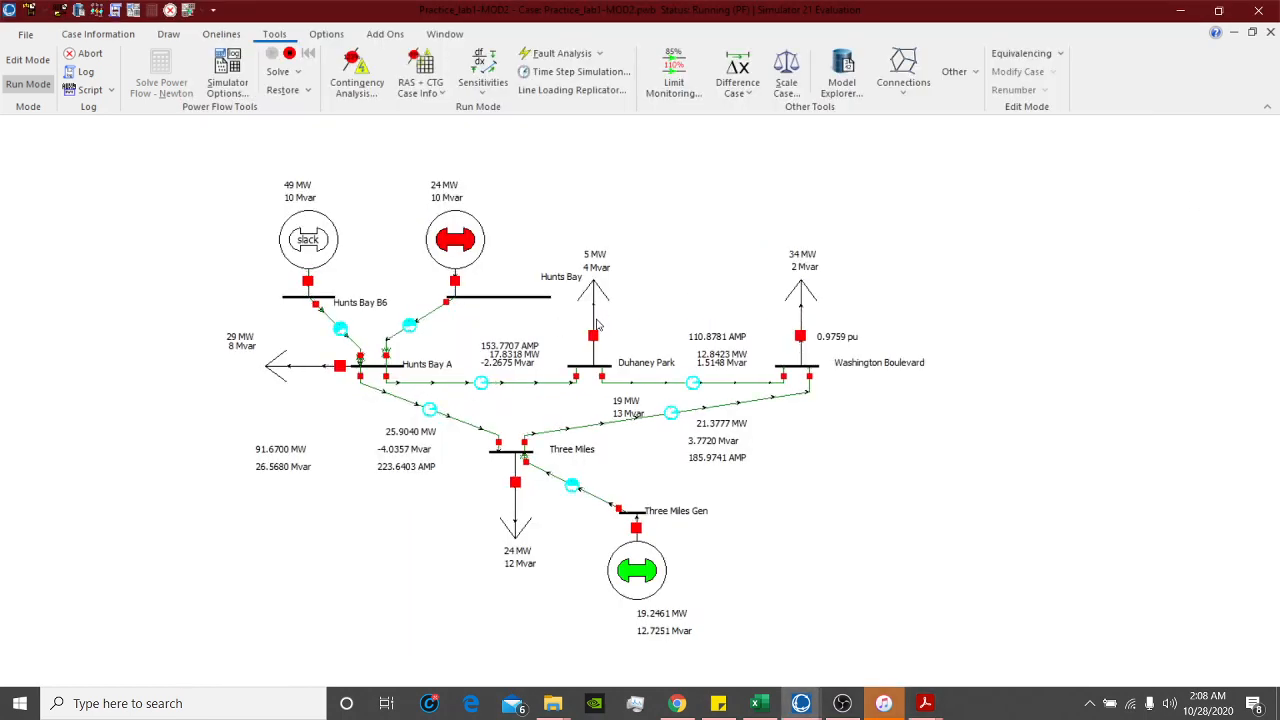
# Step: Open the load information of the Duhaney Park load to view its constant power MW and Mvar values
pyautogui.doubleClick(596, 325)
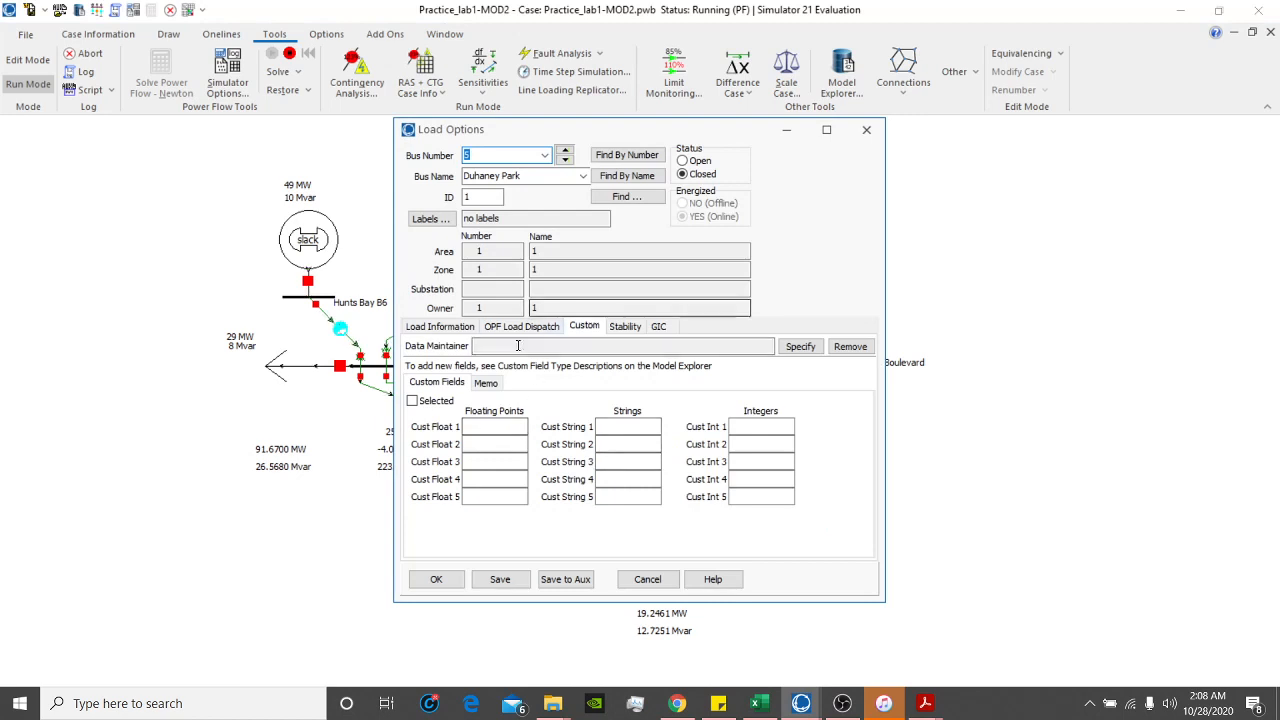
pyautogui.click(440, 326)
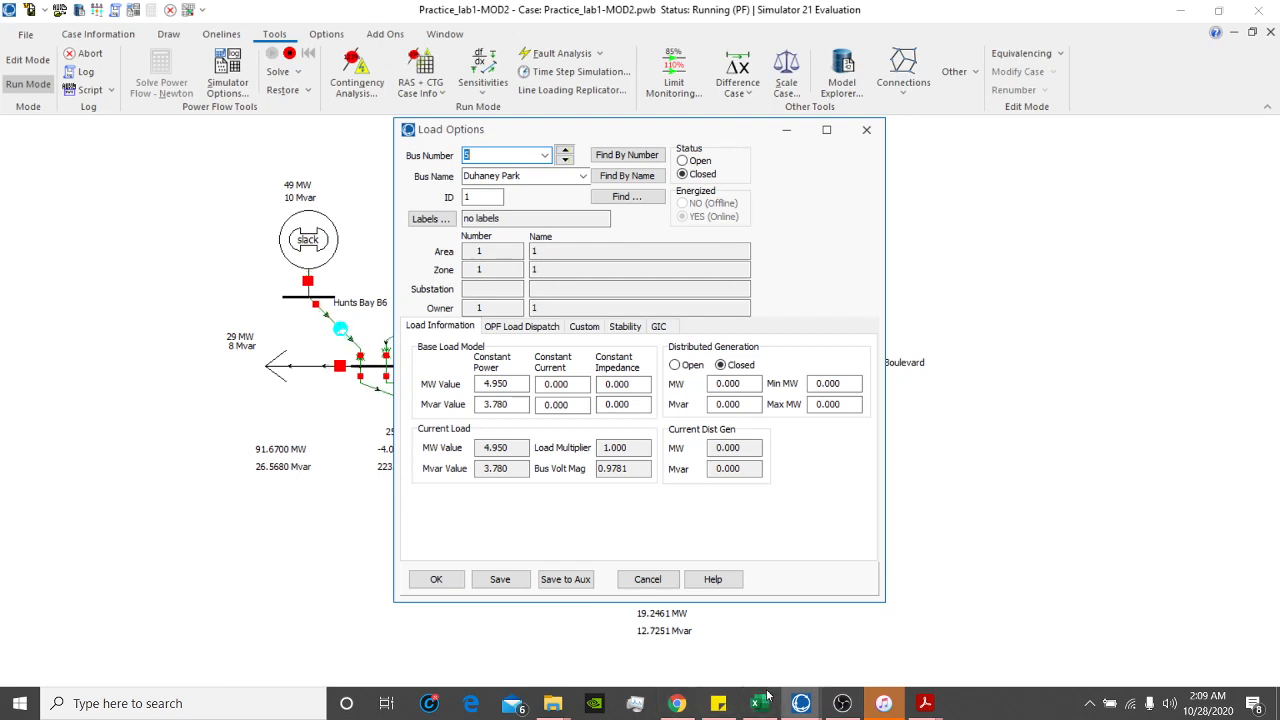
# Step: Switch to Chrome and view the image search results for the power factor formula
pyautogui.moveTo(766, 705)
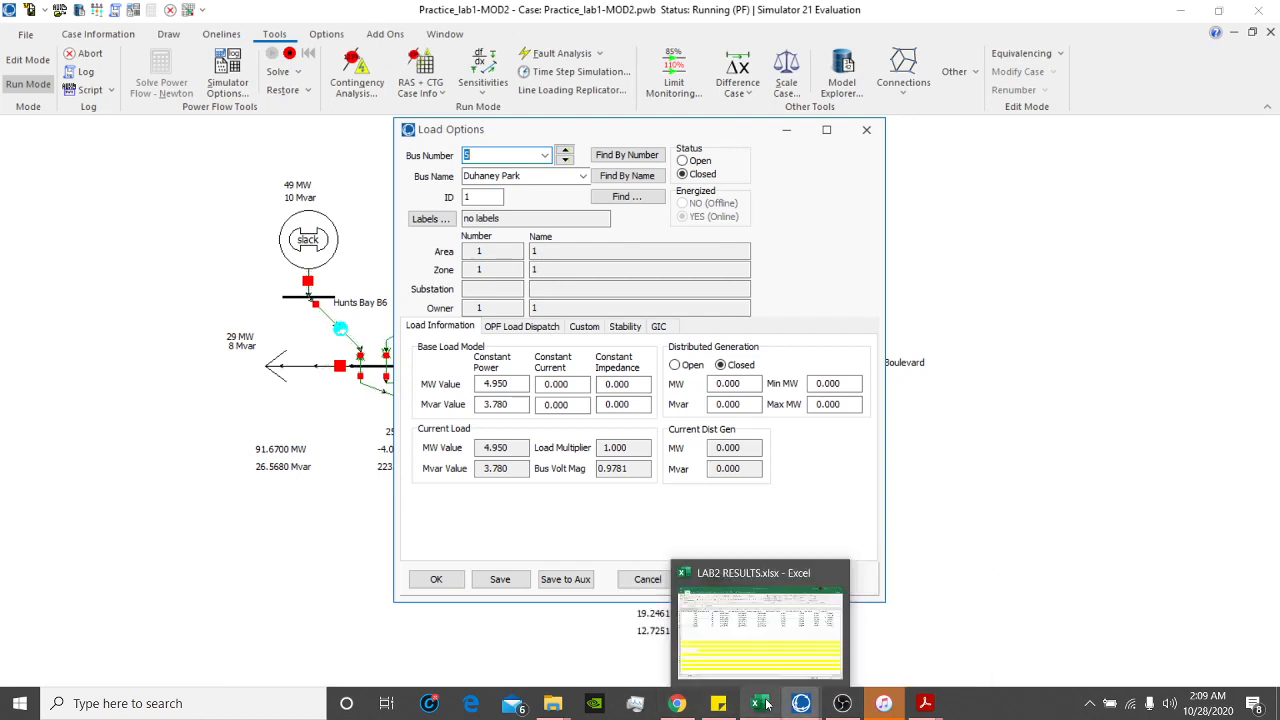
pyautogui.click(677, 703)
pyautogui.click(640, 10)
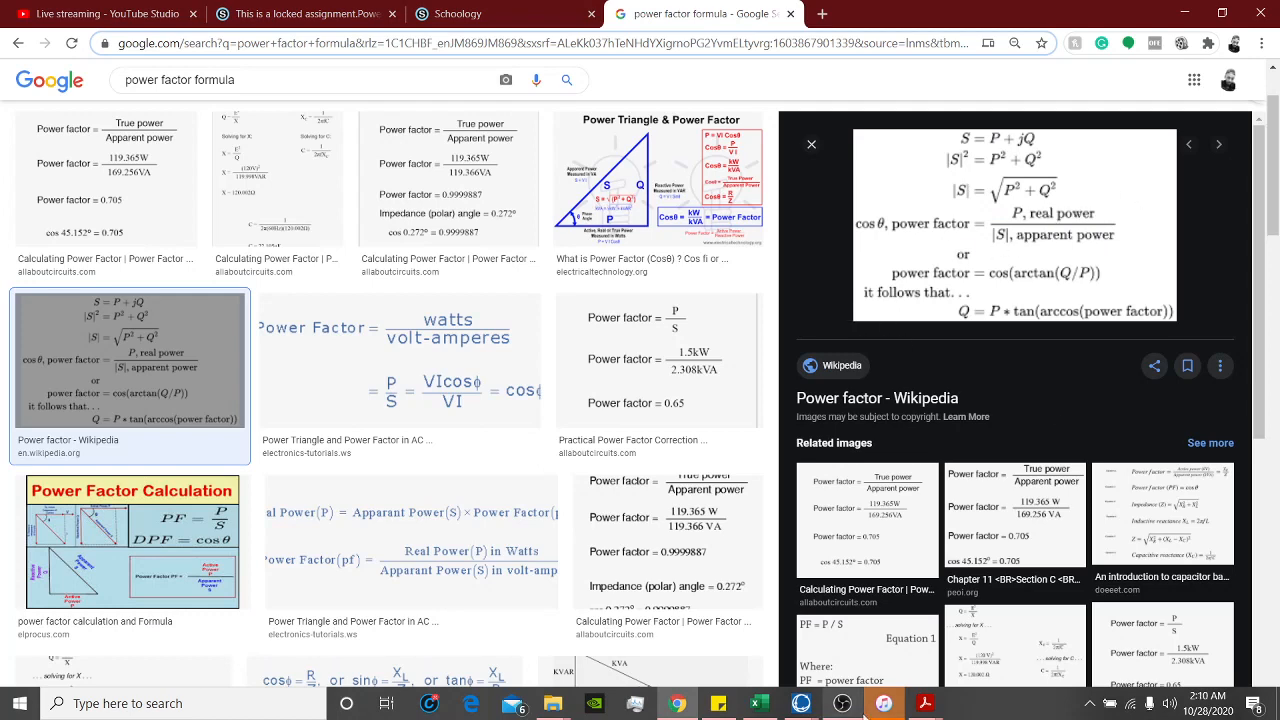
# Step: Switch to LAB2 RESULTS.xlsx in Excel and examine the power factor values and the Apparent Power formulas at 58 MW
pyautogui.click(758, 705)
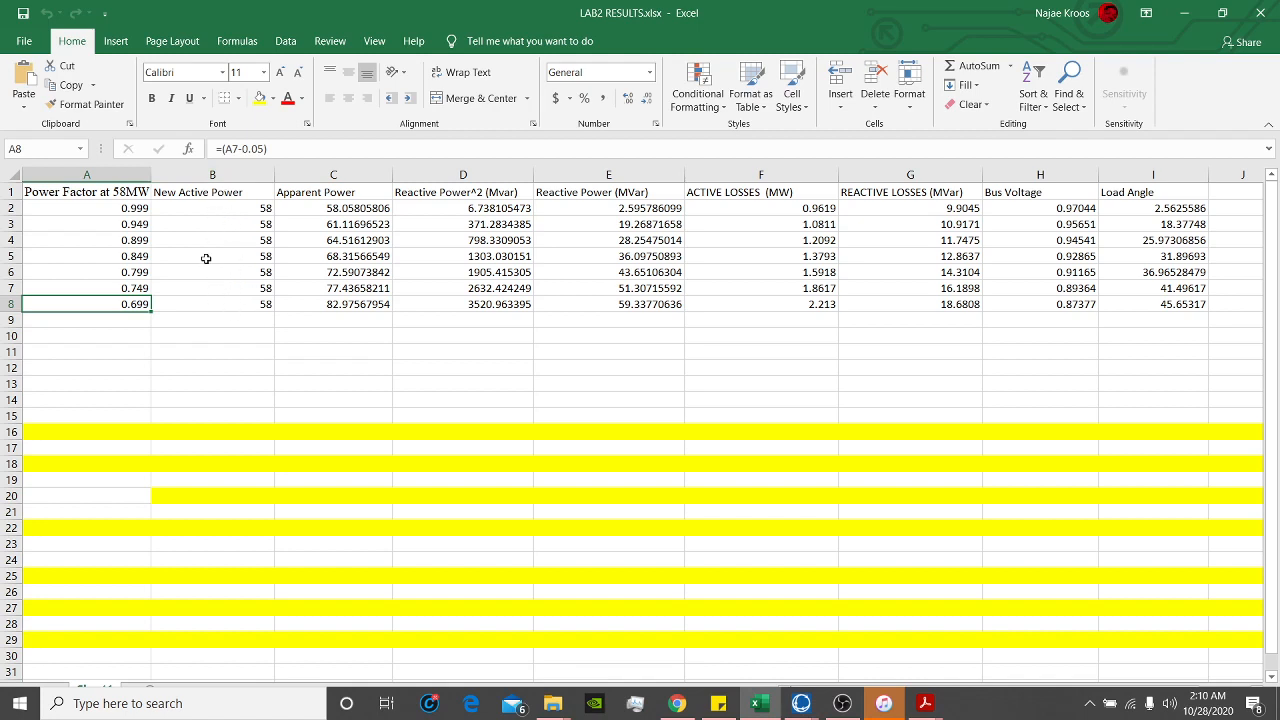
pyautogui.click(306, 201)
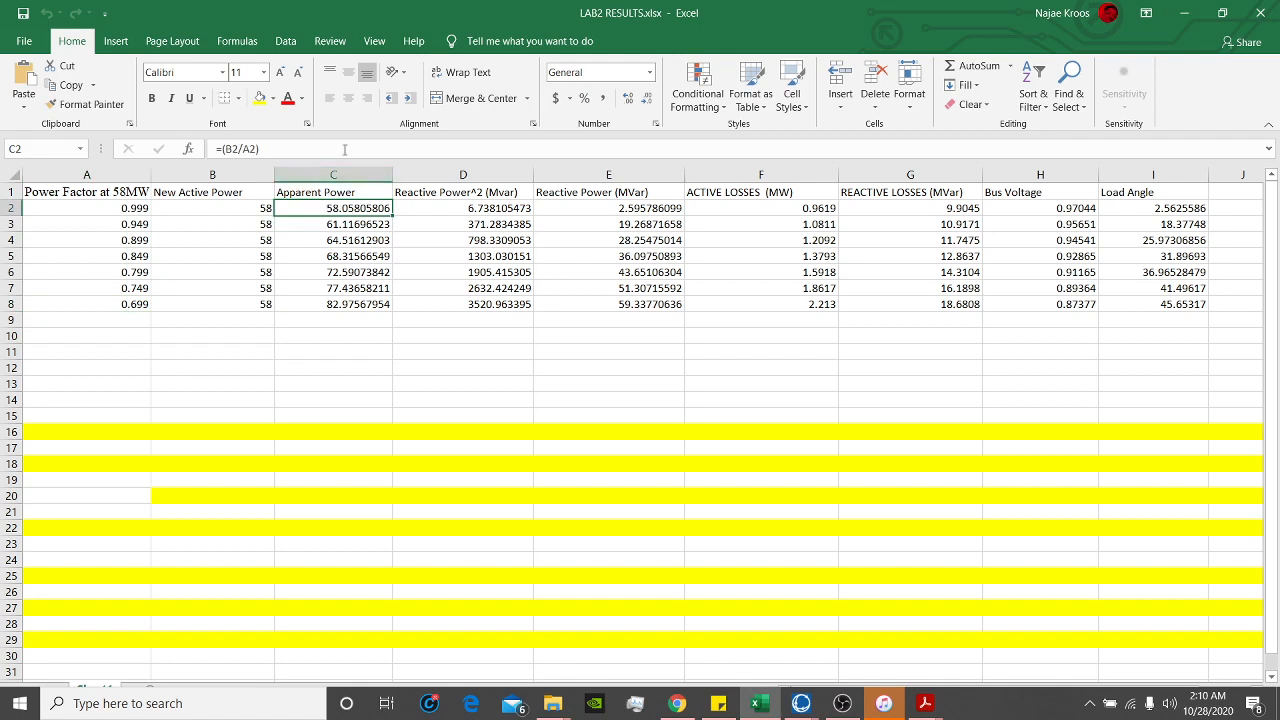
pyautogui.click(128, 209)
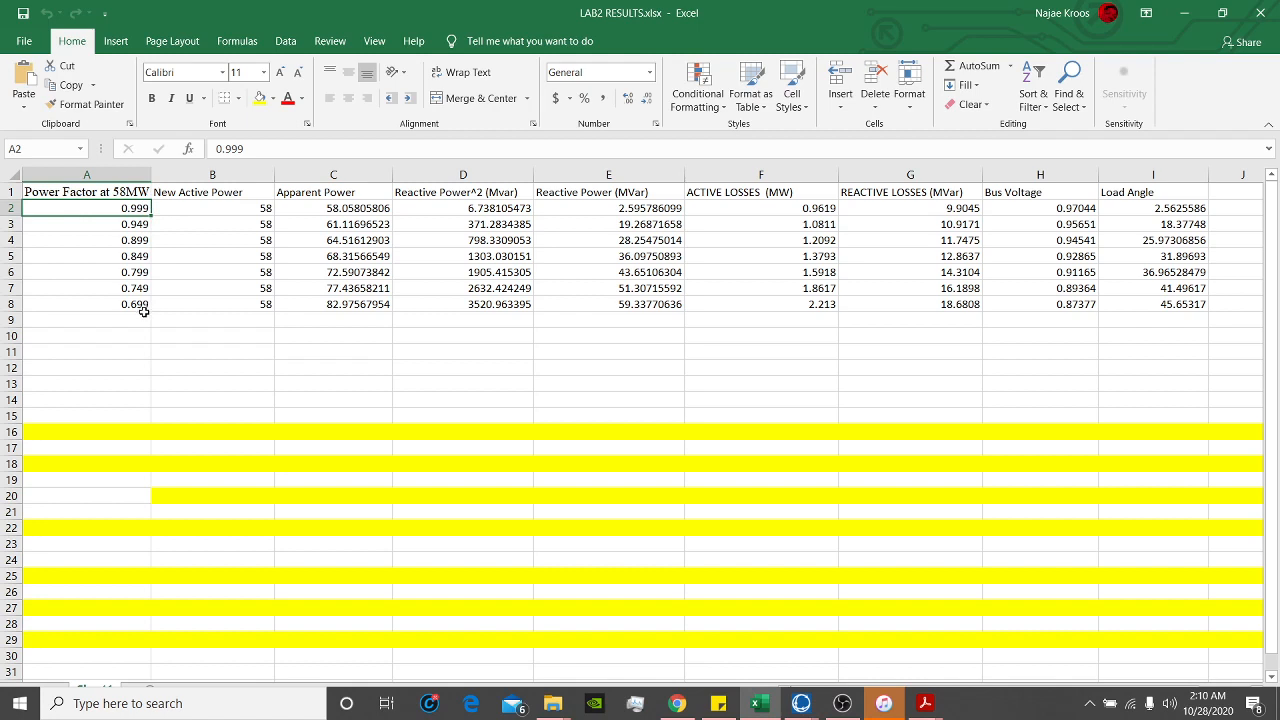
pyautogui.click(325, 211)
pyautogui.click(332, 257)
pyautogui.moveTo(341, 349); pyautogui.dragTo(339, 337)
pyautogui.click(325, 226)
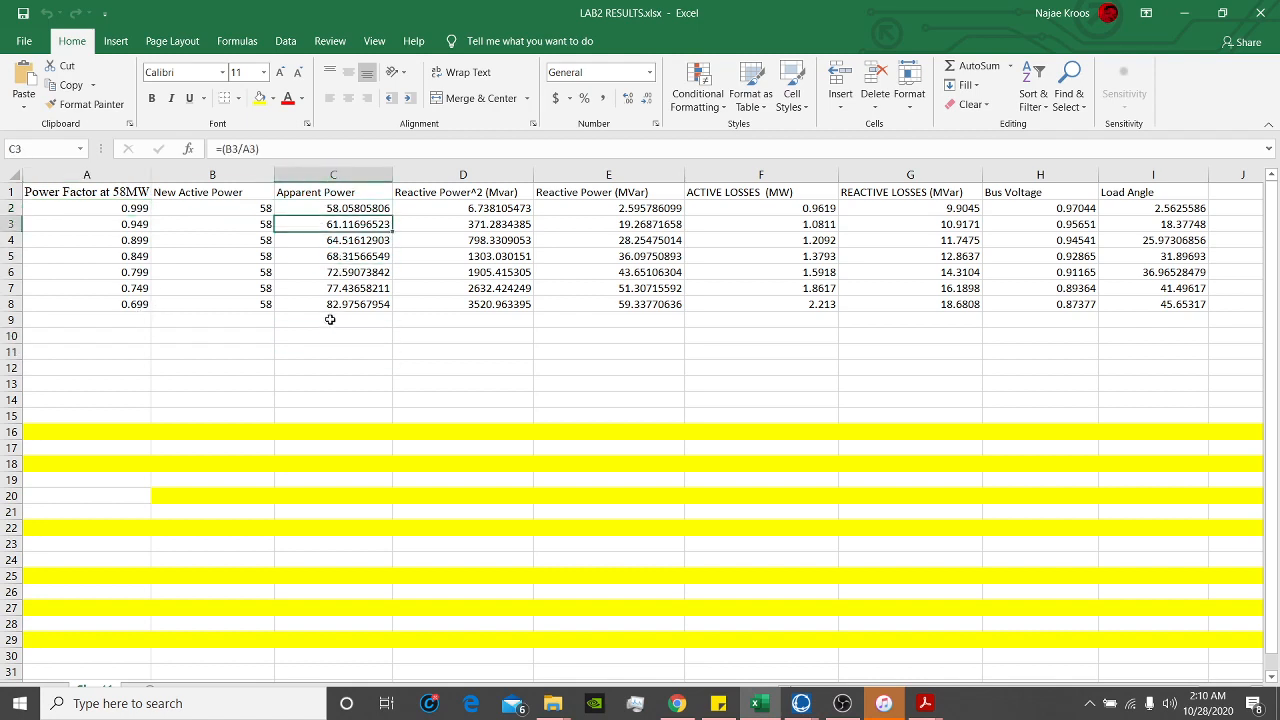
pyautogui.click(323, 208)
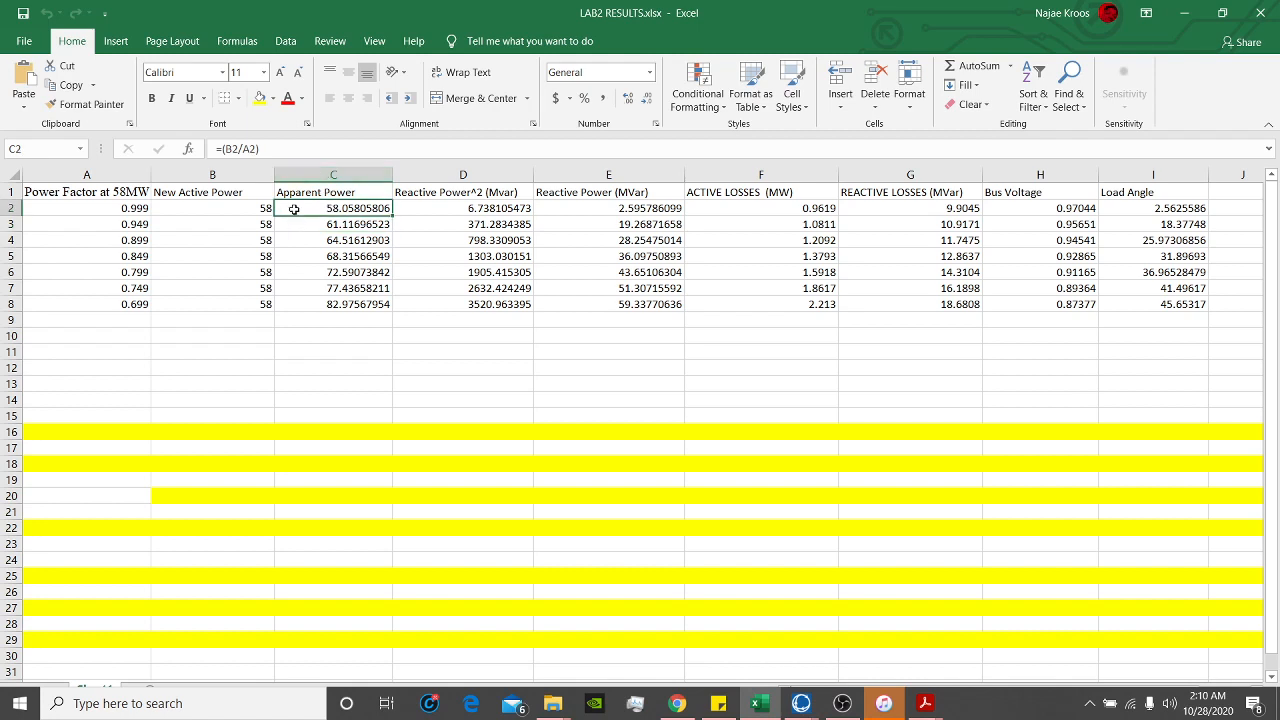
# Step: Examine the New Active Power, power factor, Reactive Power formula and Active Losses cells in the 58 MW results table
pyautogui.click(213, 208)
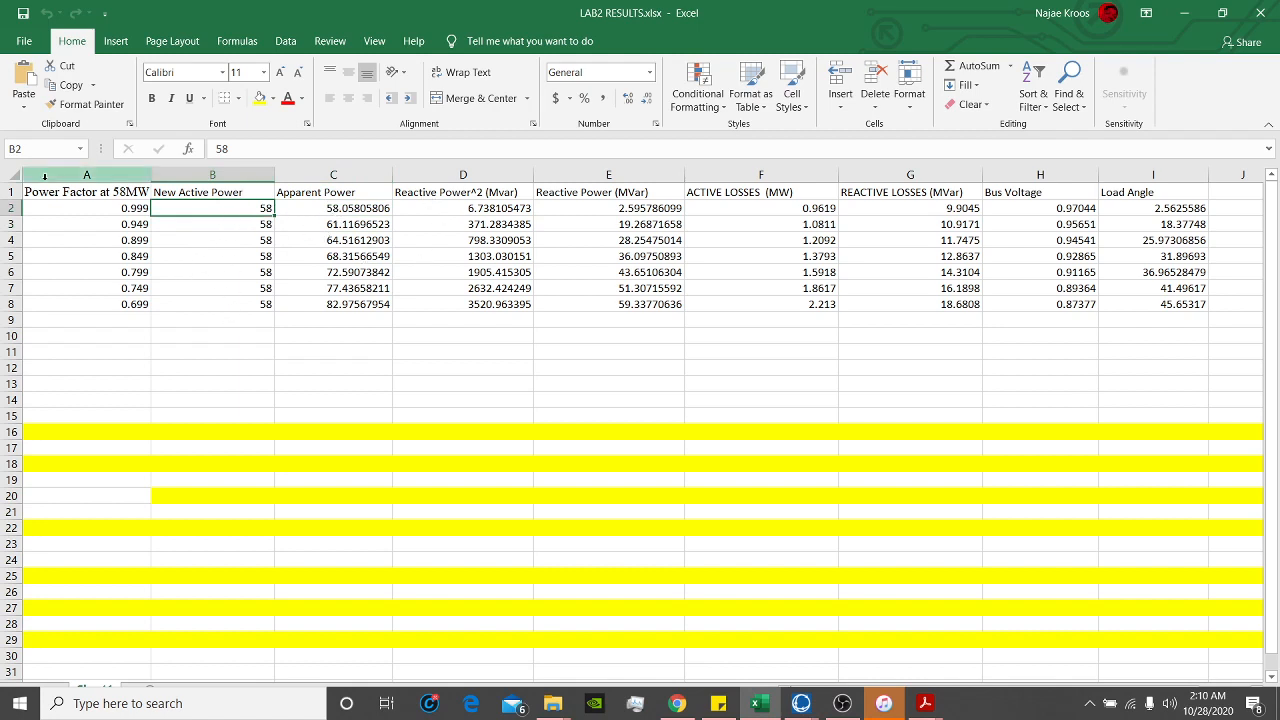
pyautogui.click(82, 212)
pyautogui.click(548, 212)
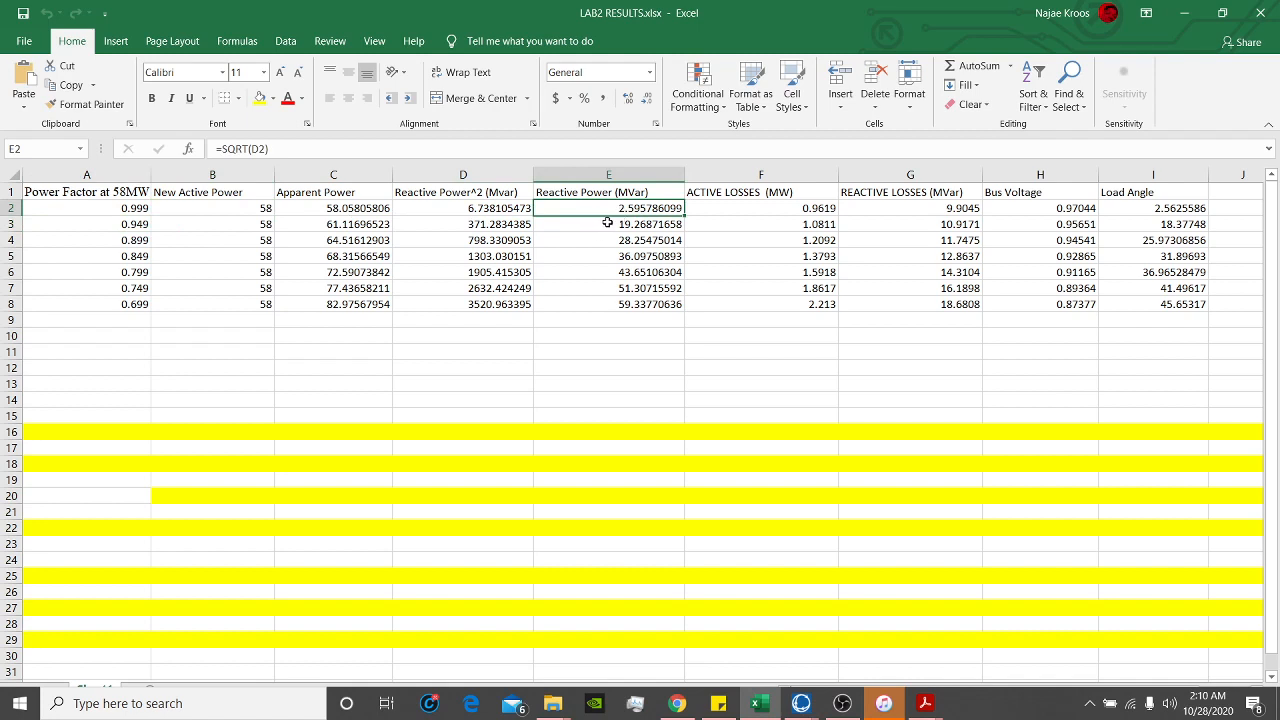
pyautogui.click(607, 223)
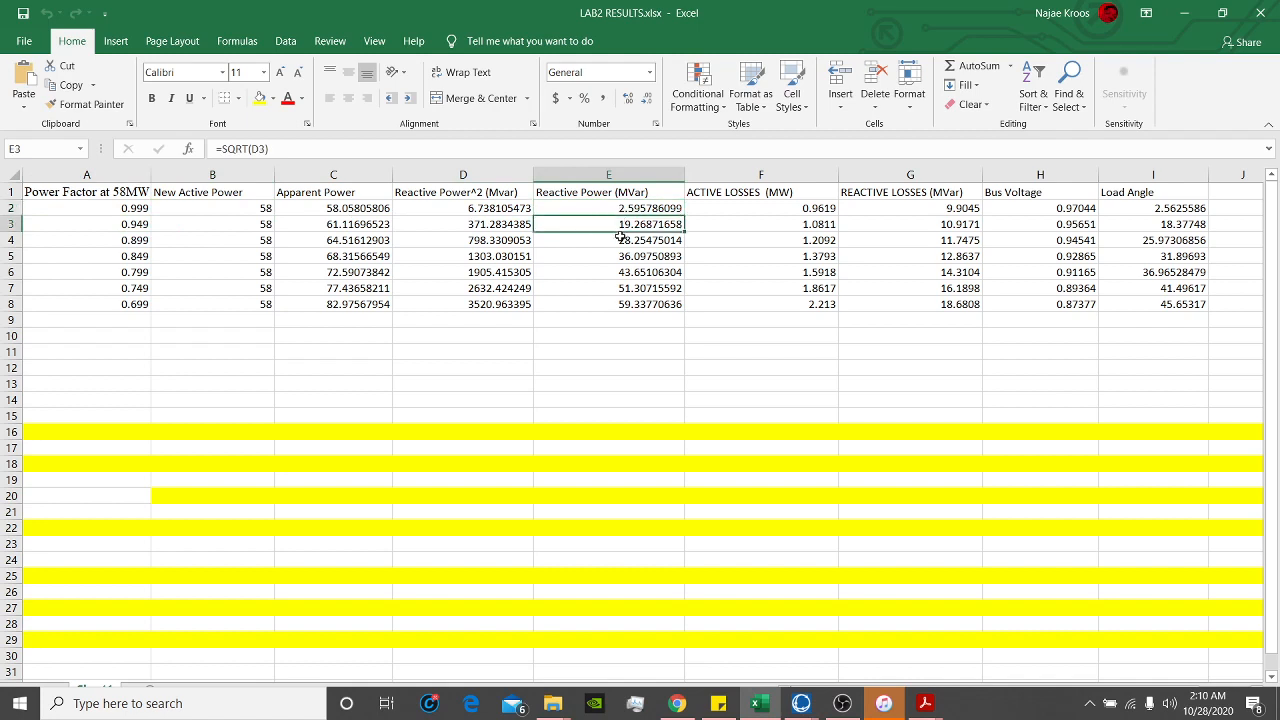
pyautogui.click(726, 226)
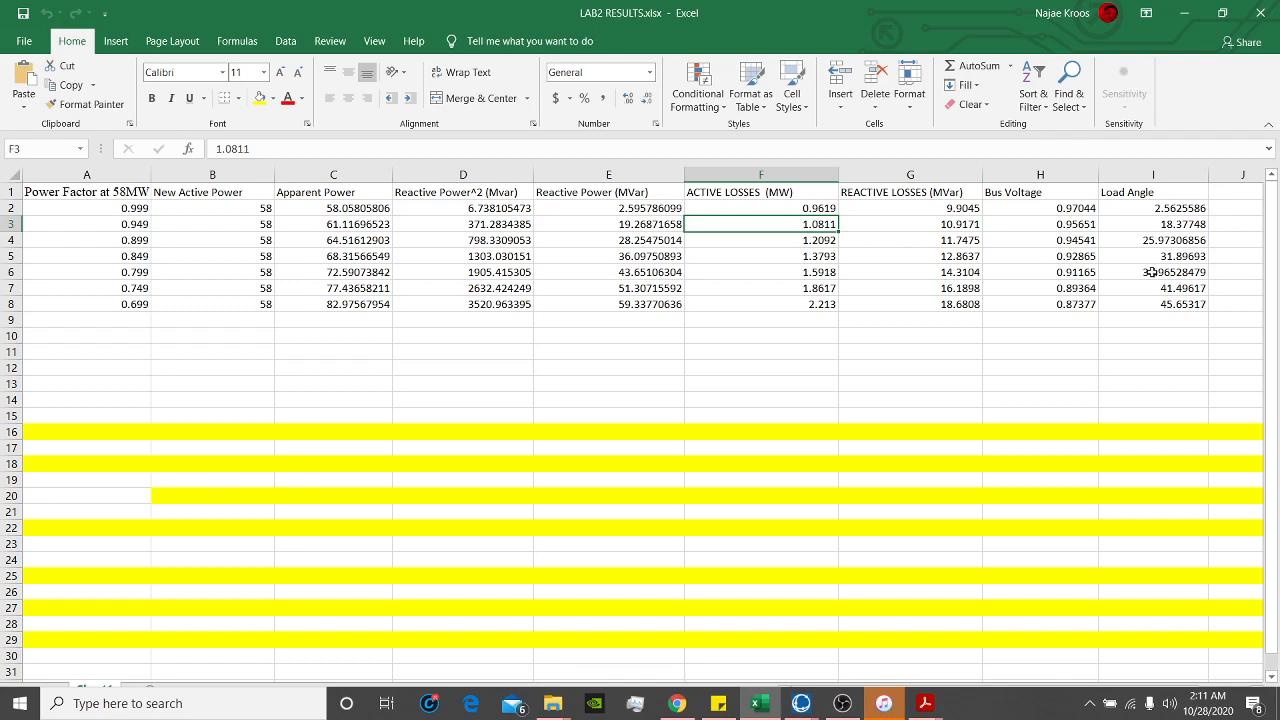
# Step: Switch to PowerWorld Simulator and view the one-line diagram of the Lab2-Power Flow Analysis case
pyautogui.click(1184, 13)
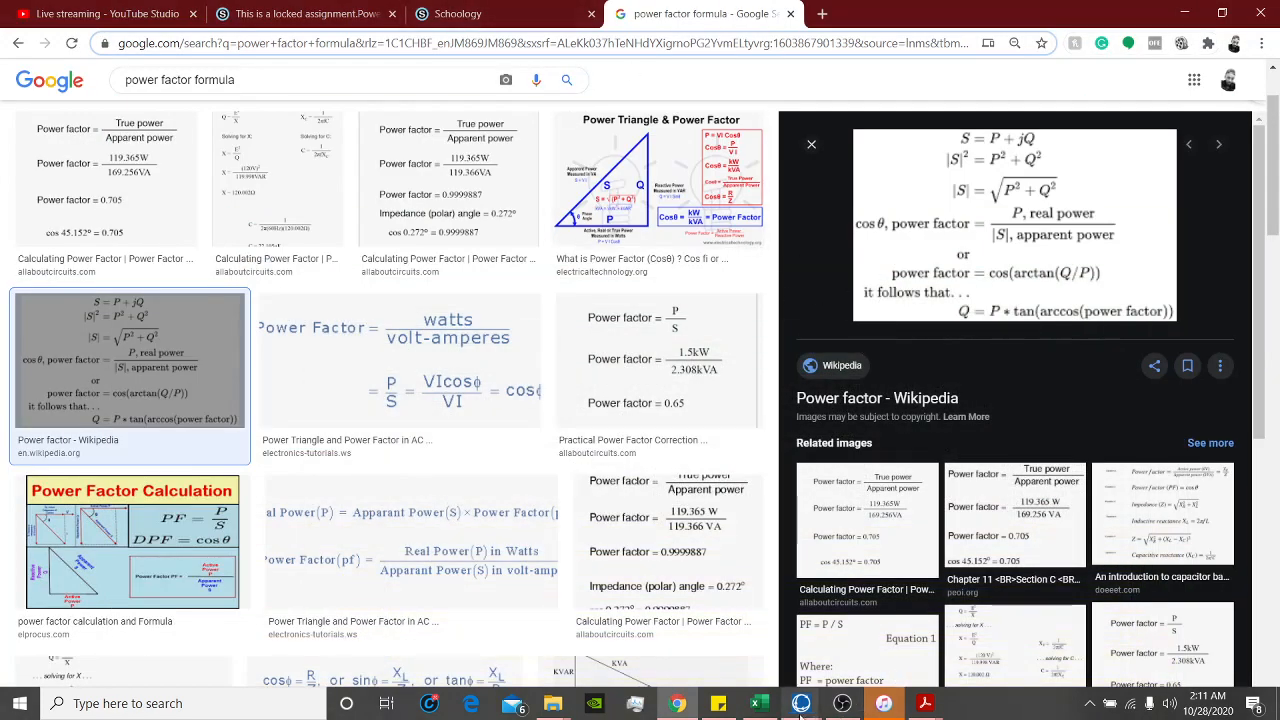
pyautogui.moveTo(800, 711)
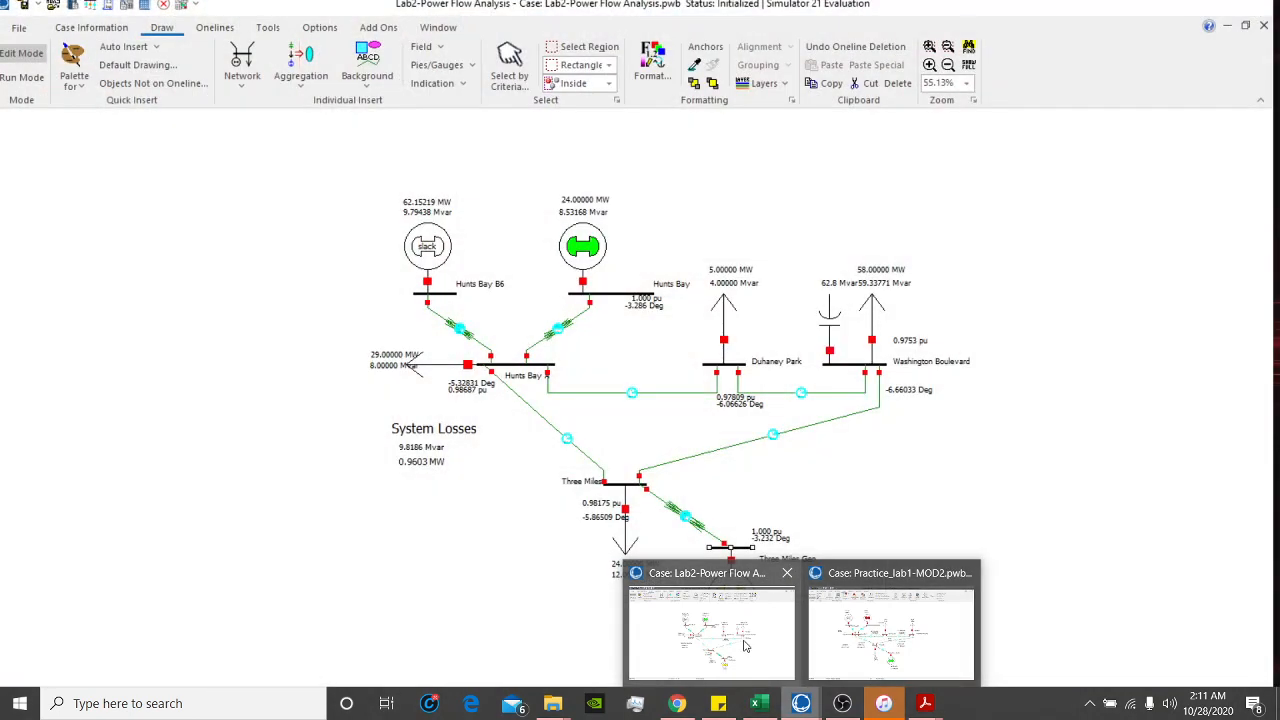
pyautogui.click(790, 587)
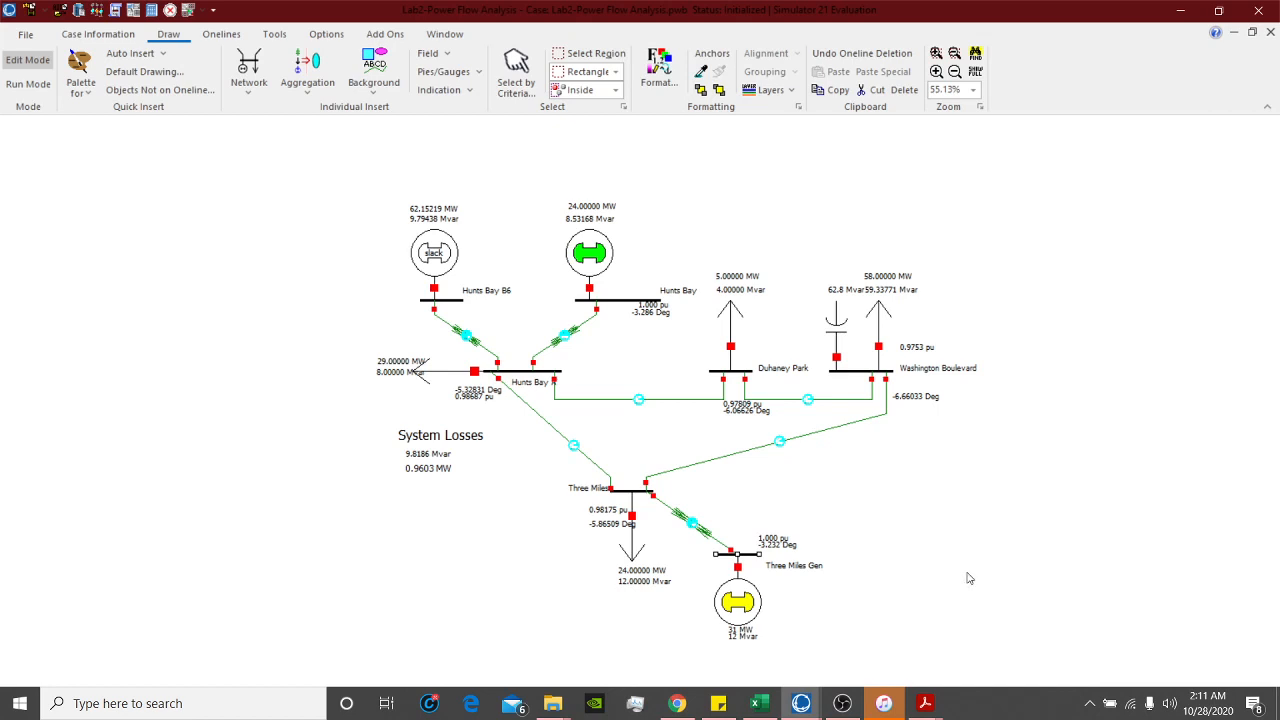
# Step: Return to the Practice_lab1-MOD2 case and close the Duhaney Park load's options without changes
pyautogui.click(797, 703)
pyautogui.click(676, 648)
pyautogui.click(801, 703)
pyautogui.click(942, 626)
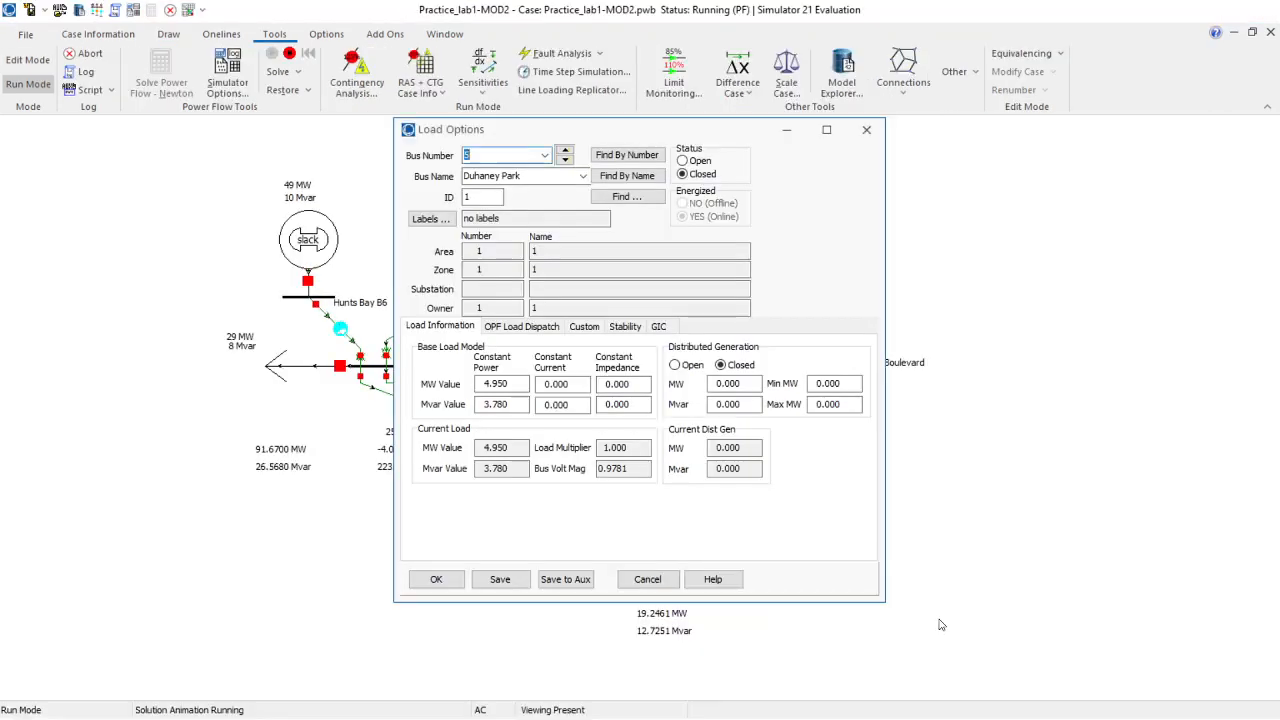
pyautogui.click(867, 129)
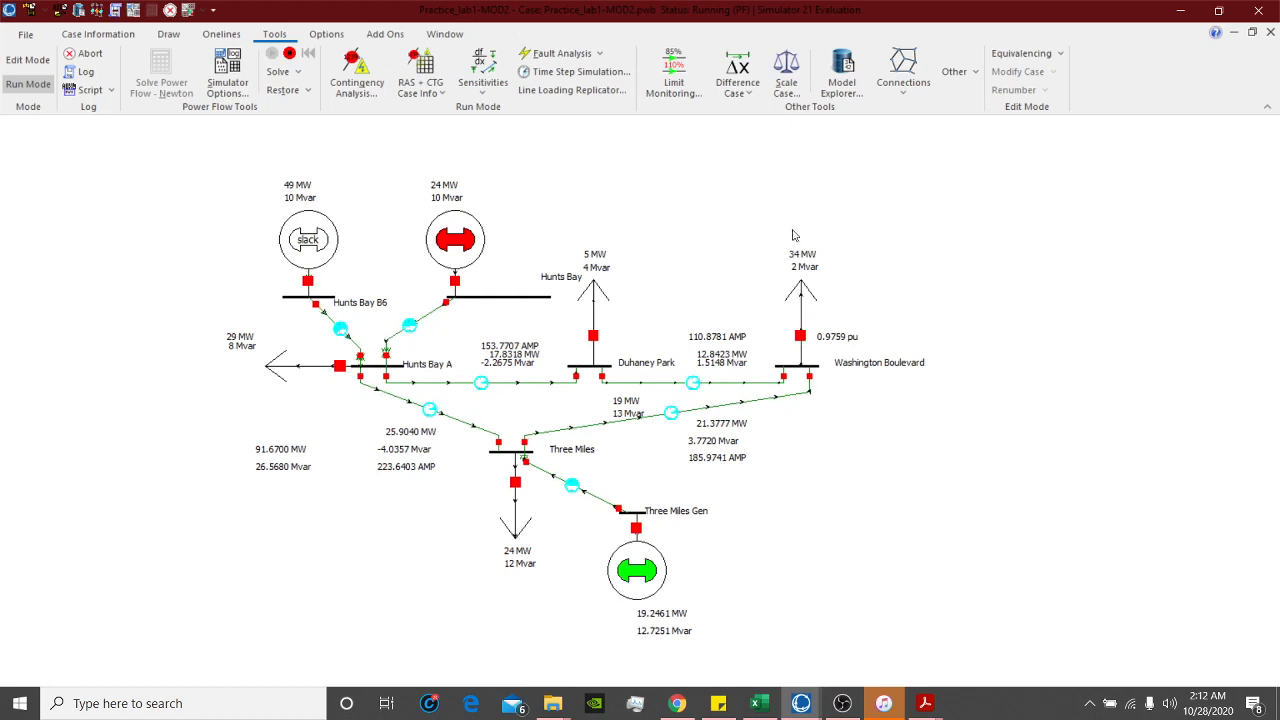
# Step: Put the case in Edit Mode and lengthen the Washington Boulevard bus to make room beside its load
pyautogui.click(28, 60)
pyautogui.moveTo(775, 366); pyautogui.dragTo(756, 366)
pyautogui.click(725, 253)
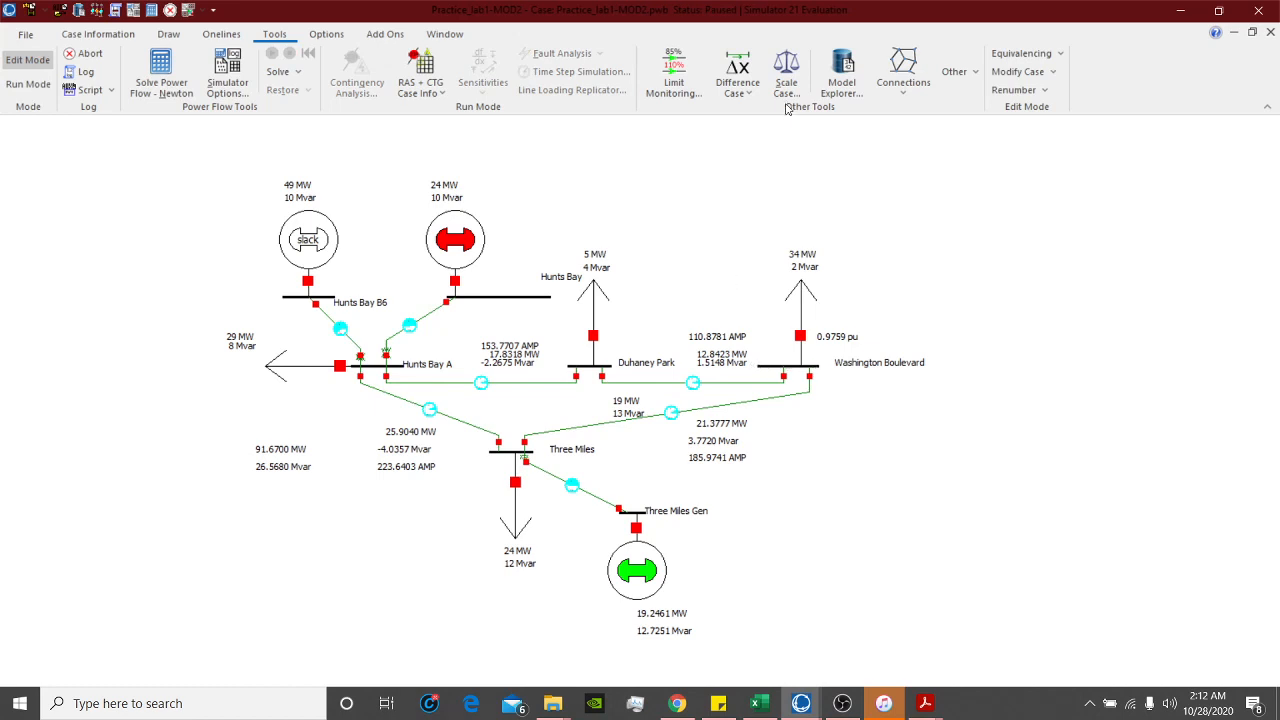
# Step: Add a switched shunt to the Washington Boulevard bus with a nominal value of 5 Mvar
pyautogui.click(168, 34)
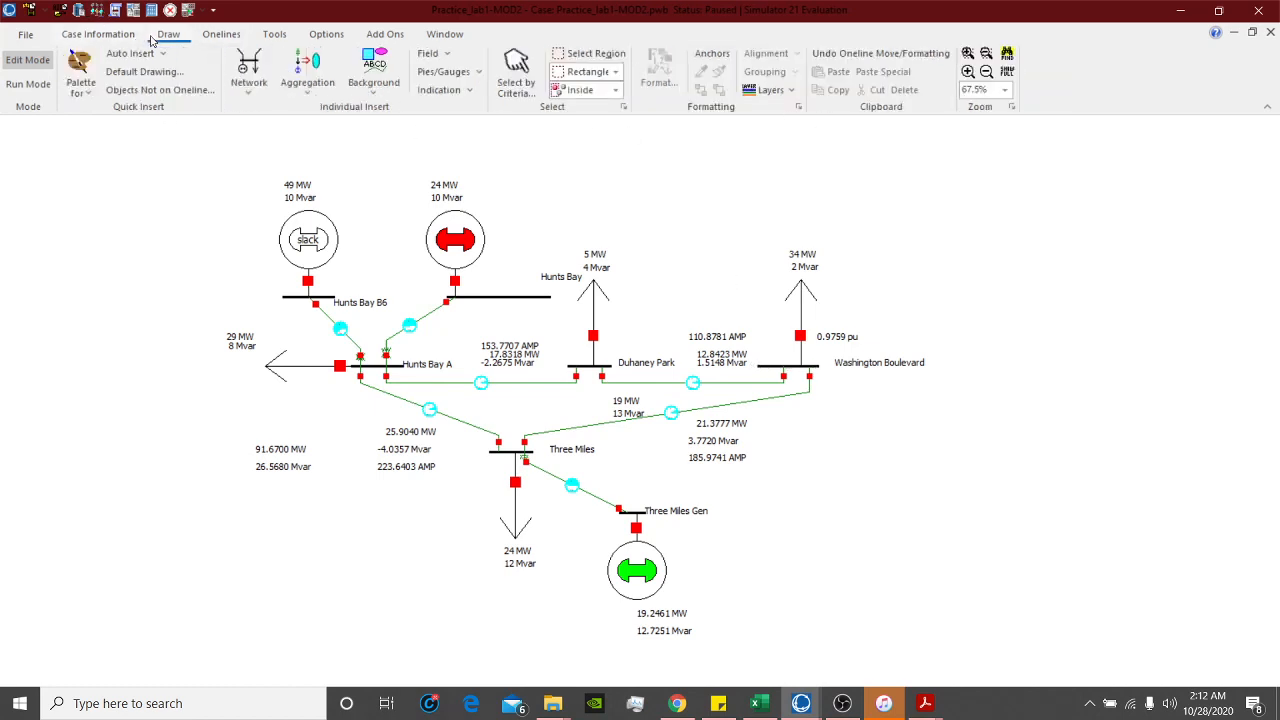
pyautogui.click(249, 74)
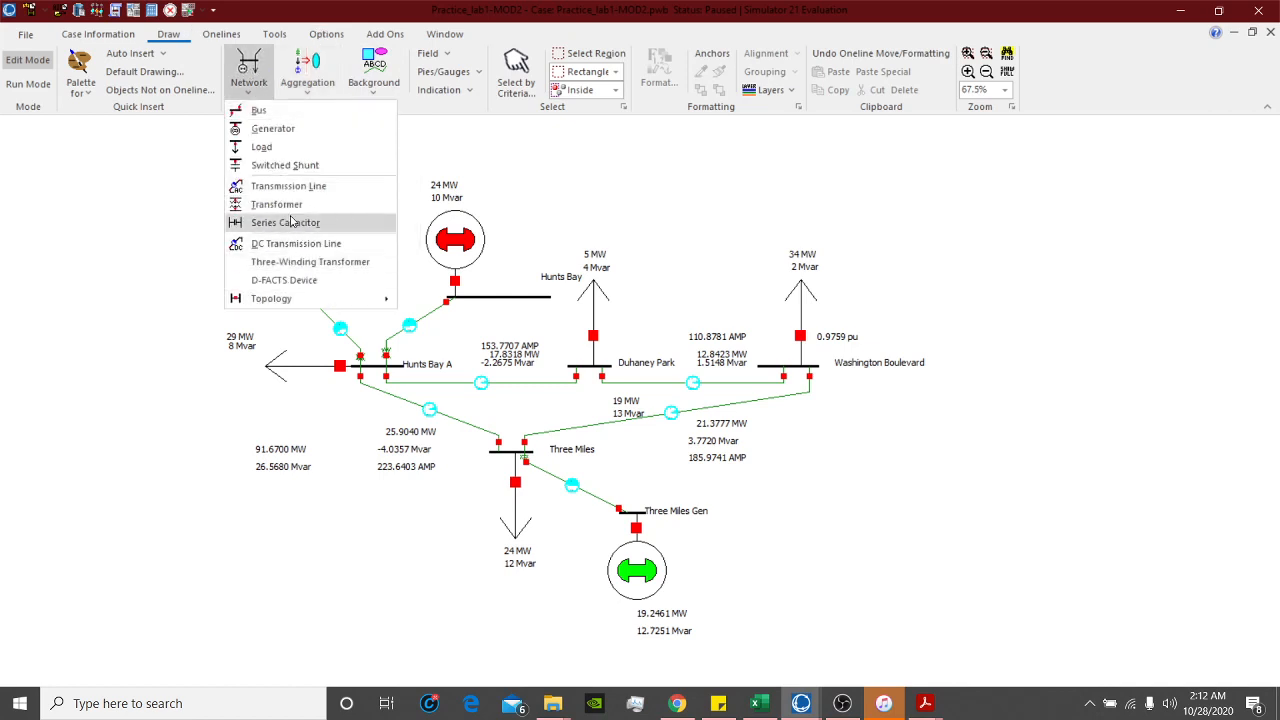
pyautogui.click(265, 168)
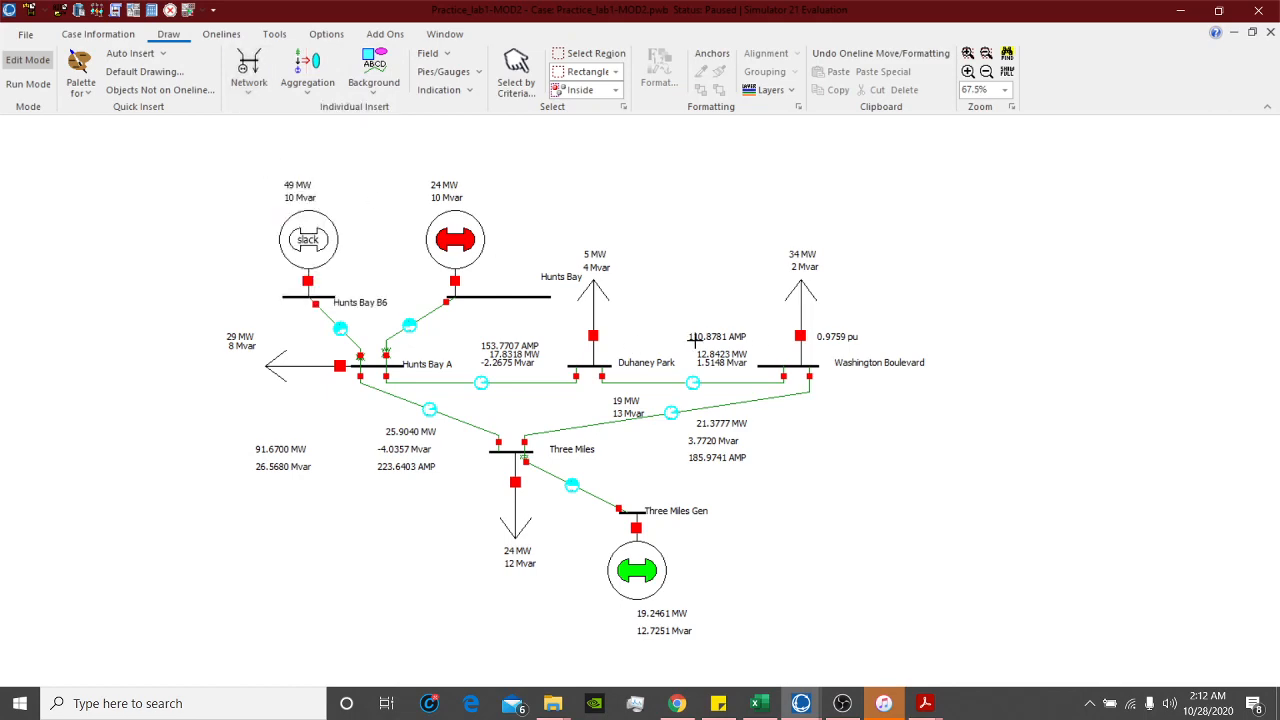
pyautogui.click(780, 385)
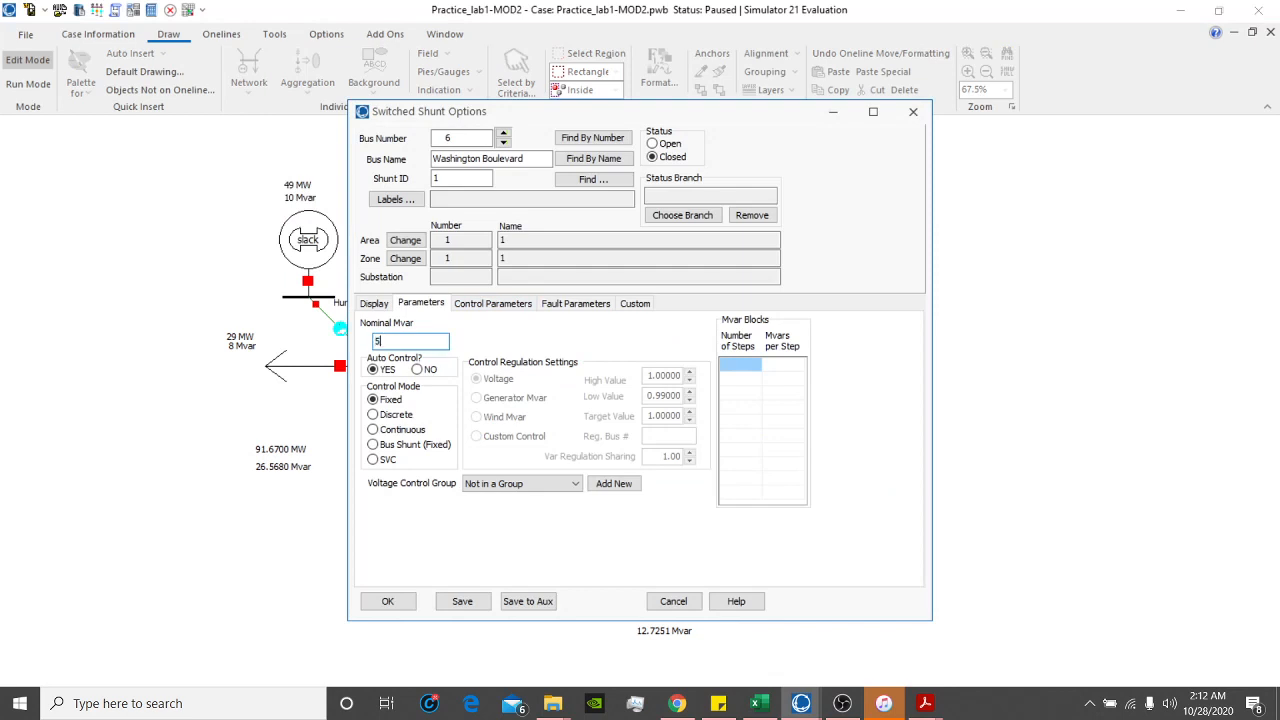
pyautogui.click(388, 601)
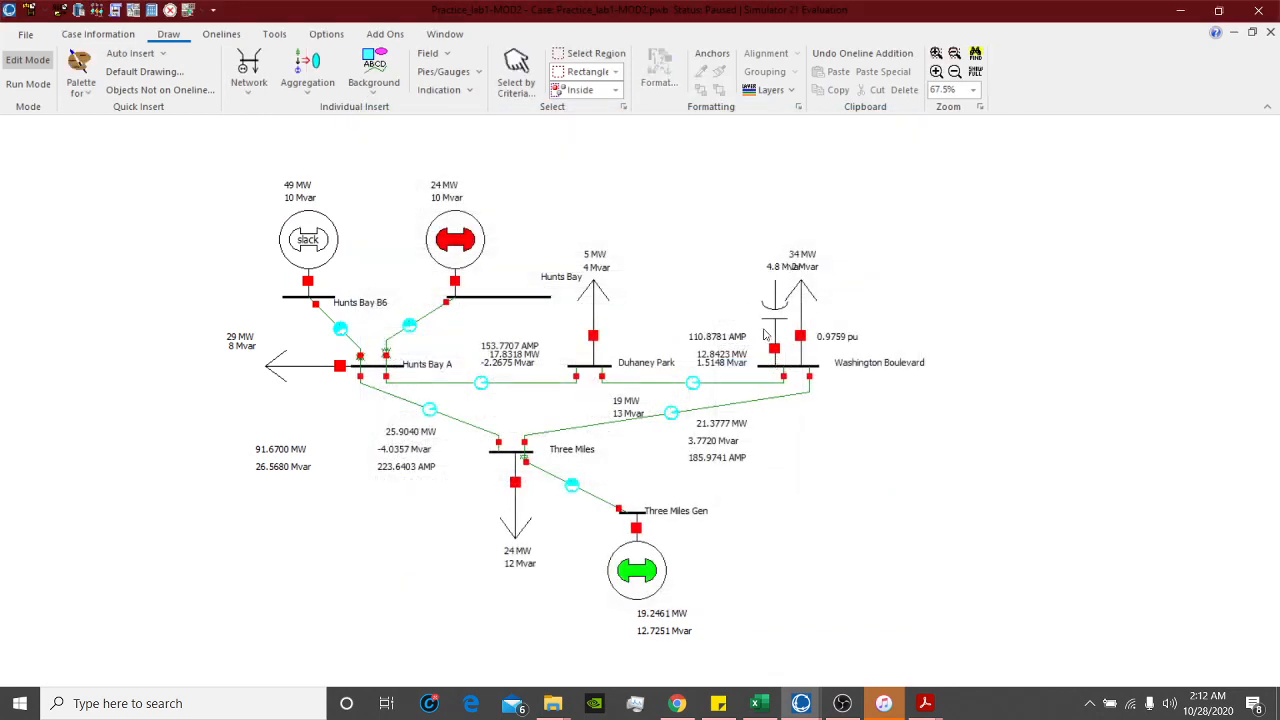
# Step: Review the Washington Boulevard switched shunt's parameter, control, fault and display settings, then close its options without changes
pyautogui.click(775, 330)
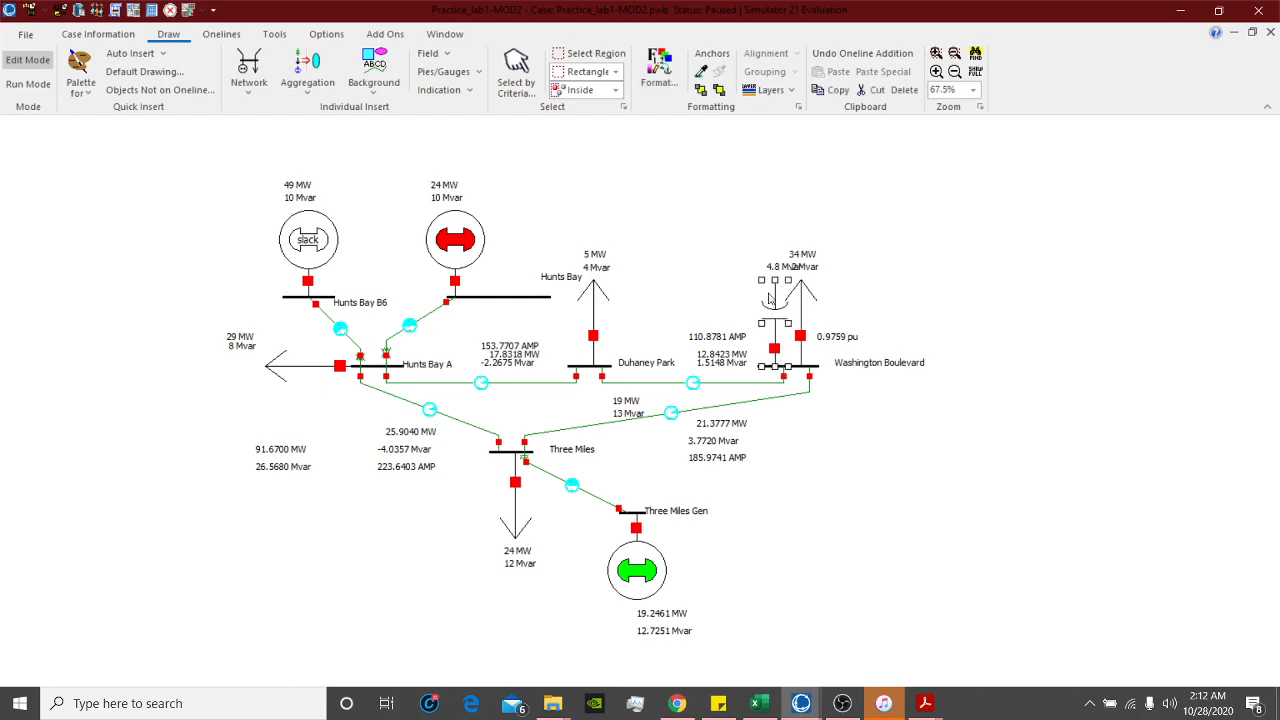
pyautogui.doubleClick(777, 320)
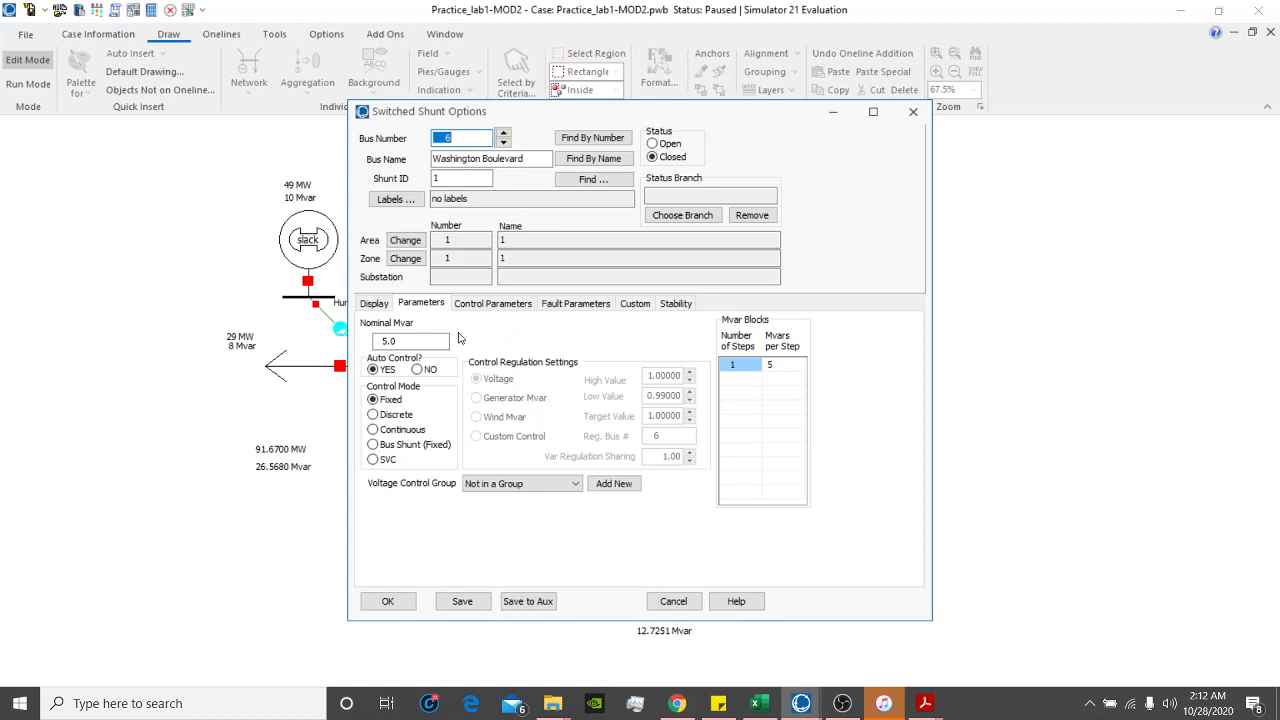
pyautogui.click(487, 304)
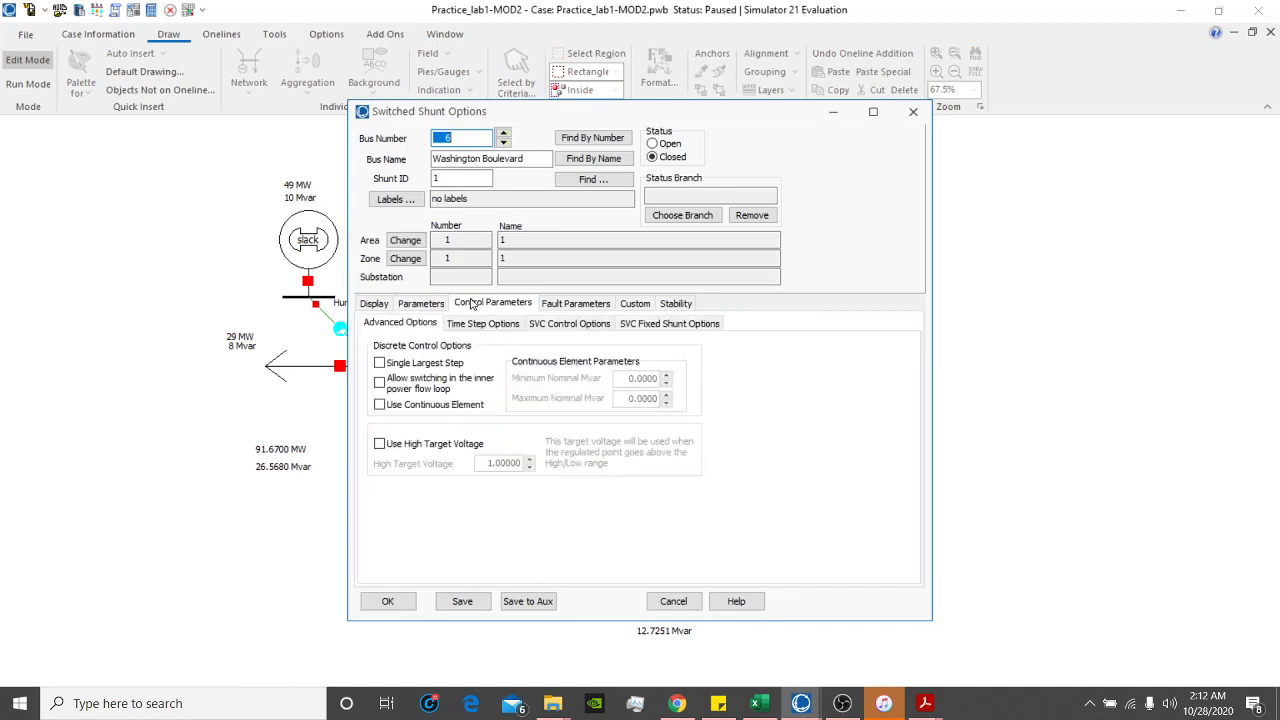
pyautogui.click(428, 304)
pyautogui.click(560, 306)
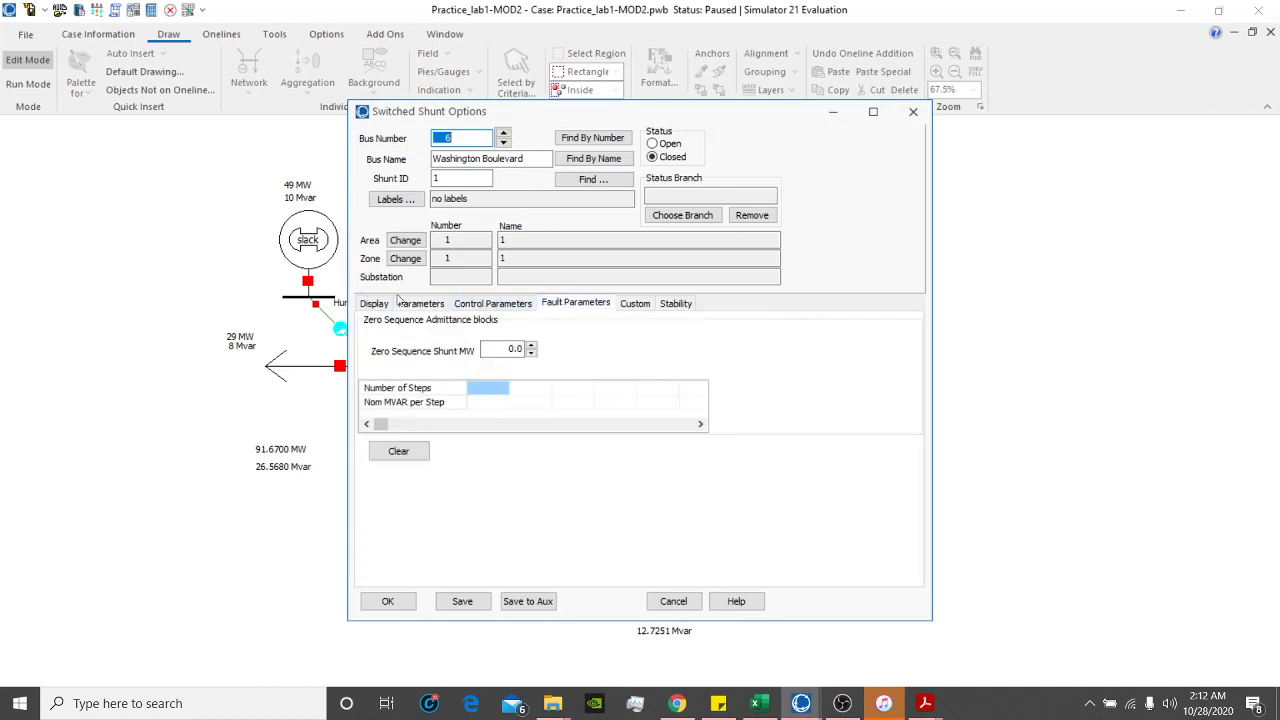
pyautogui.click(385, 305)
pyautogui.click(418, 305)
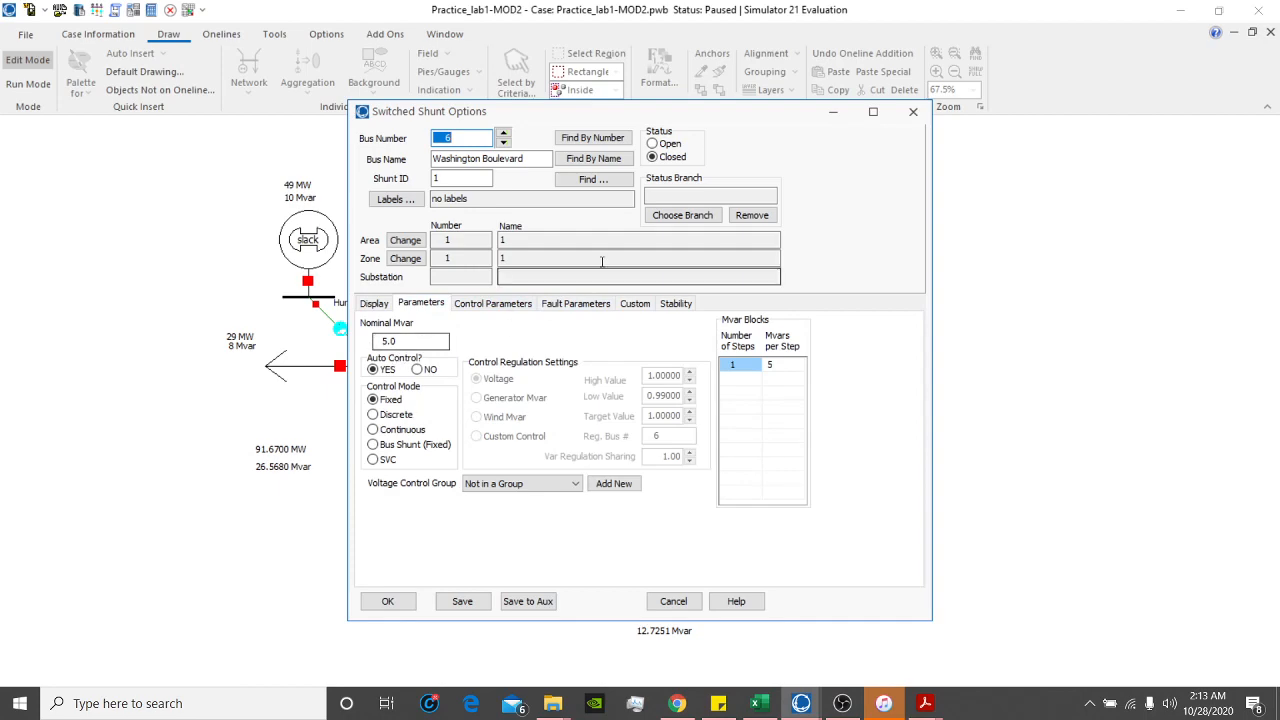
pyautogui.click(914, 112)
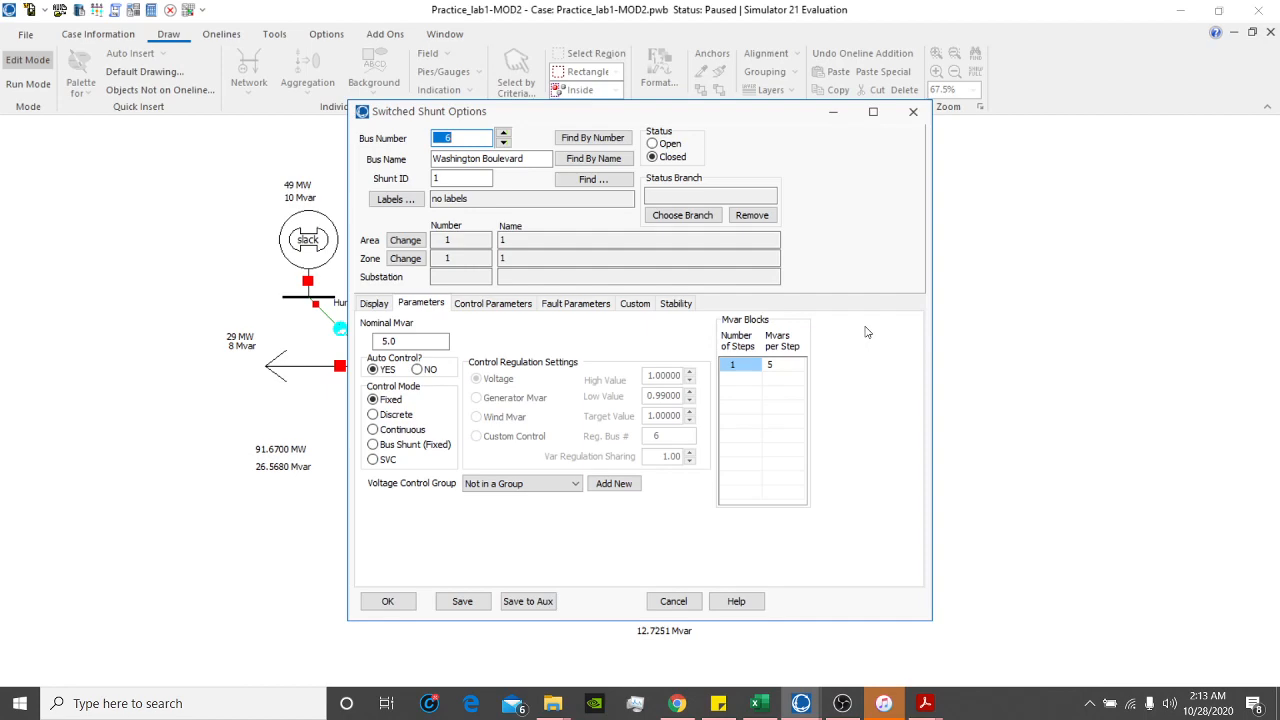
pyautogui.click(913, 111)
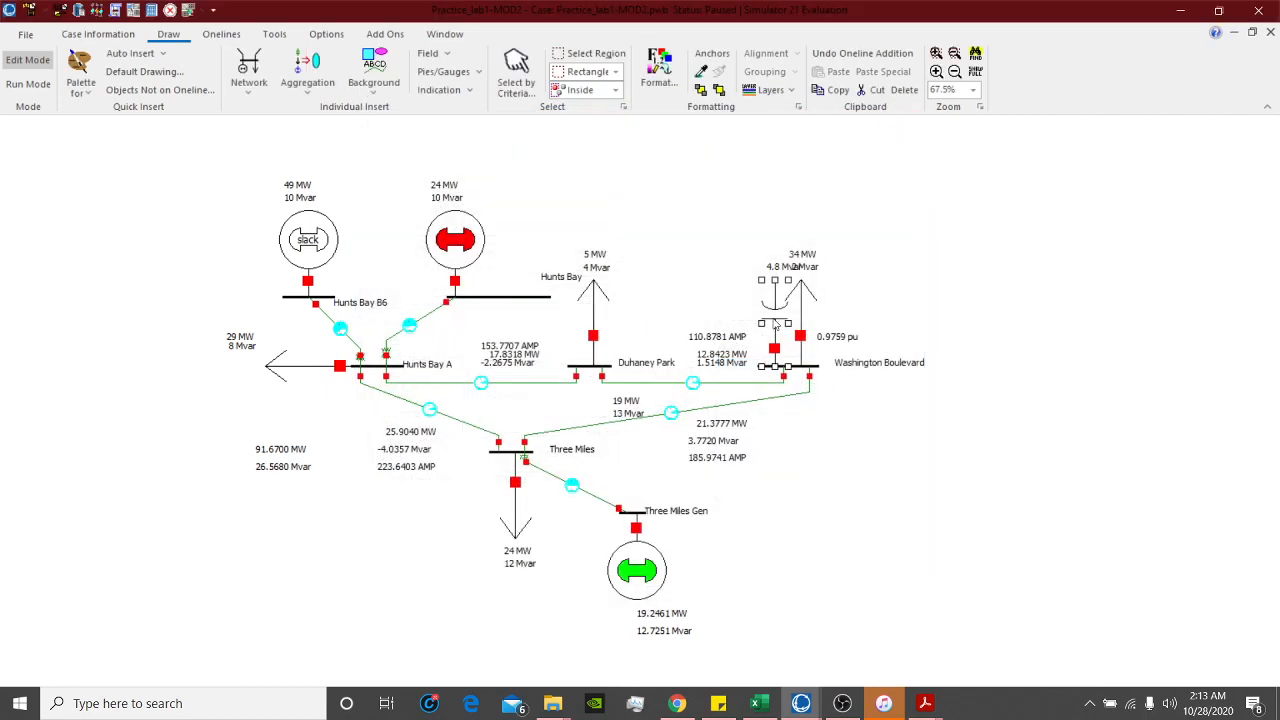
# Step: Delete the switched shunt symbol at Washington Boulevard and shift the Hunts Bay bus slightly to the left
pyautogui.press('Delete')
pyautogui.click(541, 365)
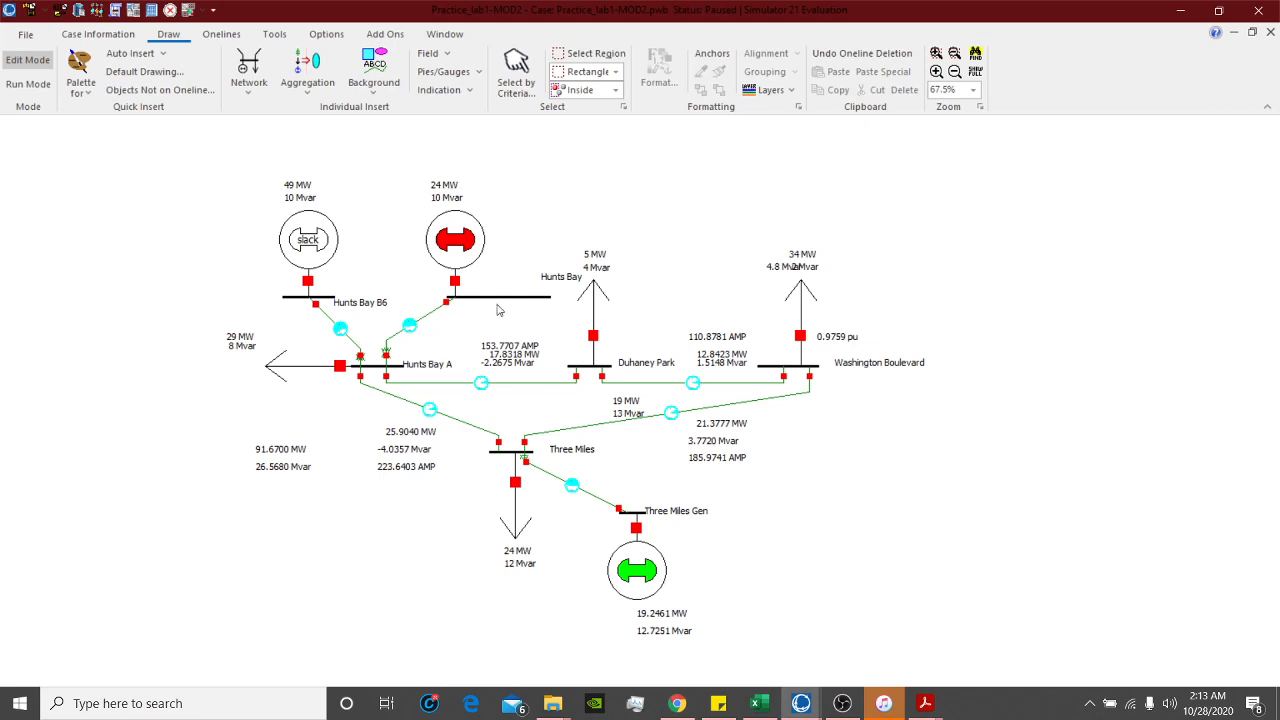
pyautogui.moveTo(497, 303); pyautogui.dragTo(491, 303)
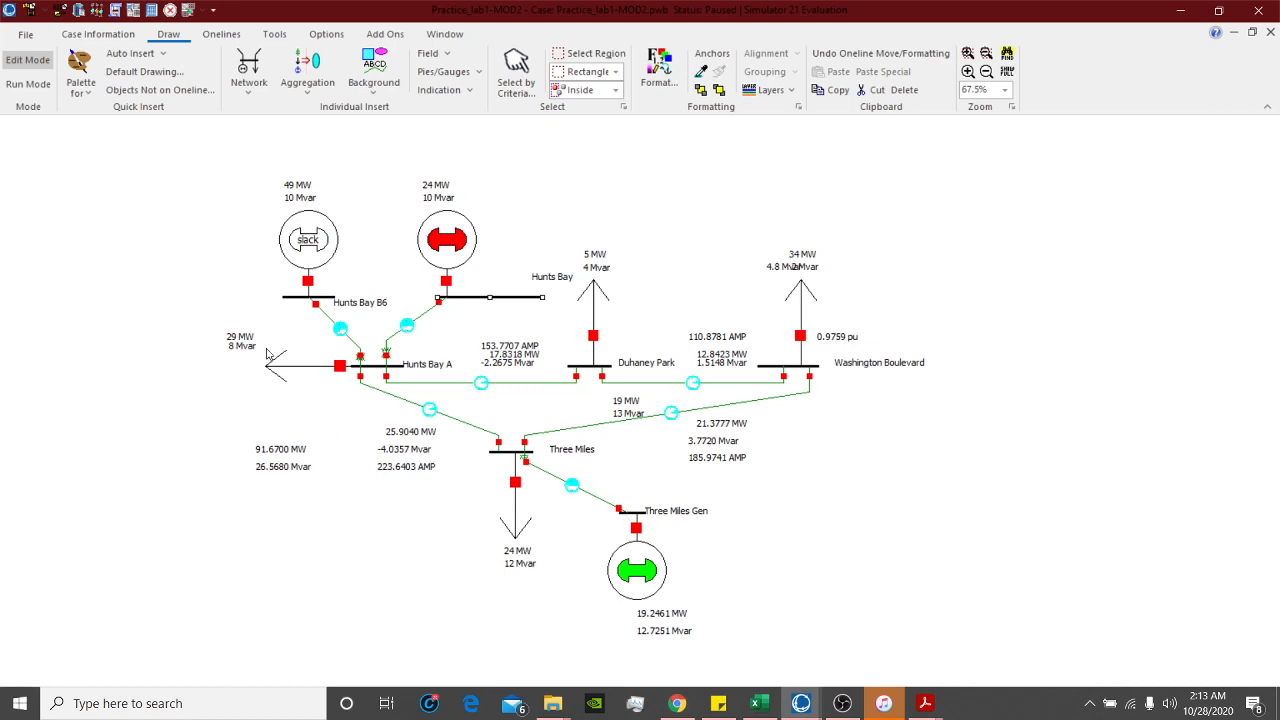
pyautogui.click(233, 250)
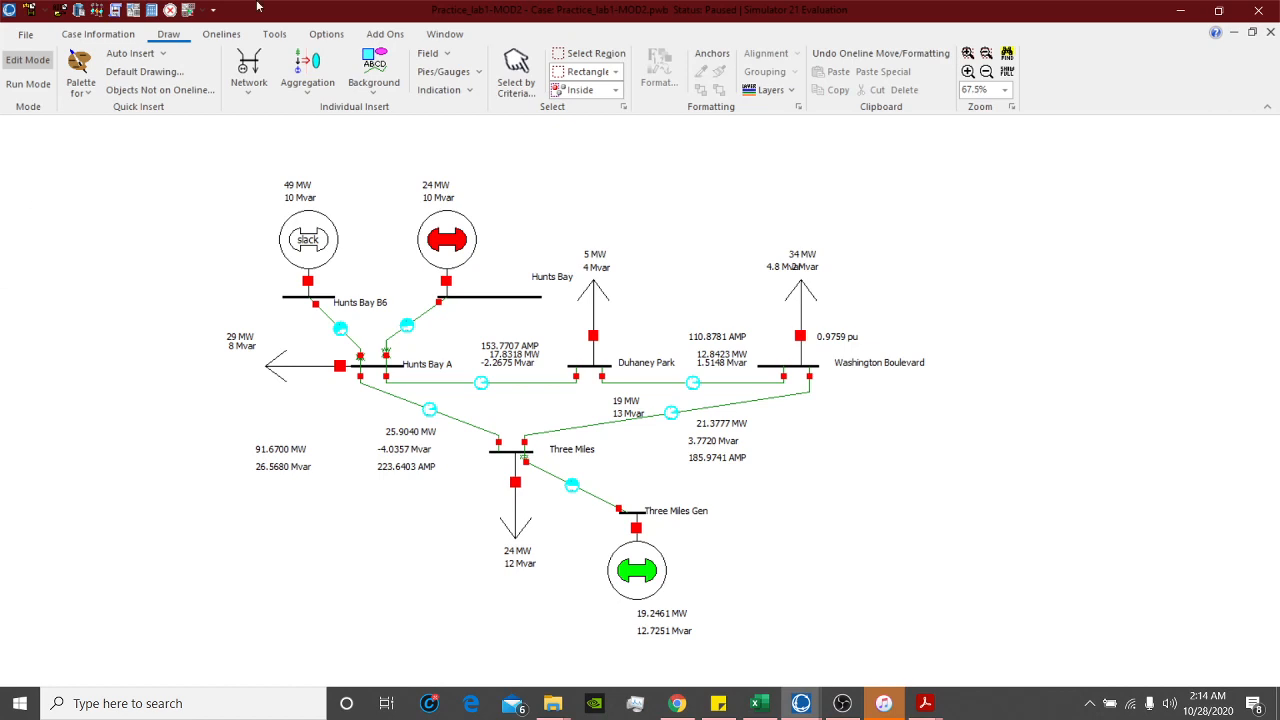
# Step: Display the case's YBus matrix from the Model Explorer's solution details in Run Mode and check its copy and Excel export options
pyautogui.click(92, 34)
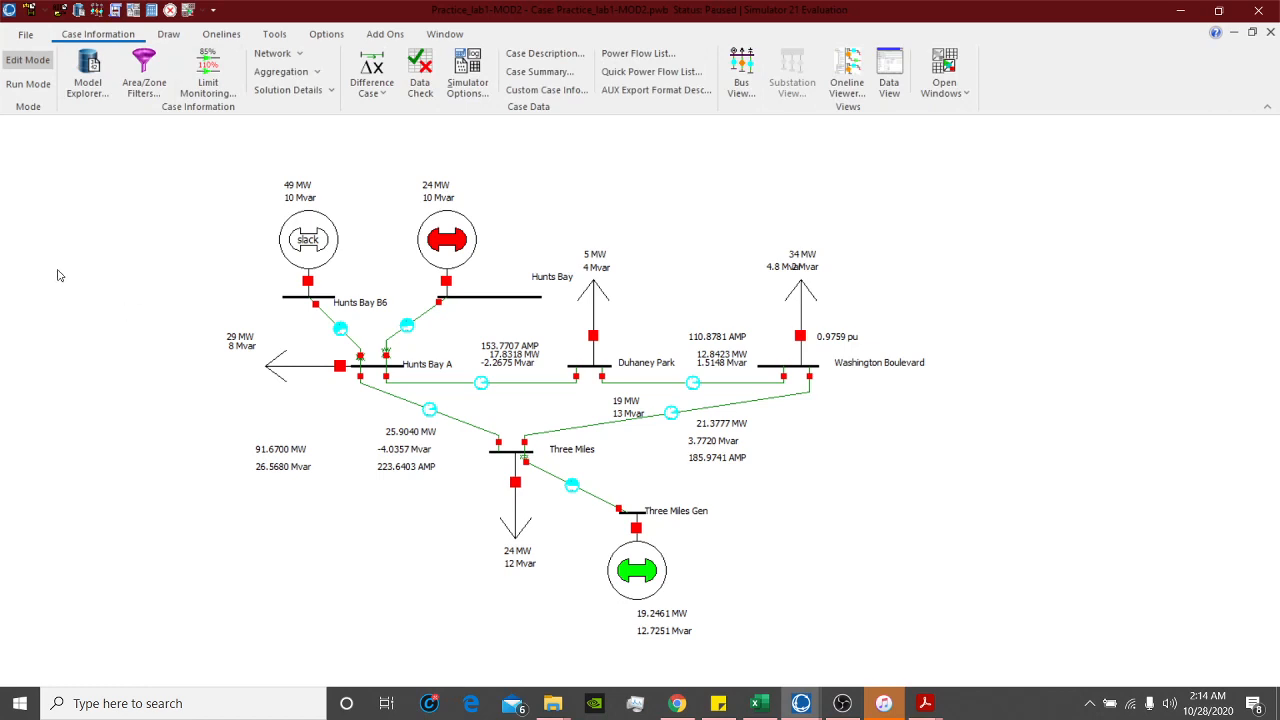
pyautogui.click(88, 78)
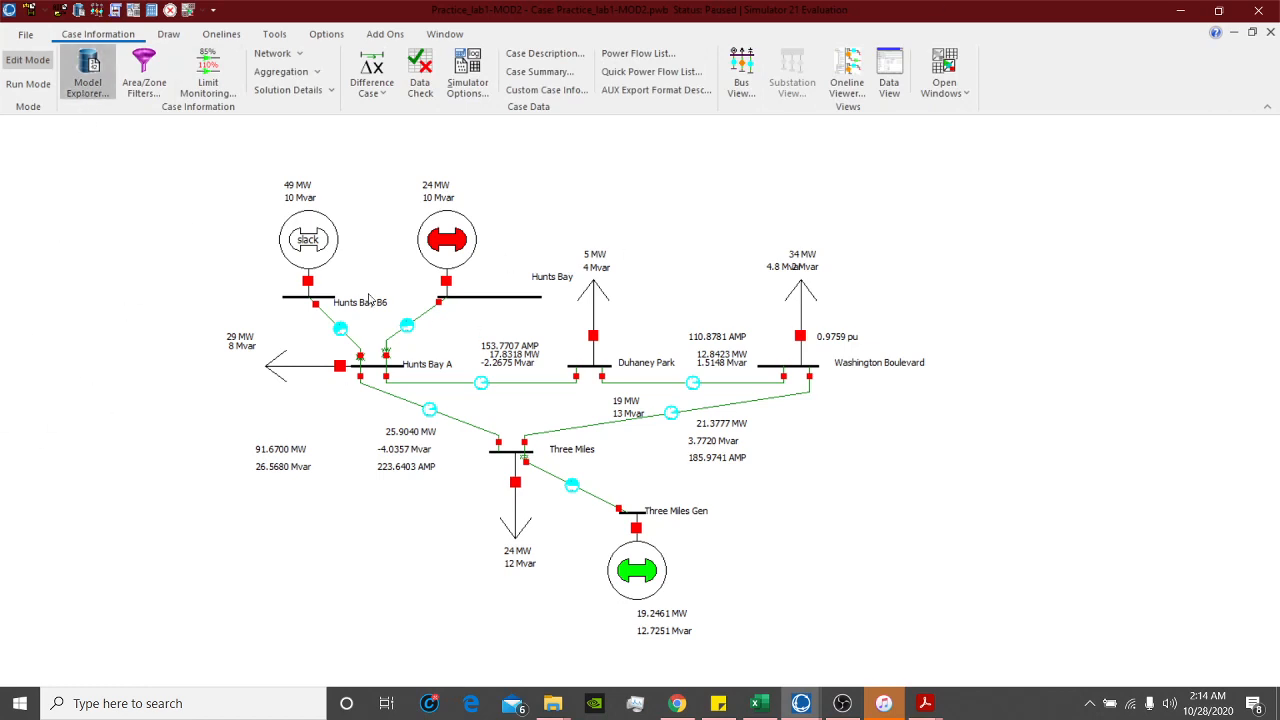
pyautogui.moveTo(107, 475); pyautogui.dragTo(120, 627)
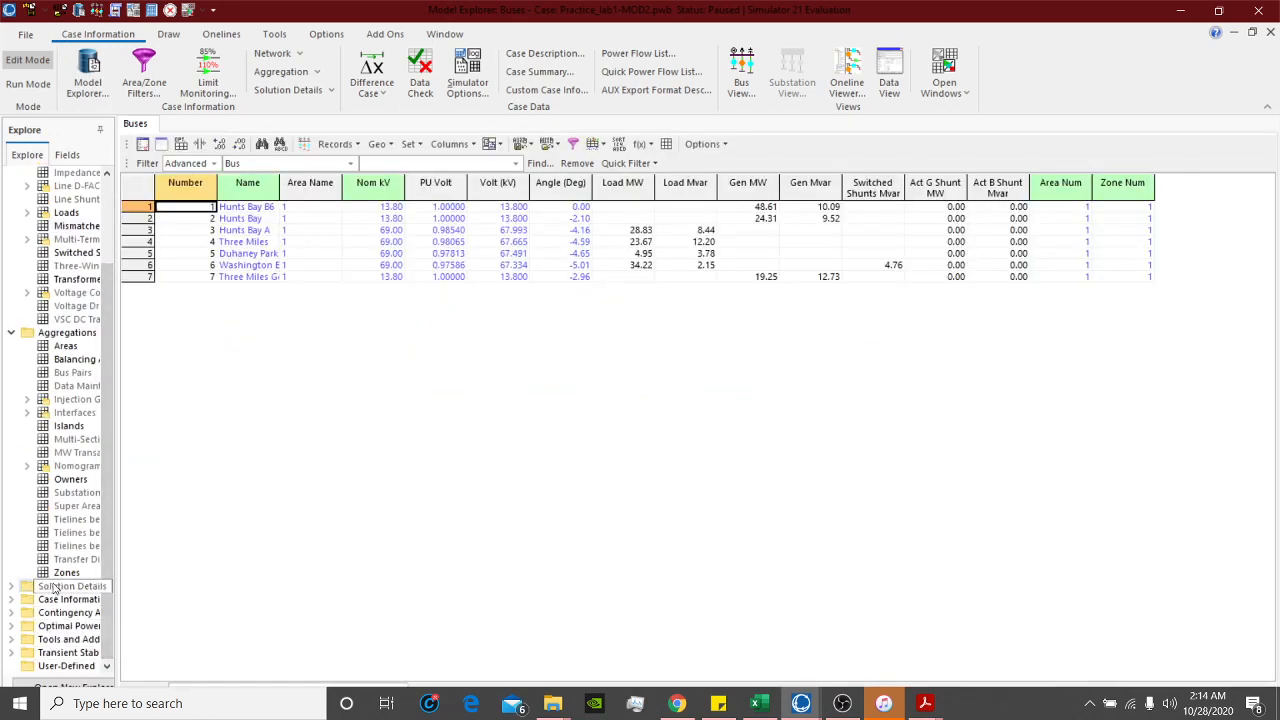
pyautogui.click(11, 587)
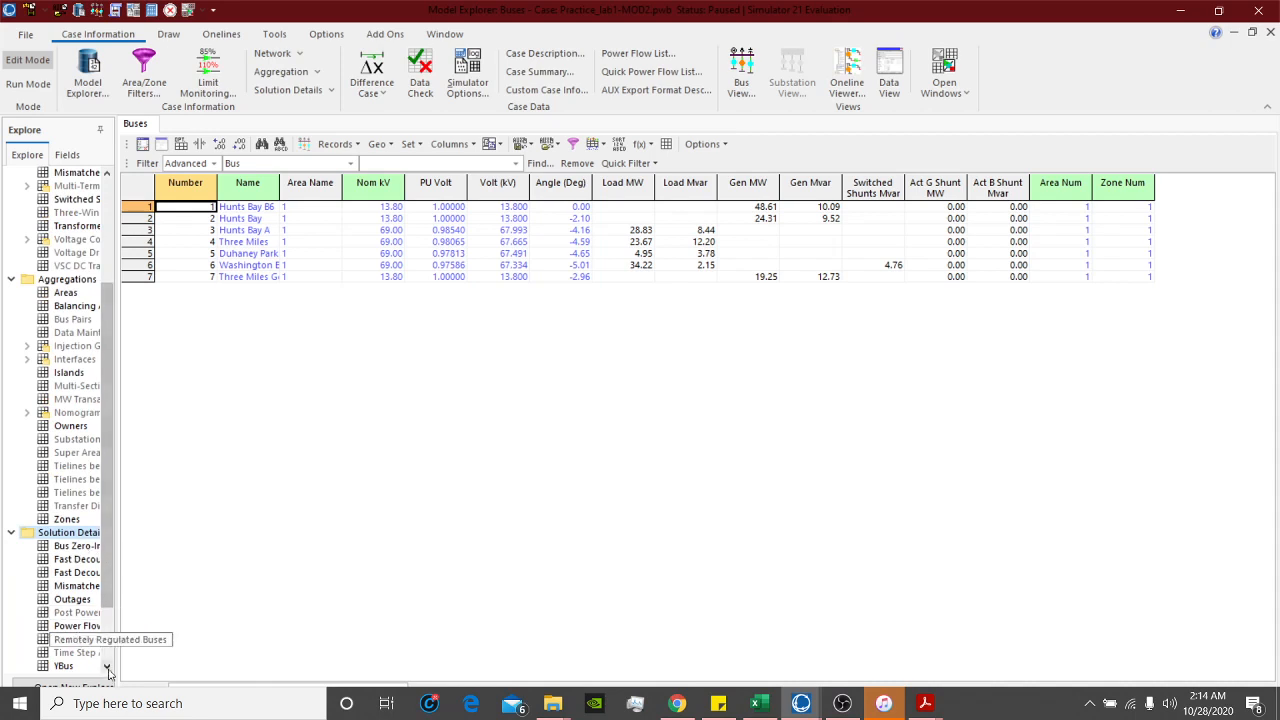
pyautogui.click(68, 666)
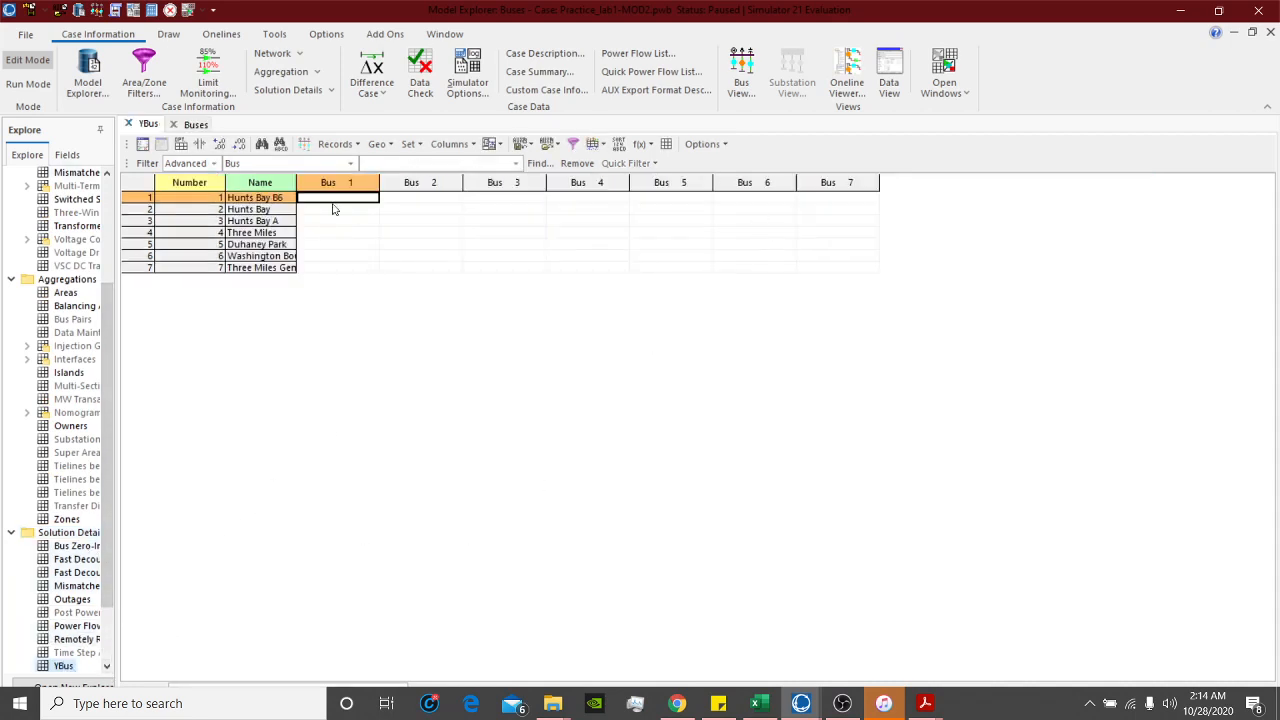
pyautogui.click(29, 84)
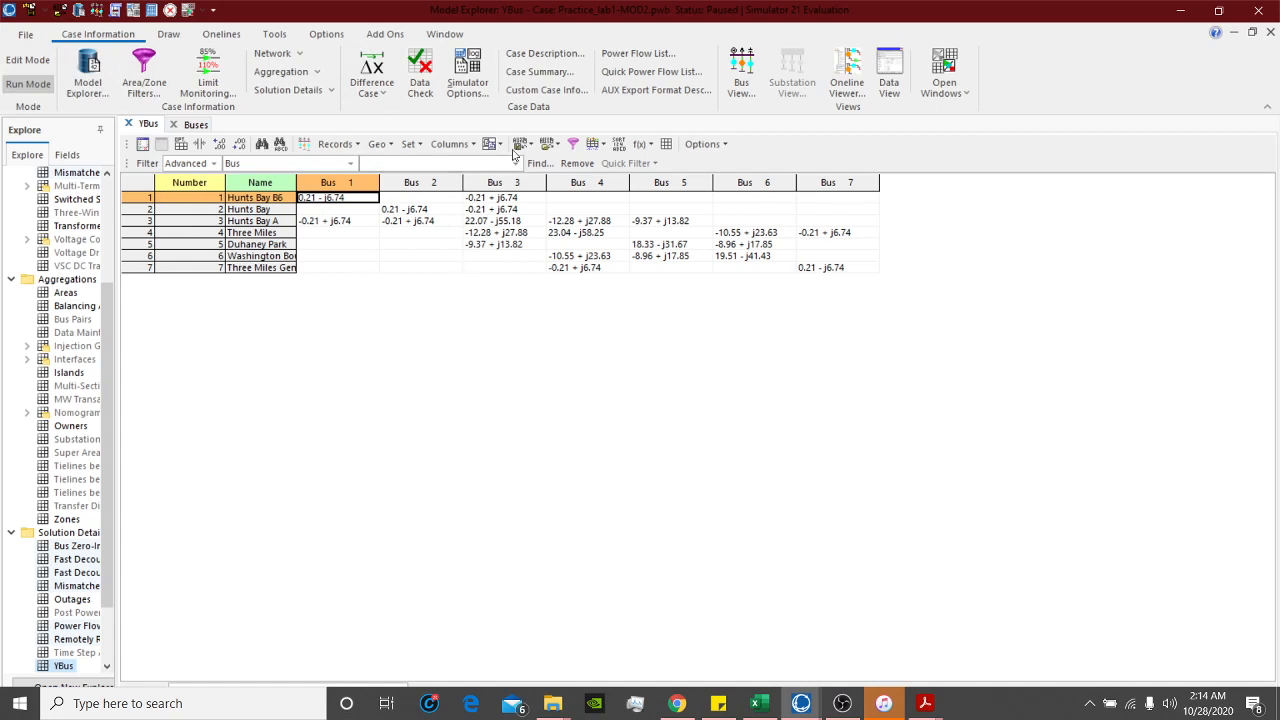
pyautogui.click(497, 148)
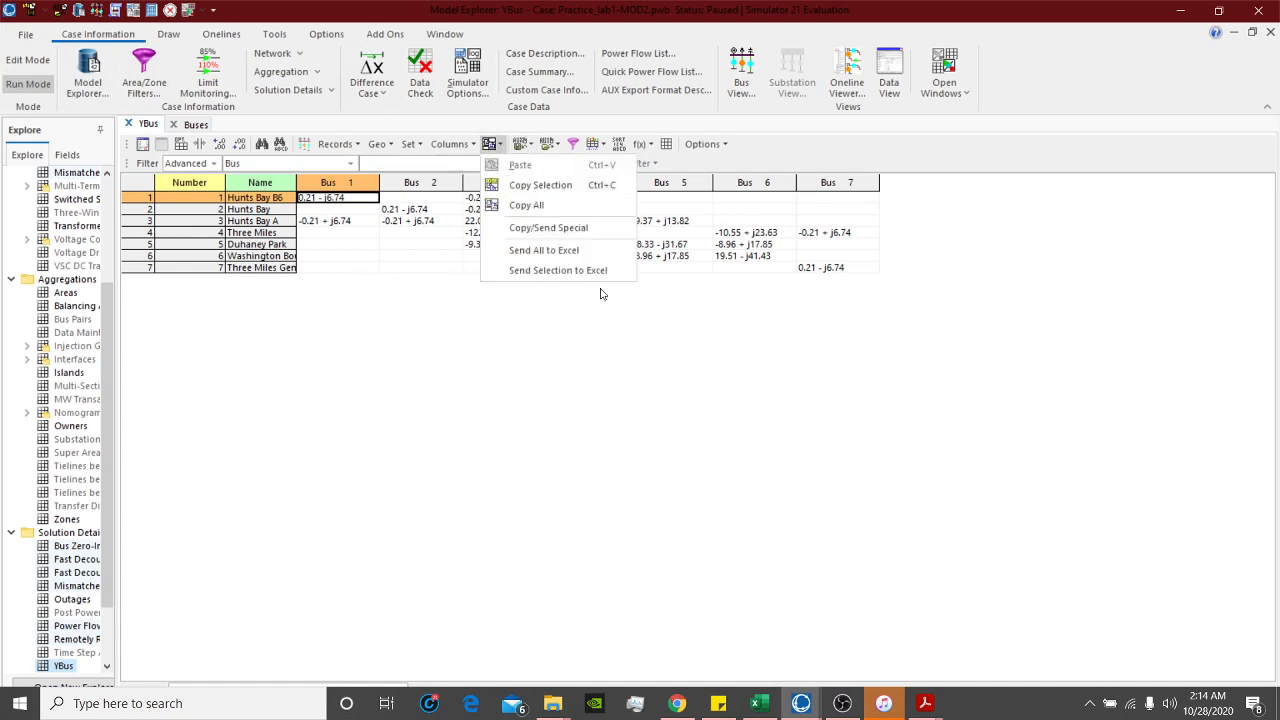
pyautogui.click(362, 400)
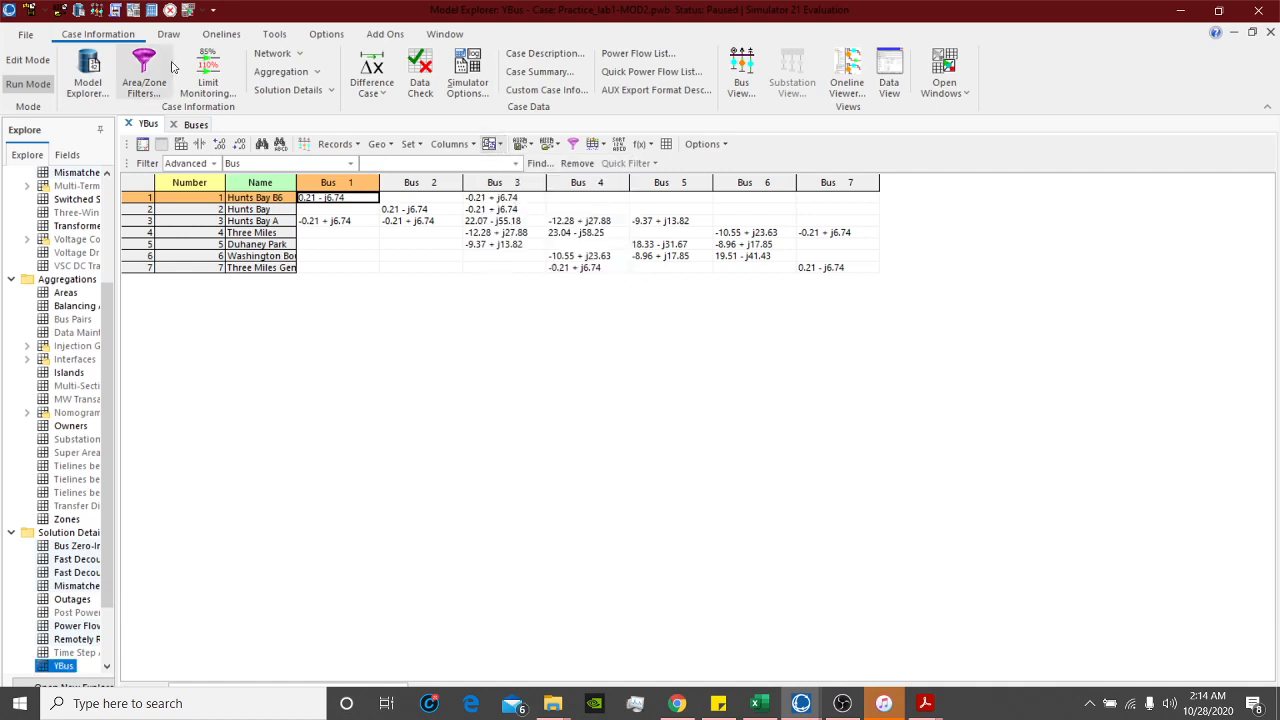
# Step: Return to the network oneline, display the YBus matrix directly from the solution details, and close it again
pyautogui.click(1270, 32)
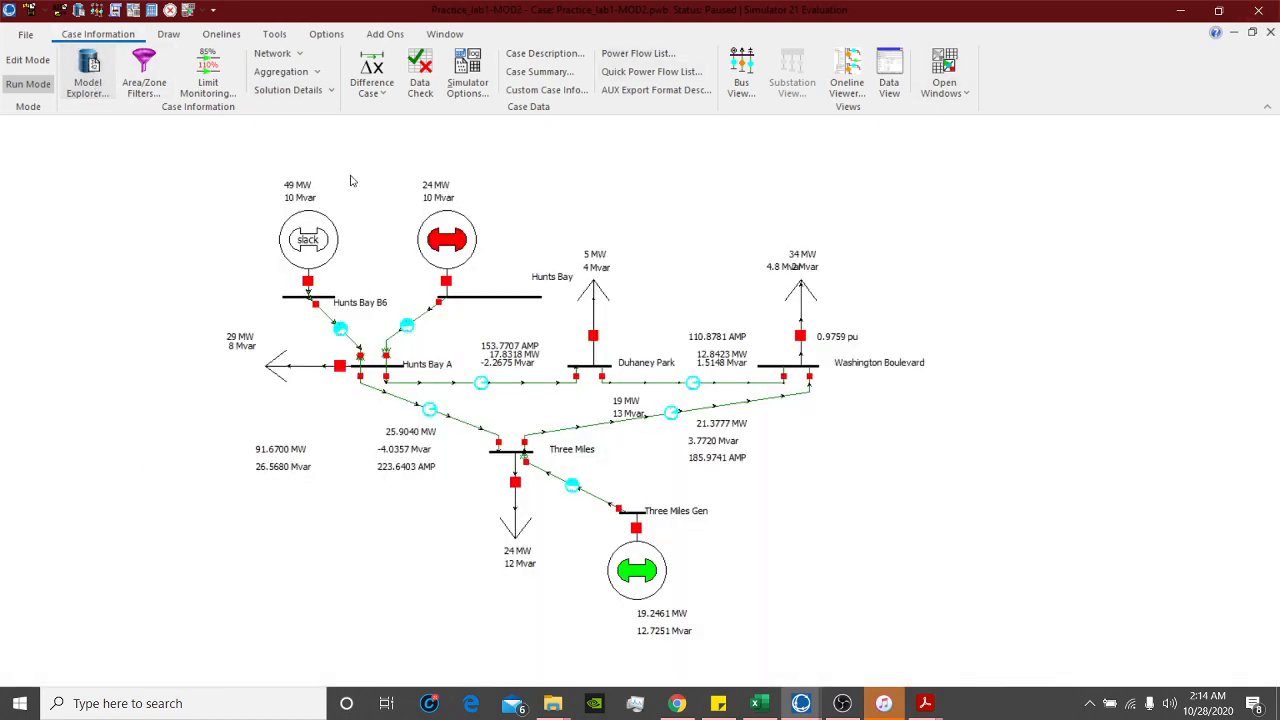
pyautogui.click(316, 89)
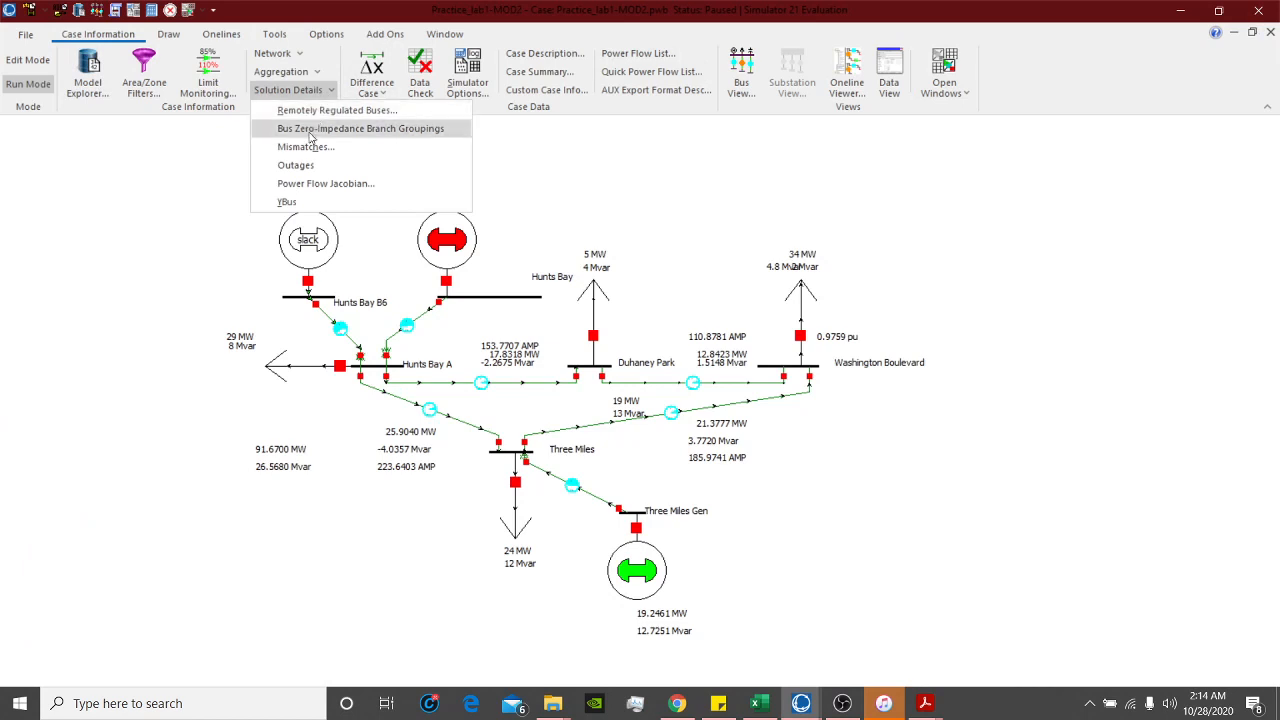
pyautogui.click(288, 203)
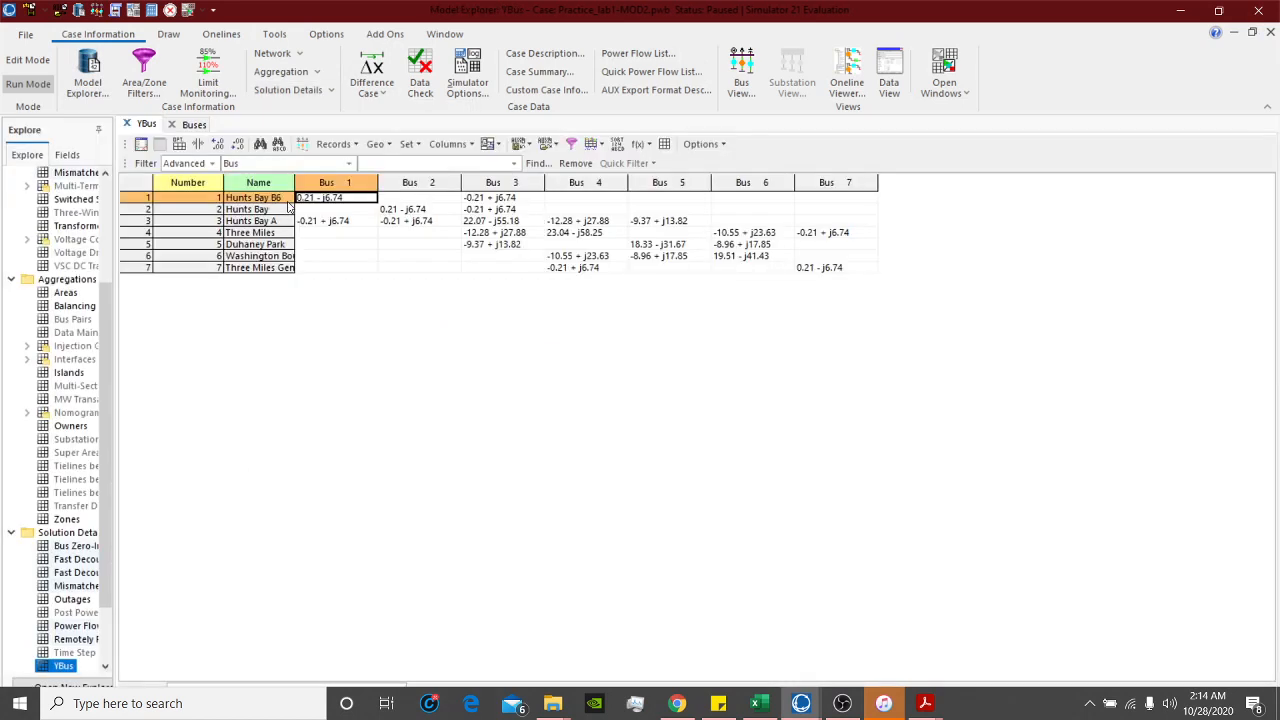
pyautogui.click(1270, 32)
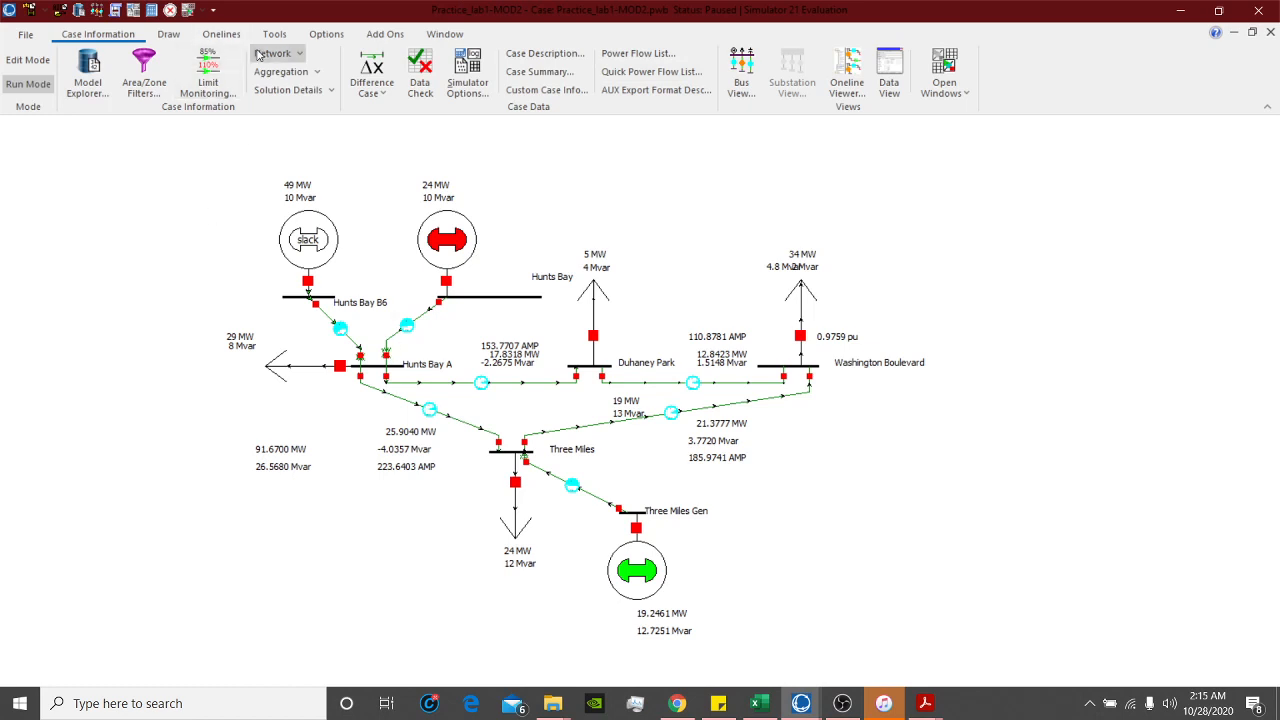
# Step: Examine the YBus matrix from the solution details, selecting Hunts Bay A's Bus 3 diagonal entry, and return to the oneline
pyautogui.click(289, 90)
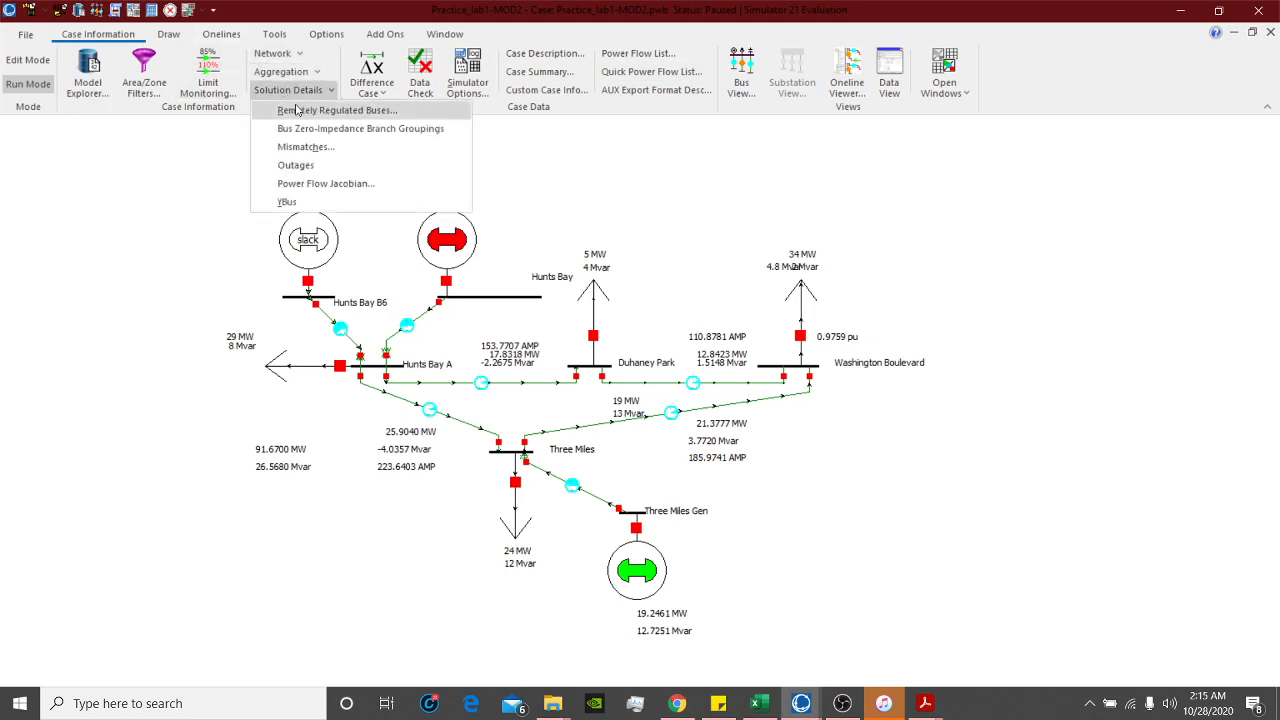
pyautogui.click(304, 201)
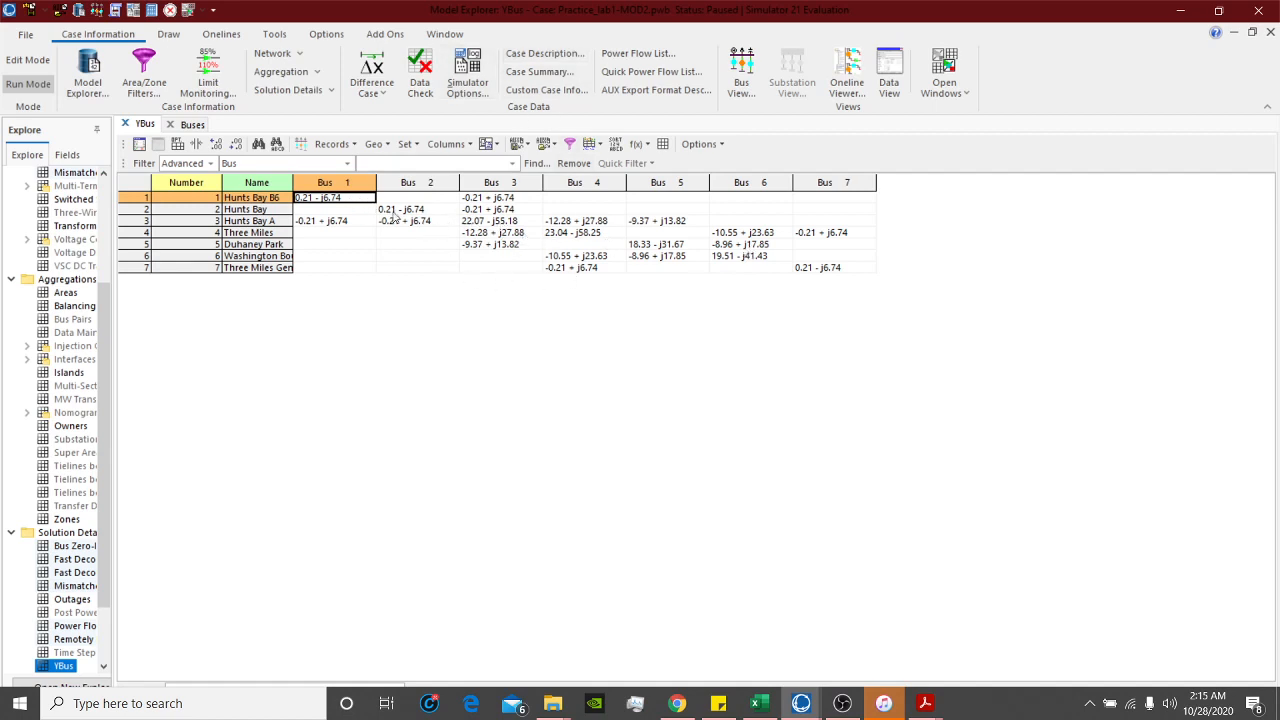
pyautogui.click(486, 222)
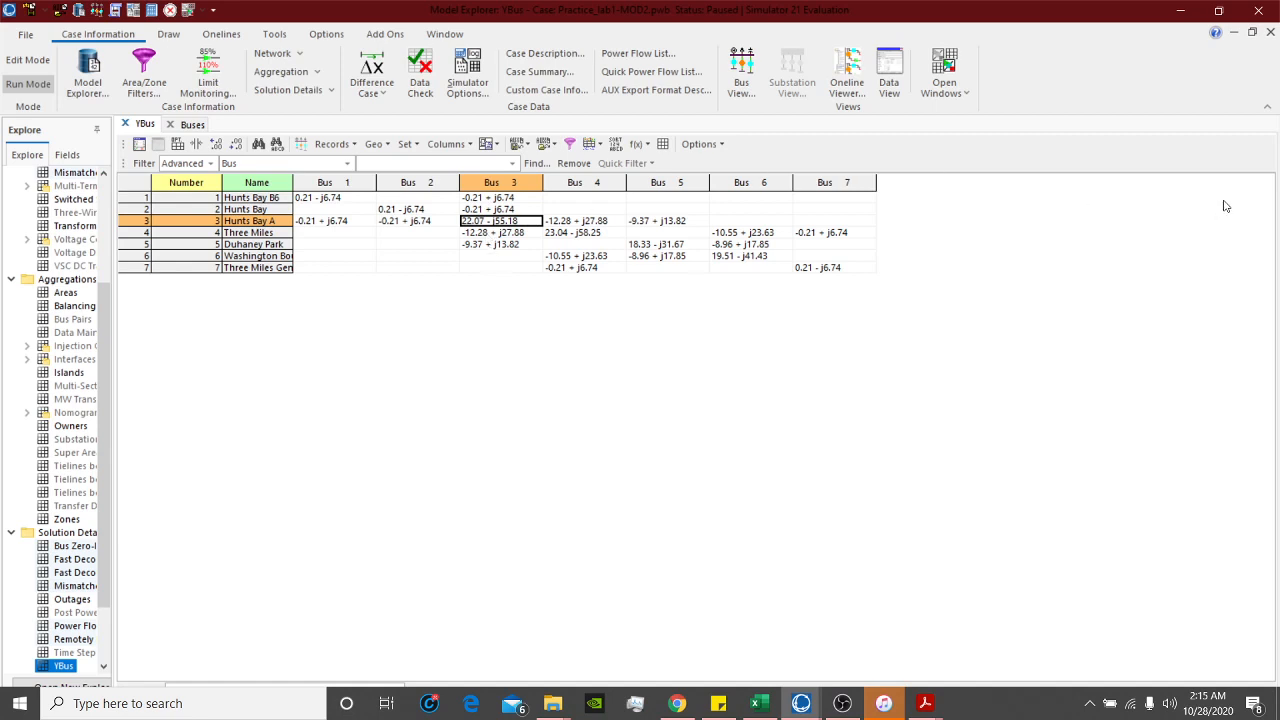
pyautogui.click(1270, 33)
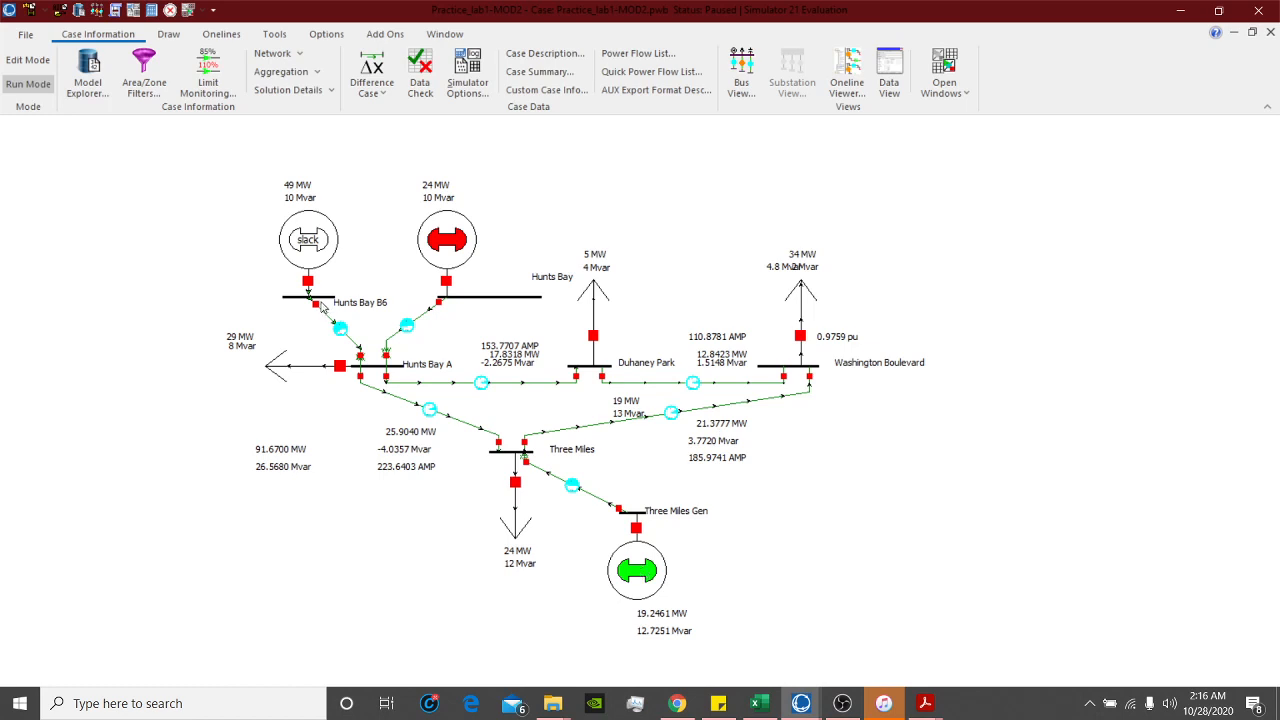
pyautogui.moveTo(849, 709)
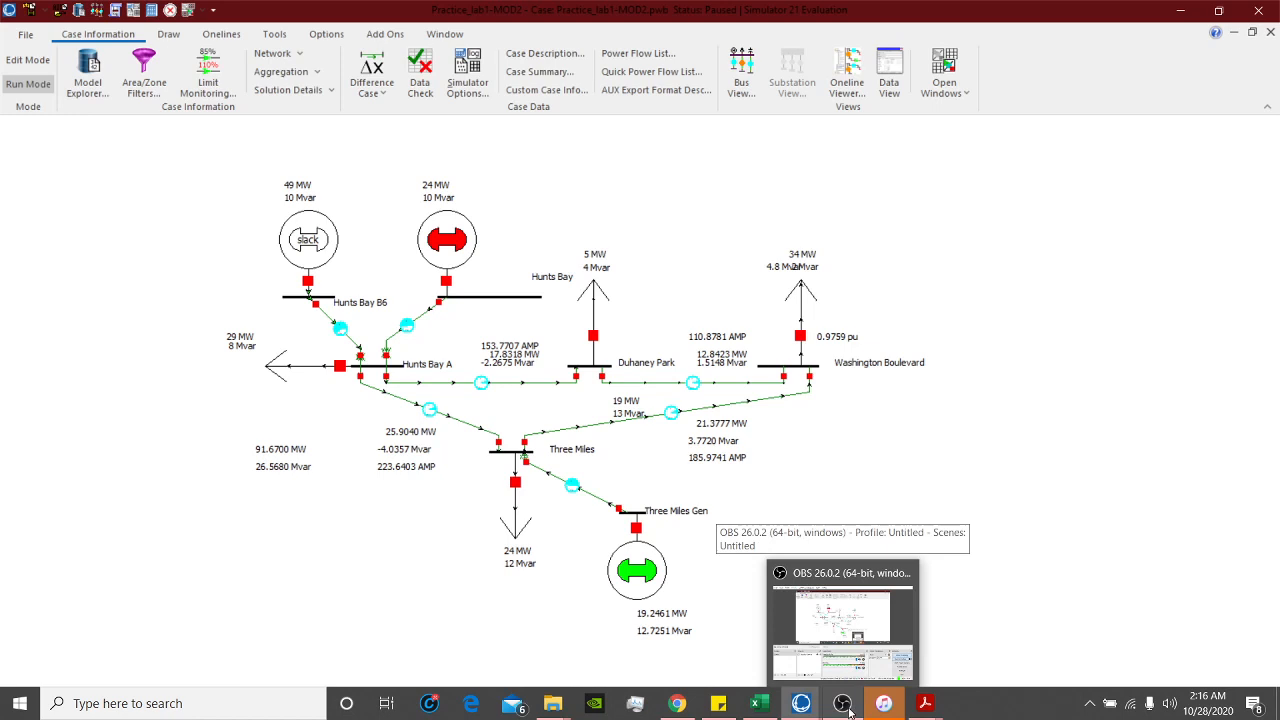
pyautogui.click(849, 709)
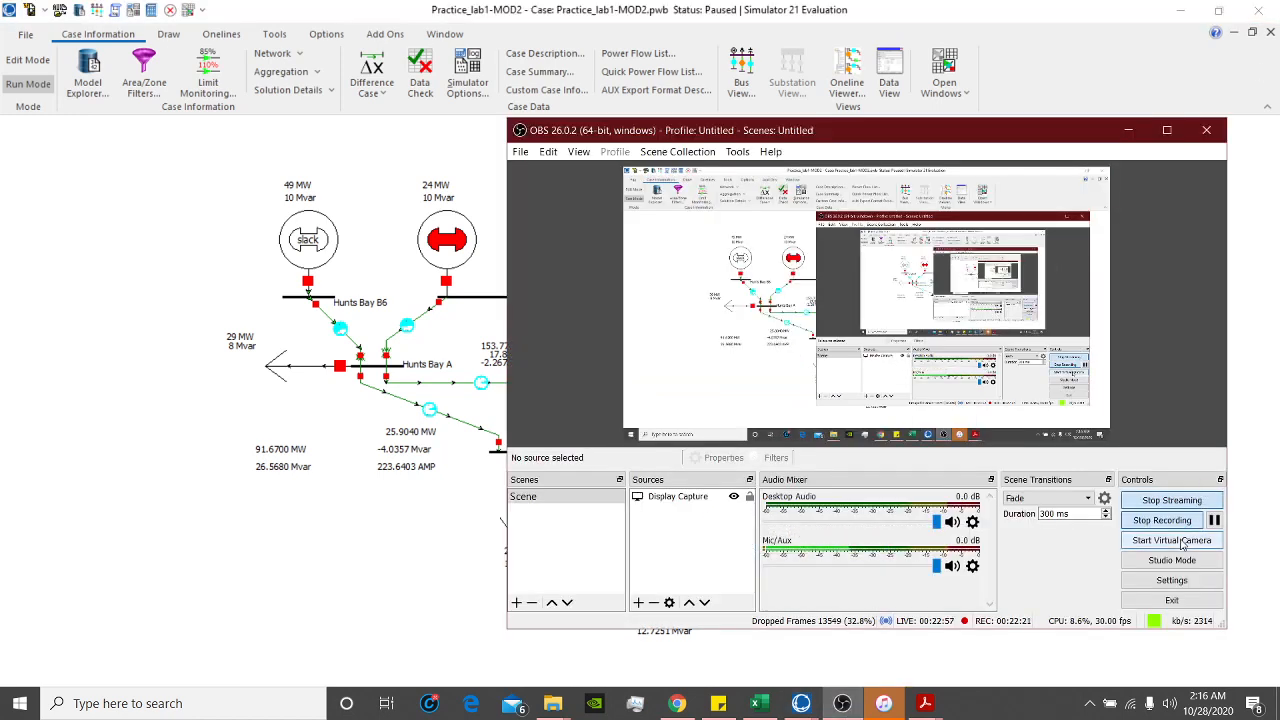